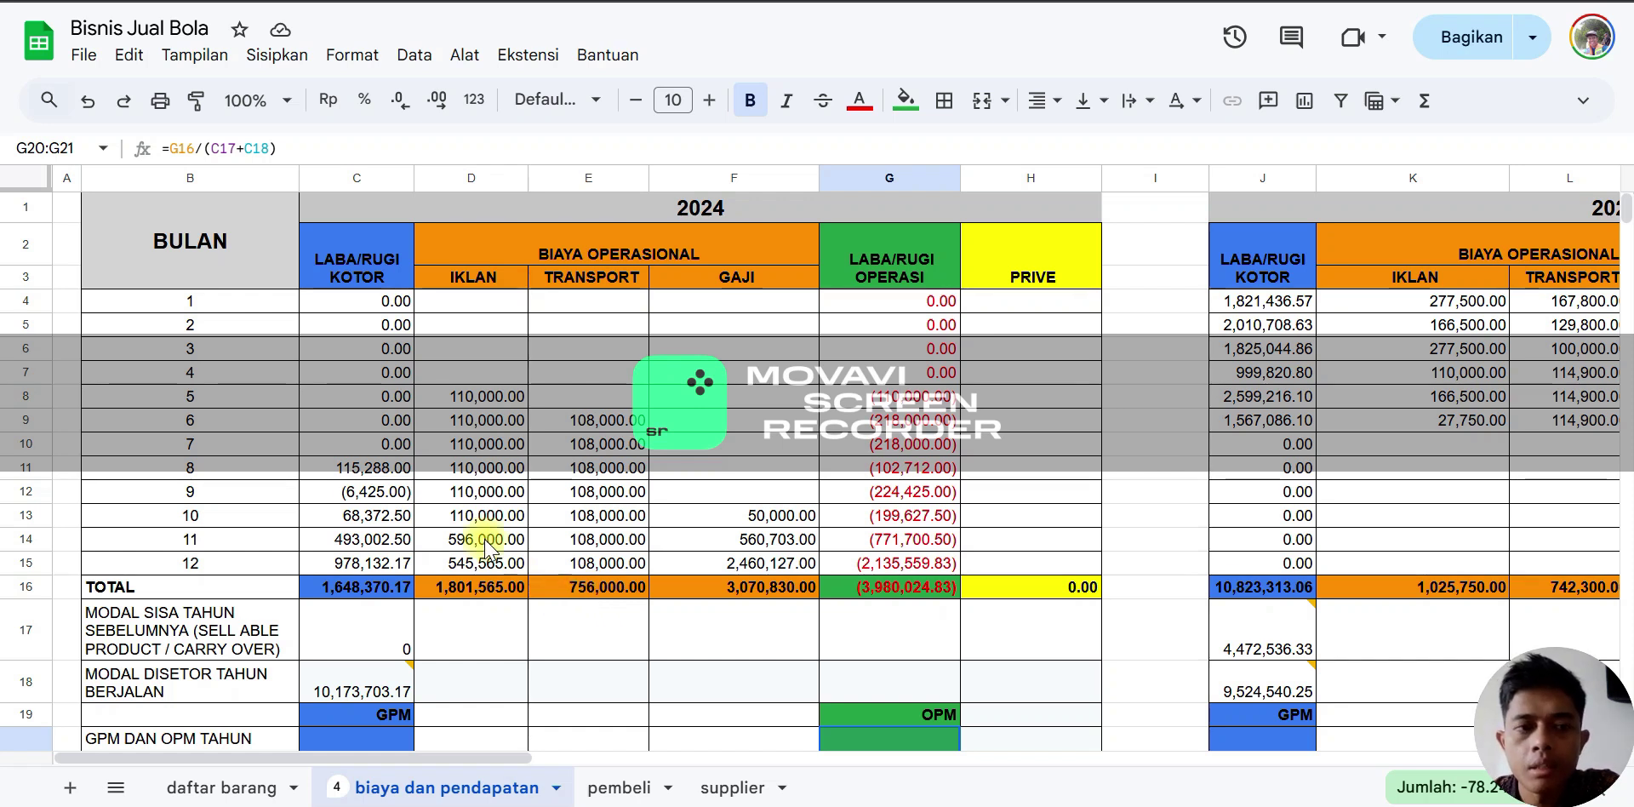
Look over the BULAN column from month 1 to 12 and the 2024 and 2025 sections of the sheet
left_click(205, 396)
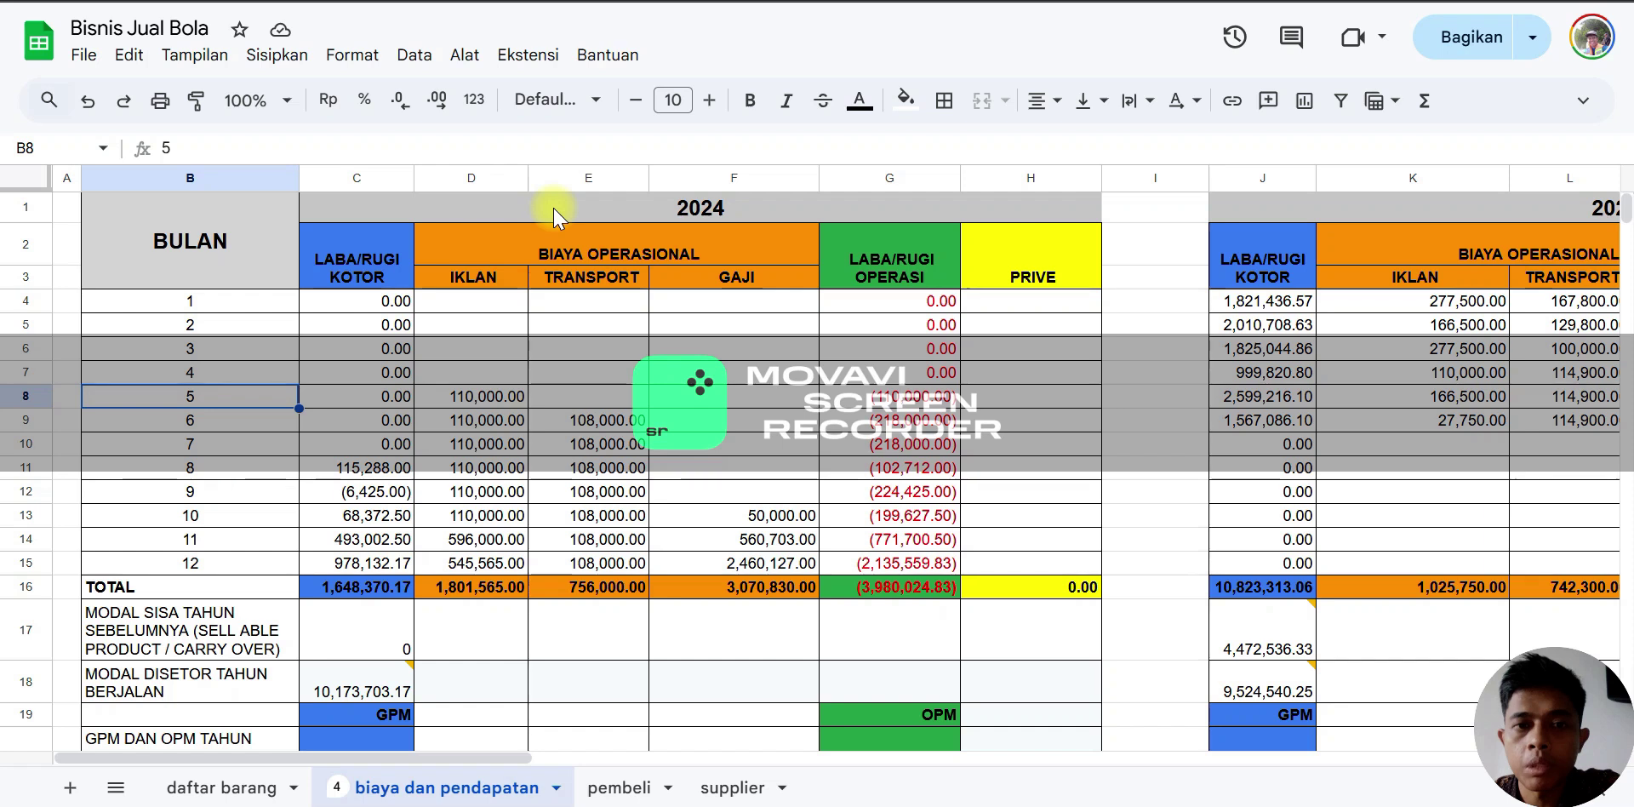
left_click(191, 249)
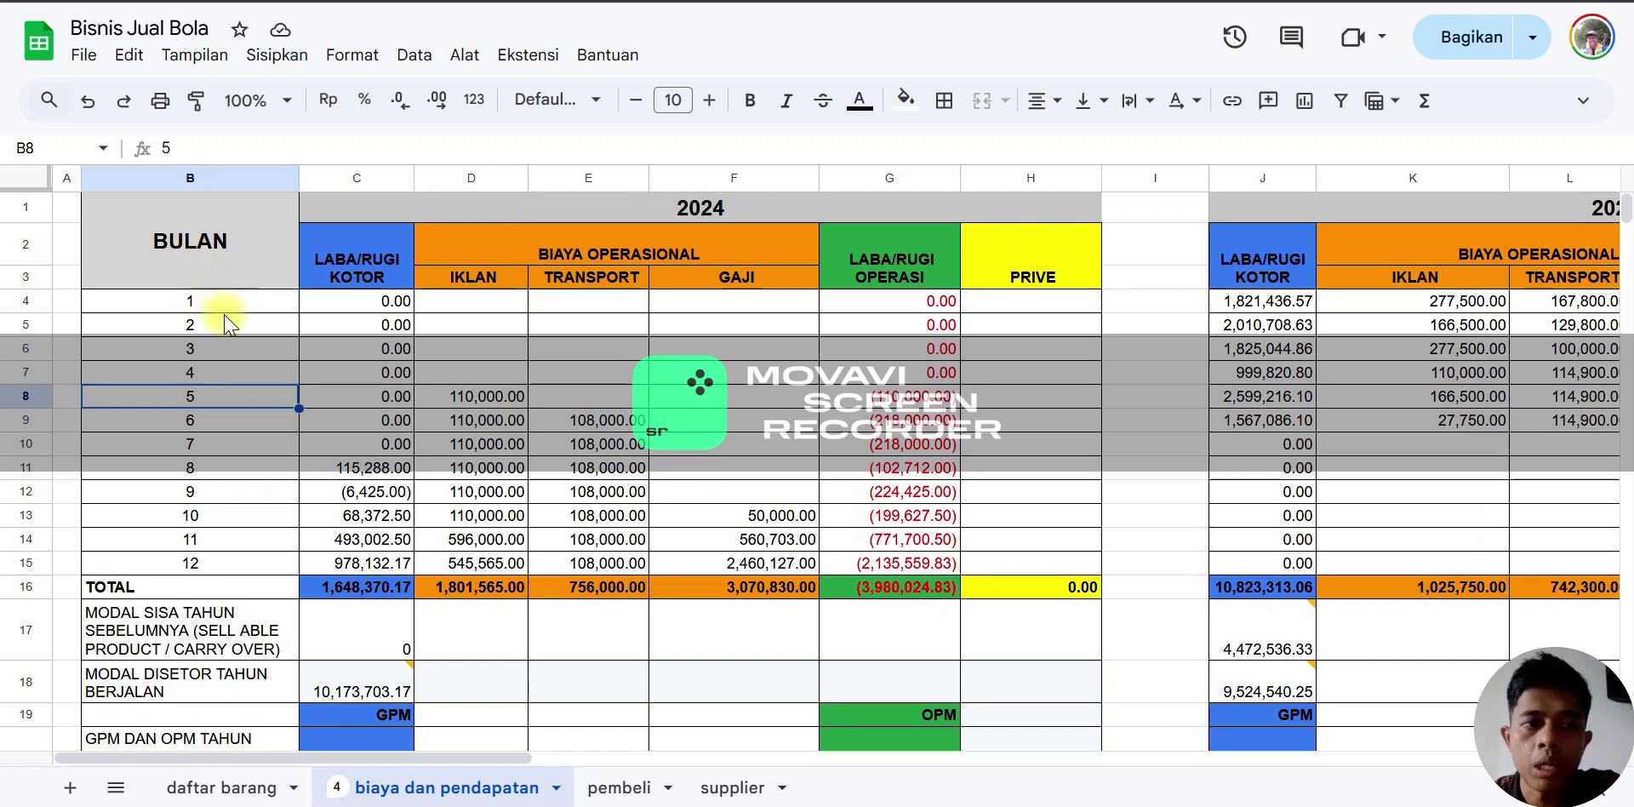
left_click(213, 569)
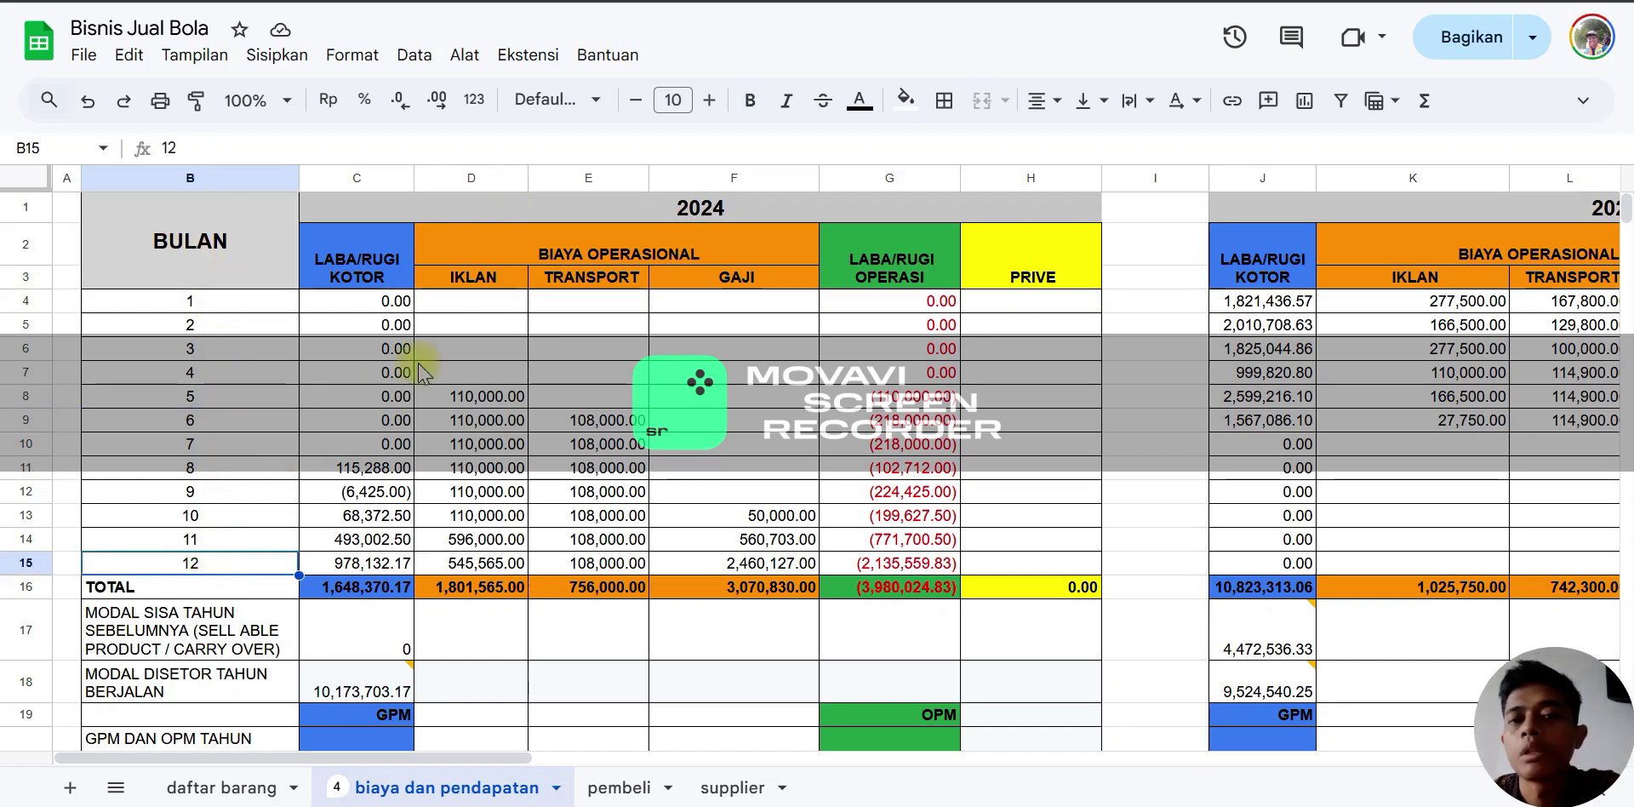
left_click(715, 209)
left_click_drag(494, 758, 699, 775)
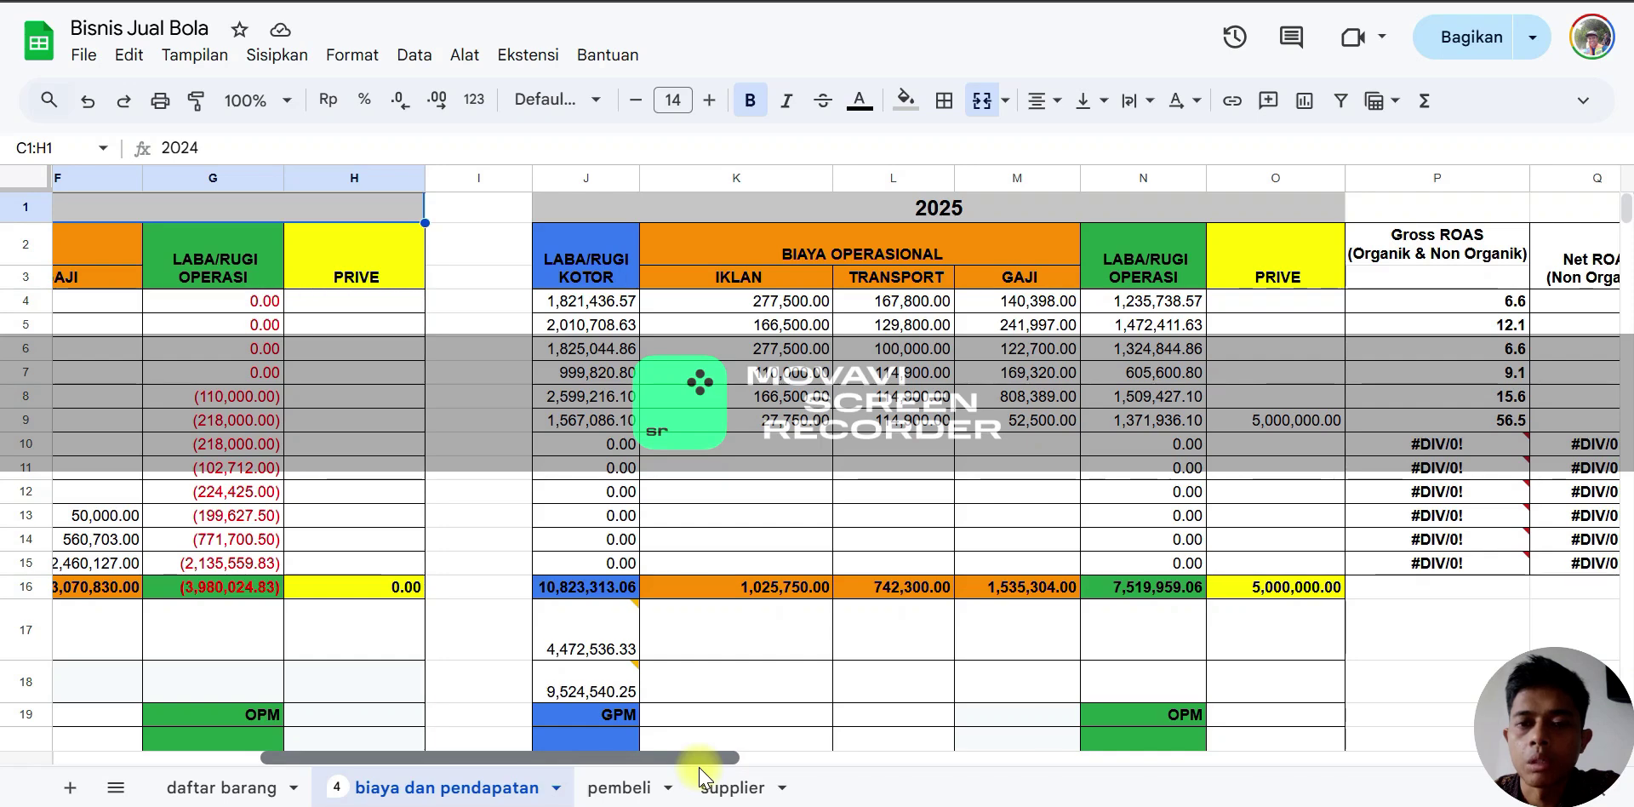
left_click_drag(698, 760, 375, 767)
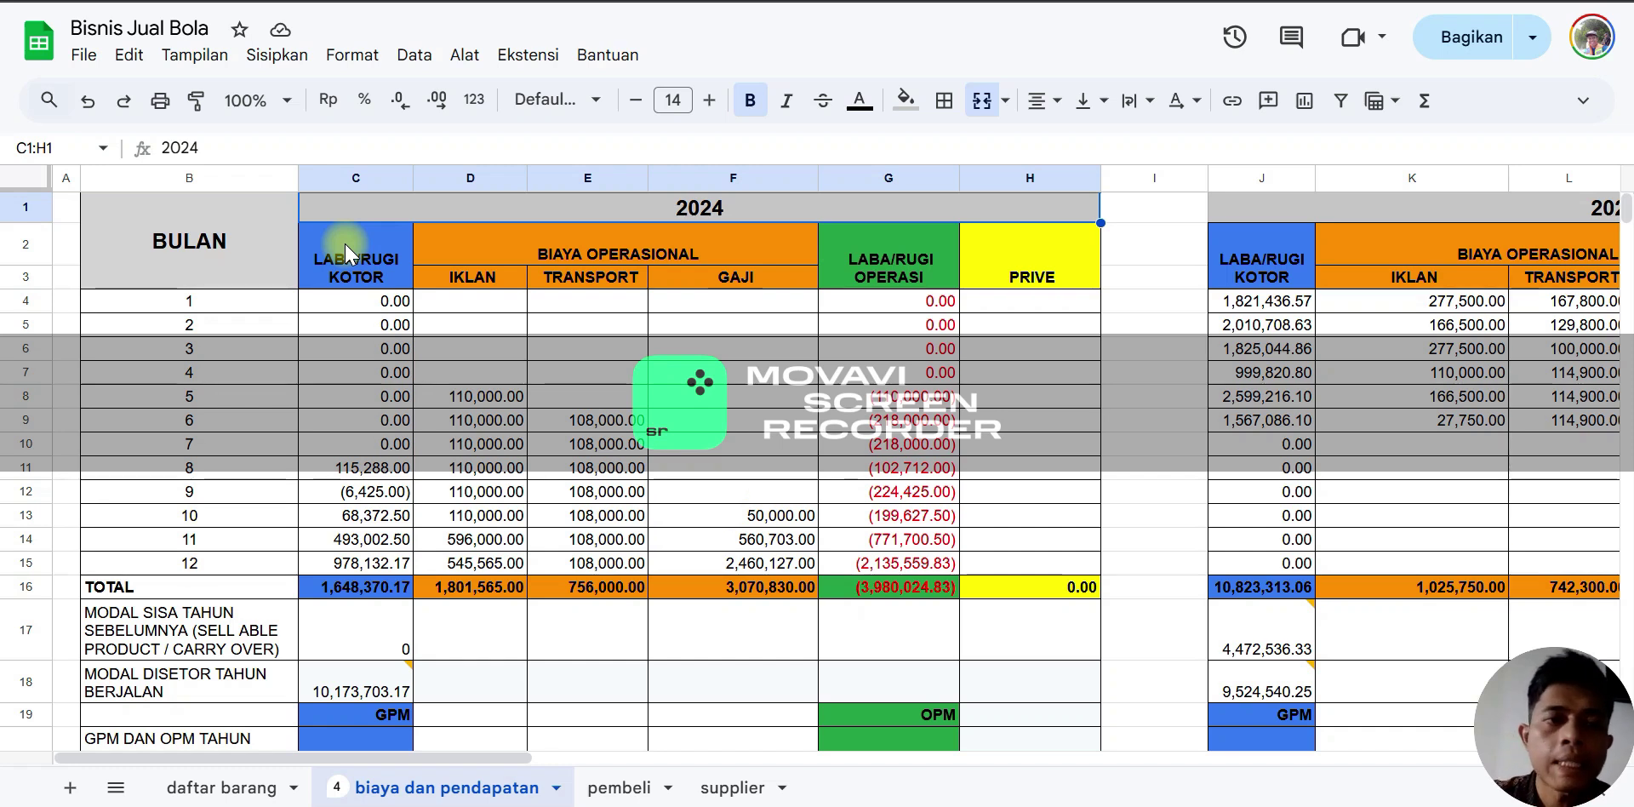
Review the 2024 column headings LABA/RUGI KOTOR, BIAYA OPERASIONAL and LABA/RUGI OPERASI
left_click(356, 266)
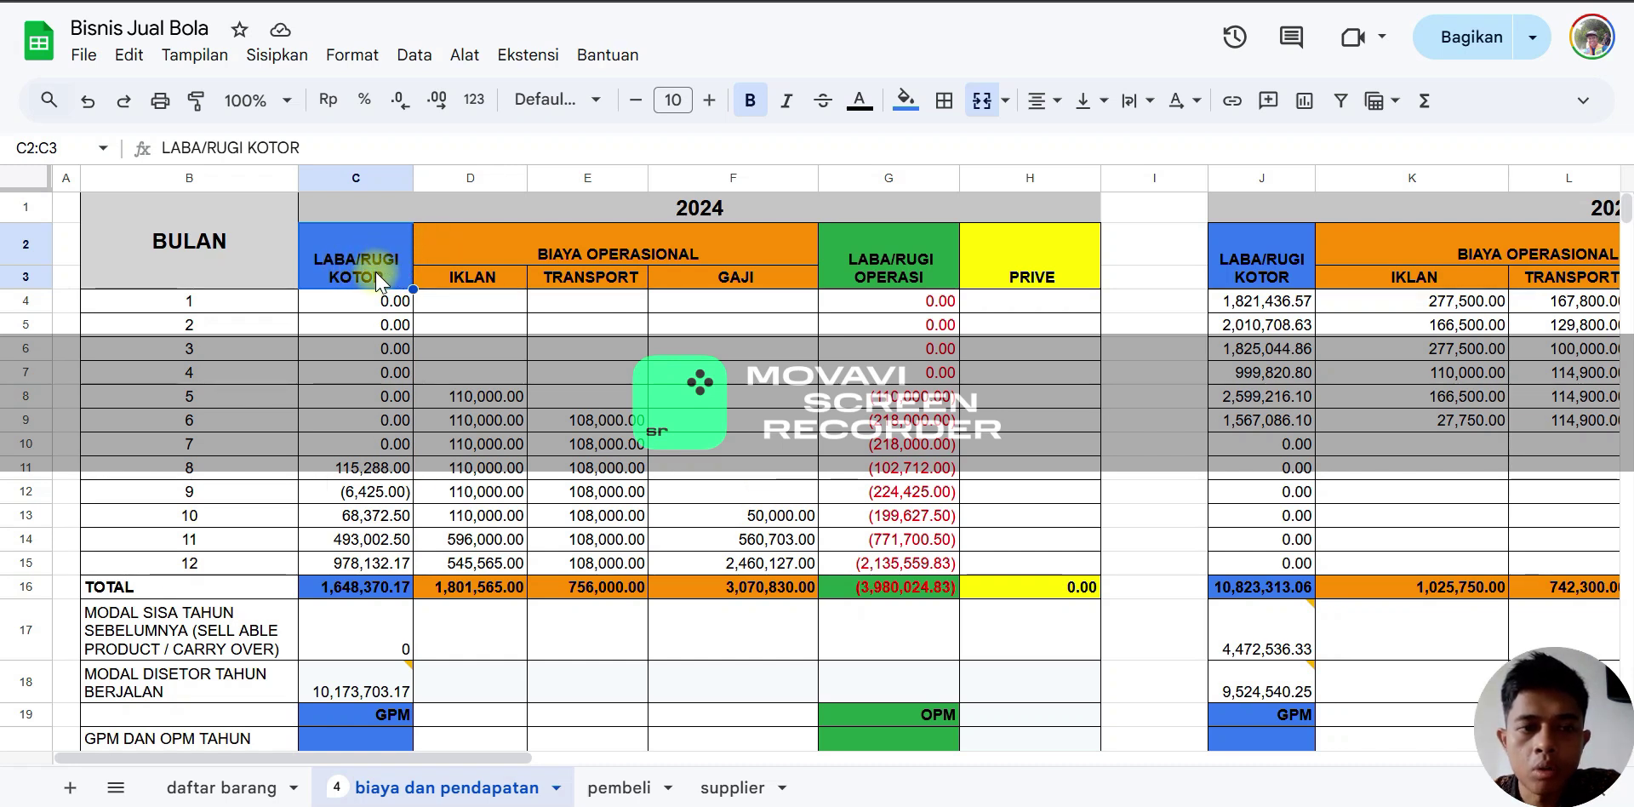
left_click(514, 252)
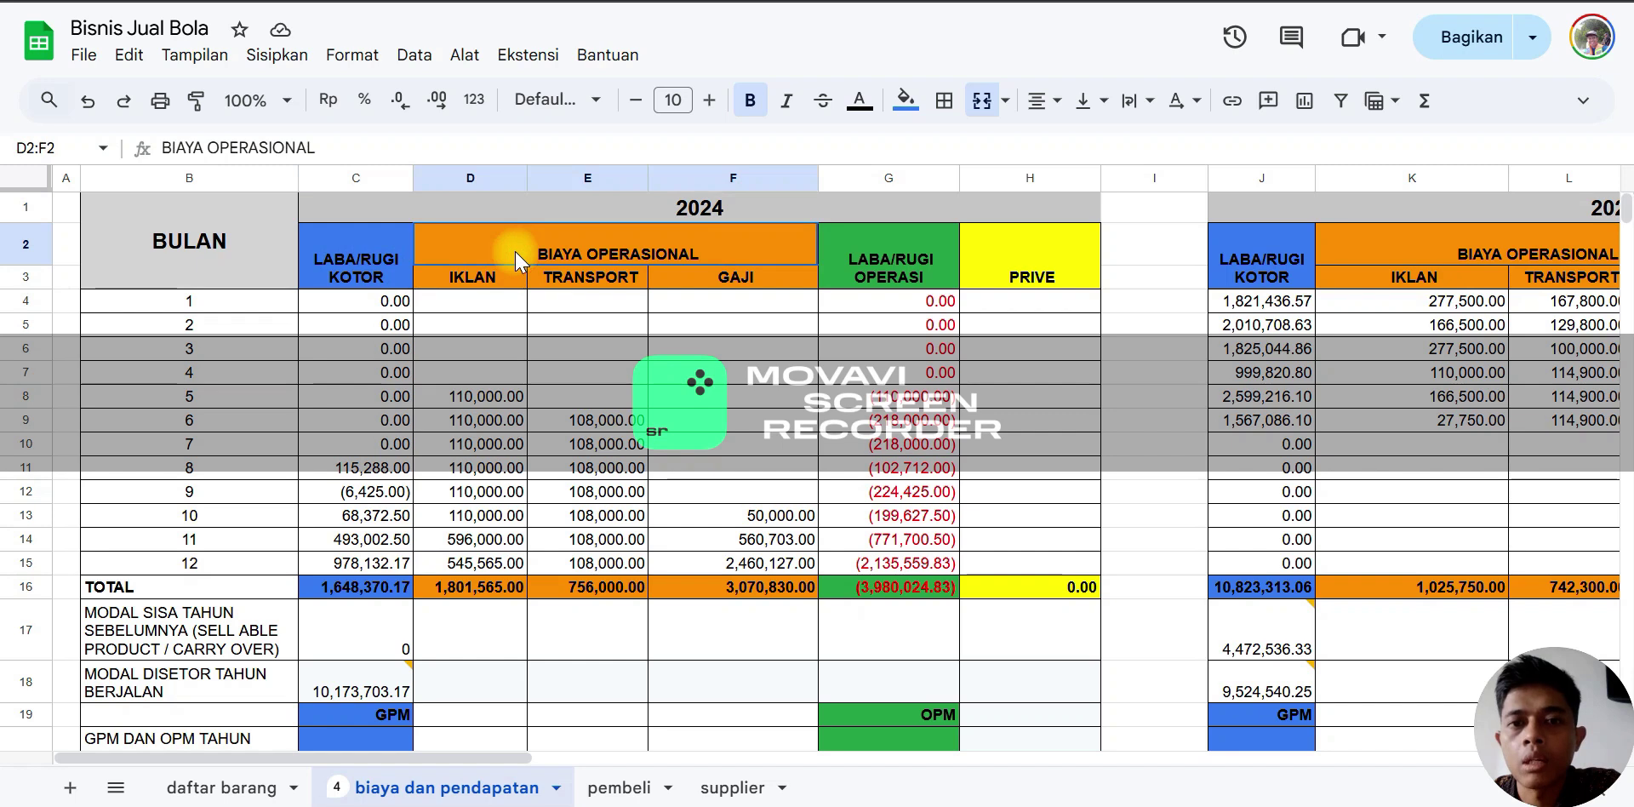
left_click(891, 269)
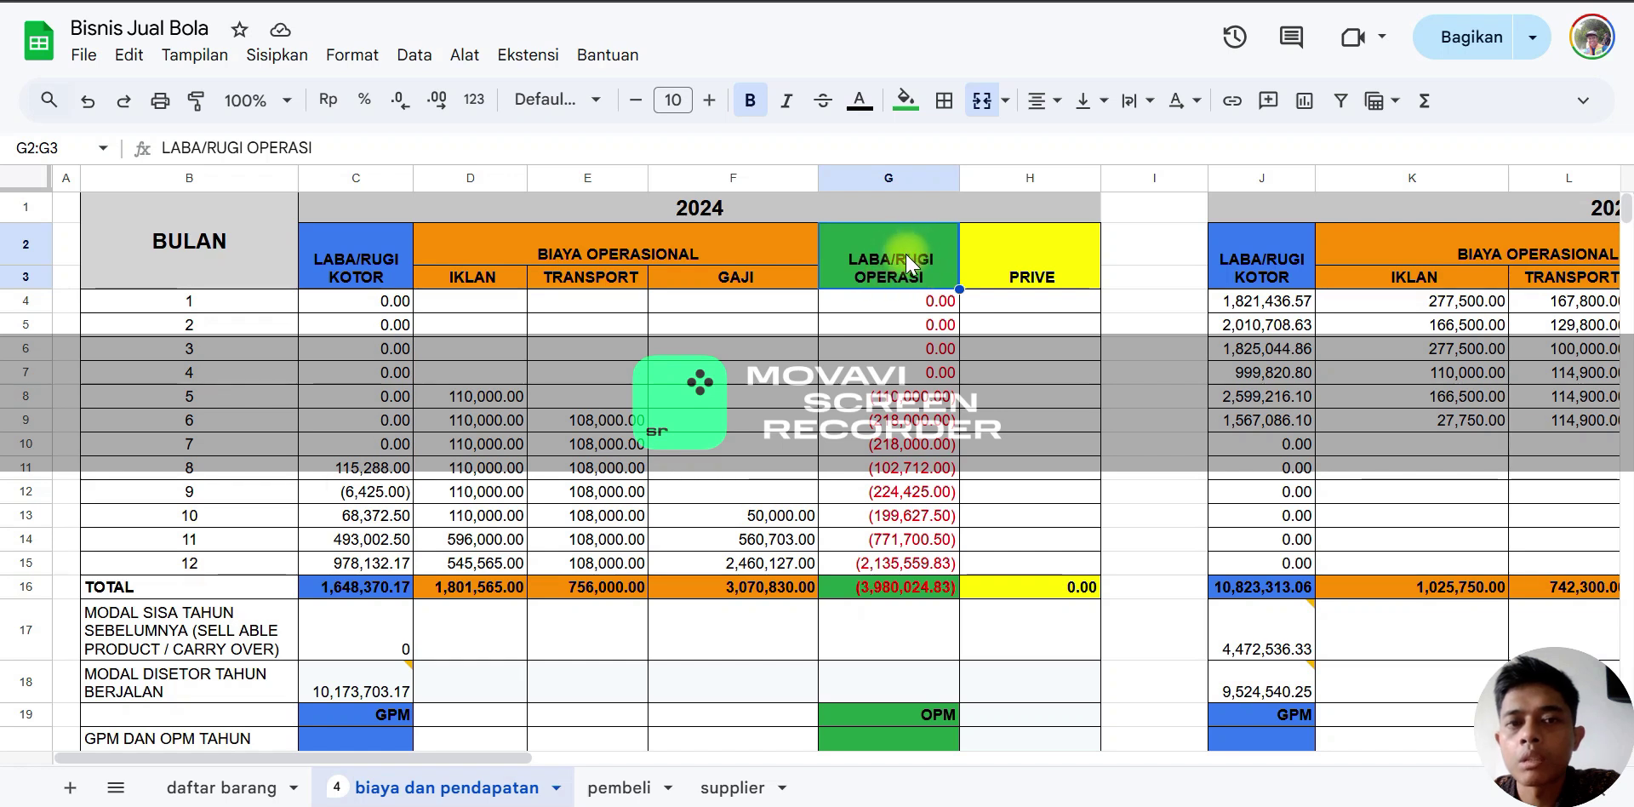
left_click(351, 271)
left_click(568, 251)
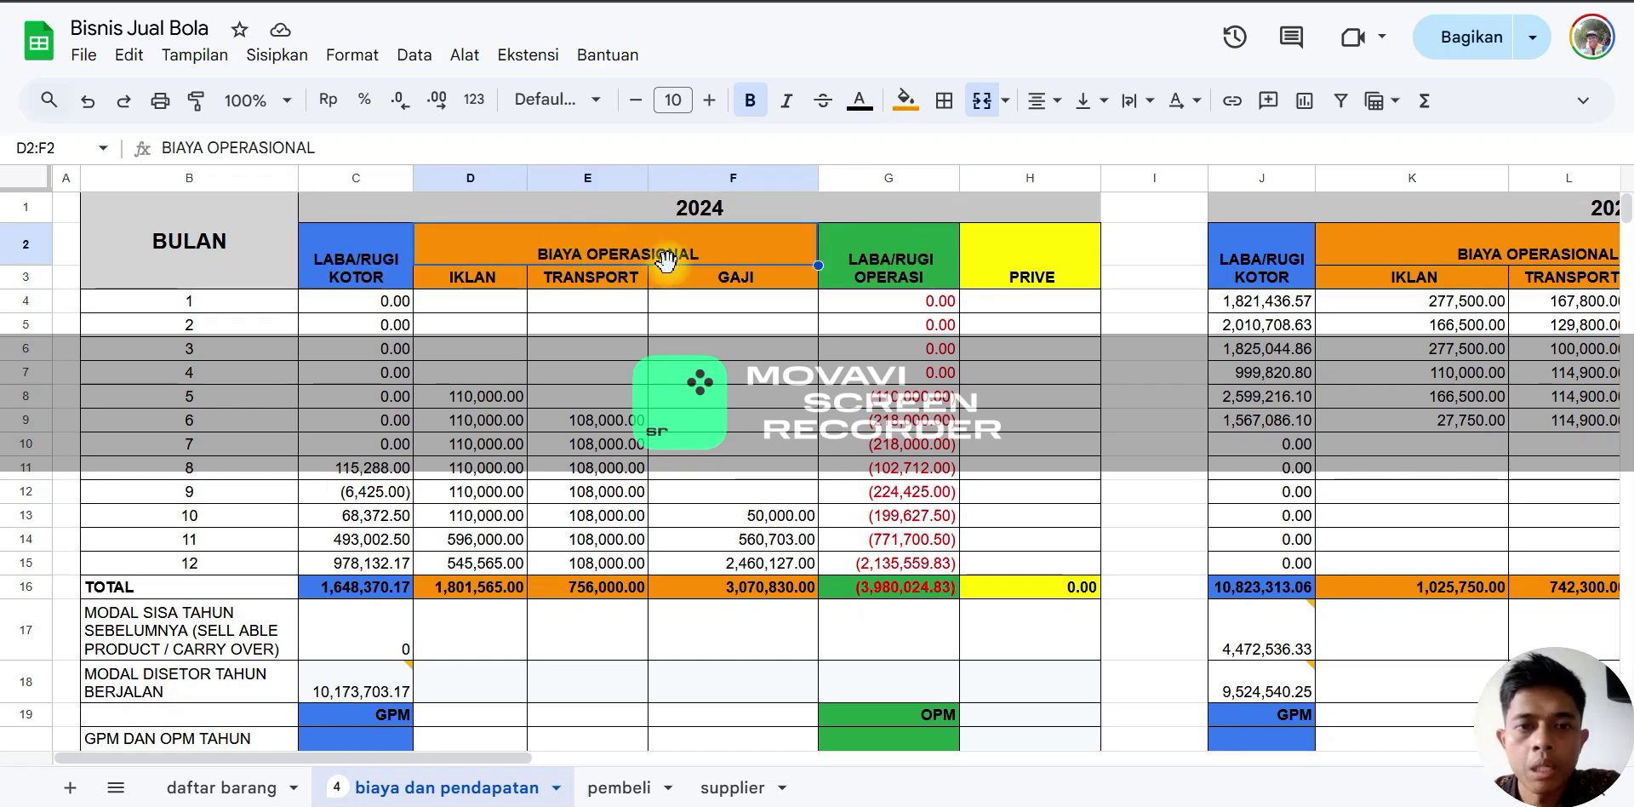
left_click(901, 268)
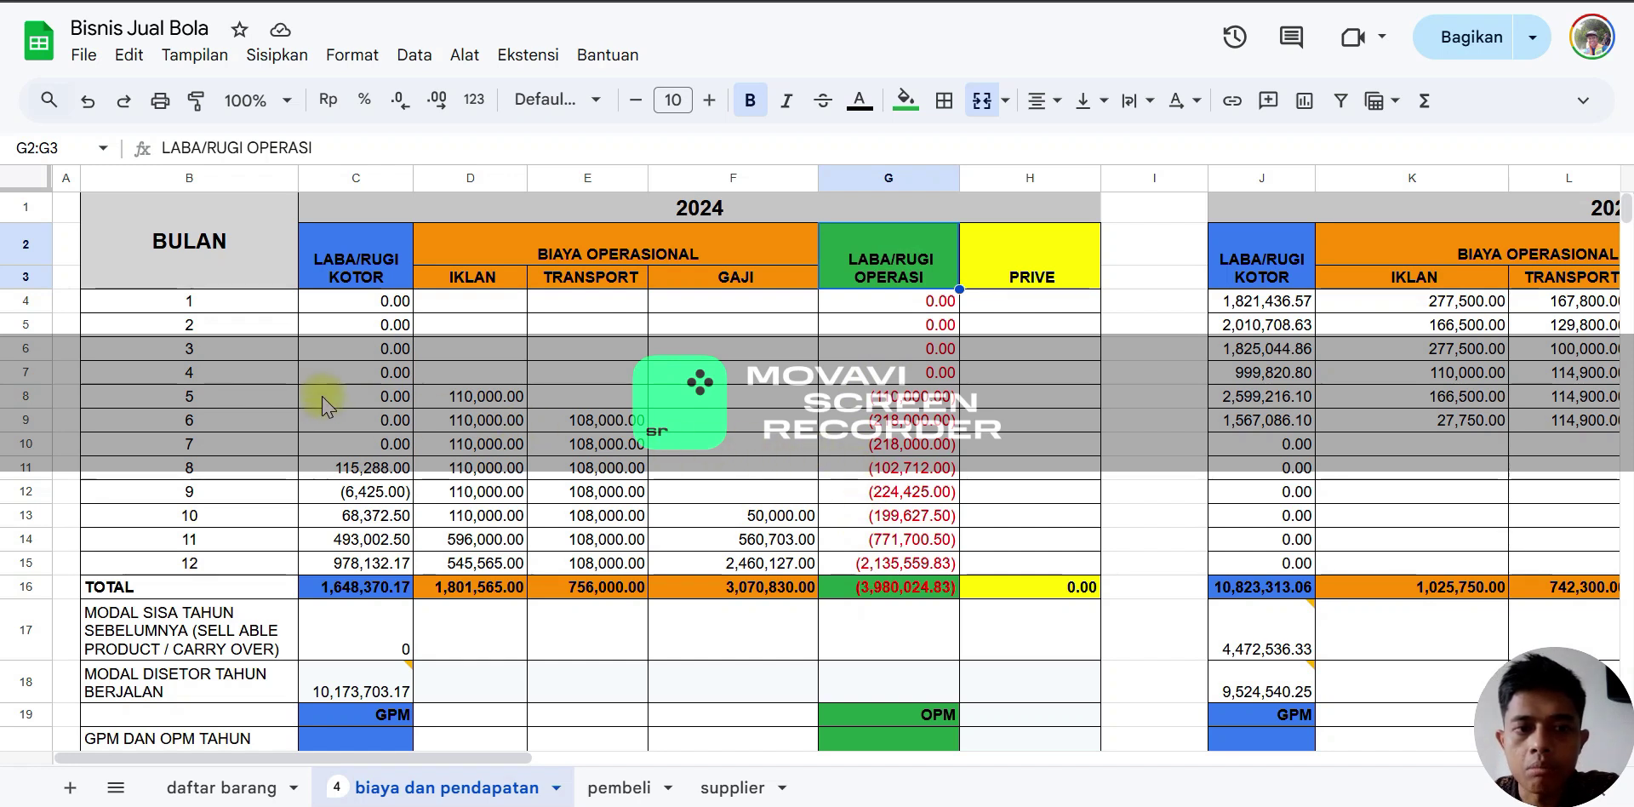
Examine the 2024 IKLAN and TRANSPORT costs for months 5 to 7 alongside their LABA/RUGI OPERASI cells
left_click(498, 396)
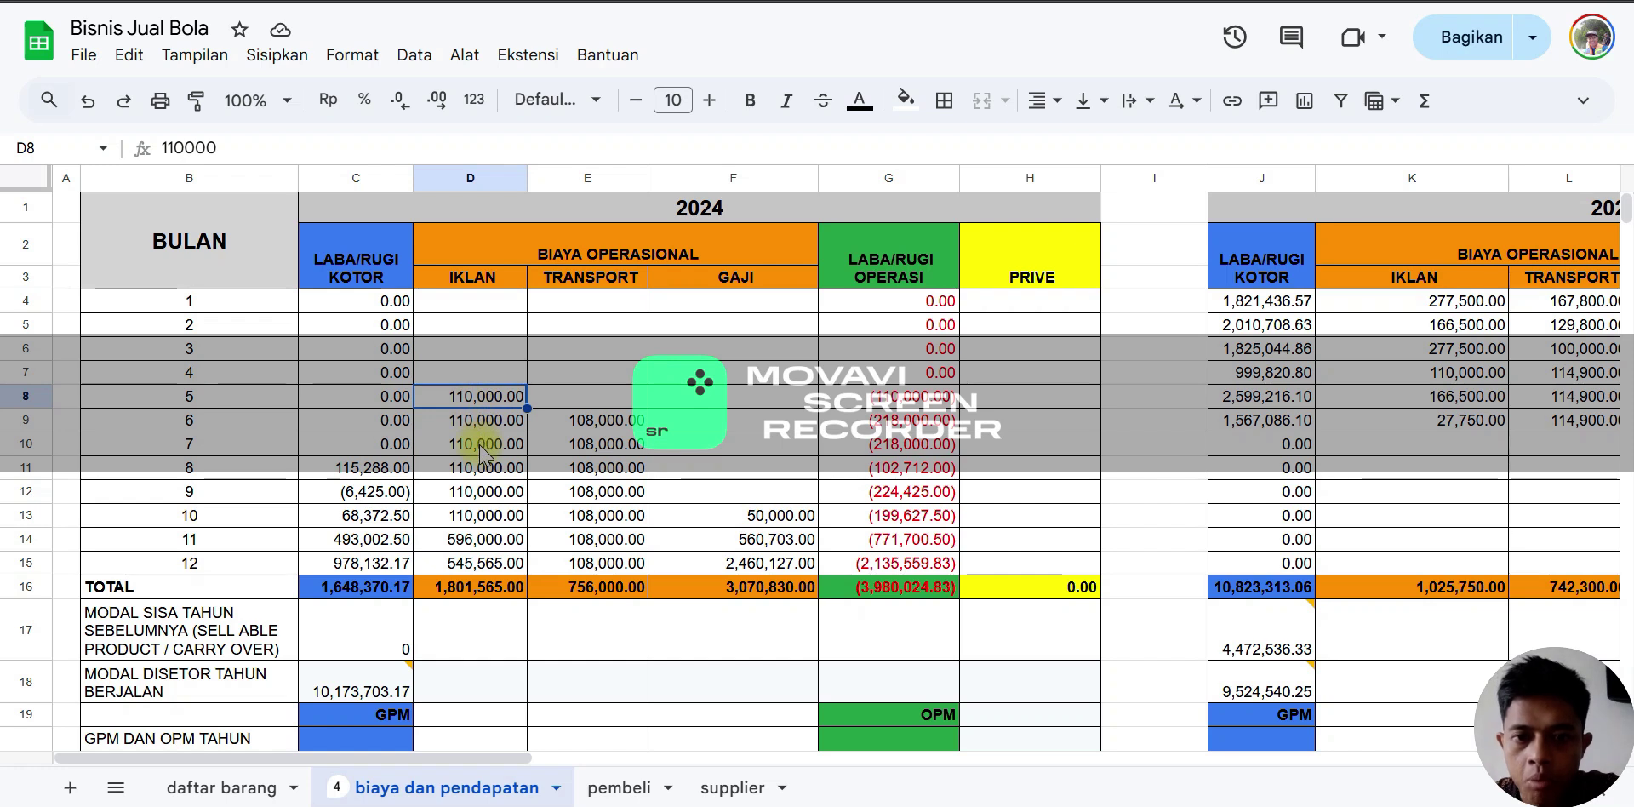
left_click_drag(500, 430, 593, 449)
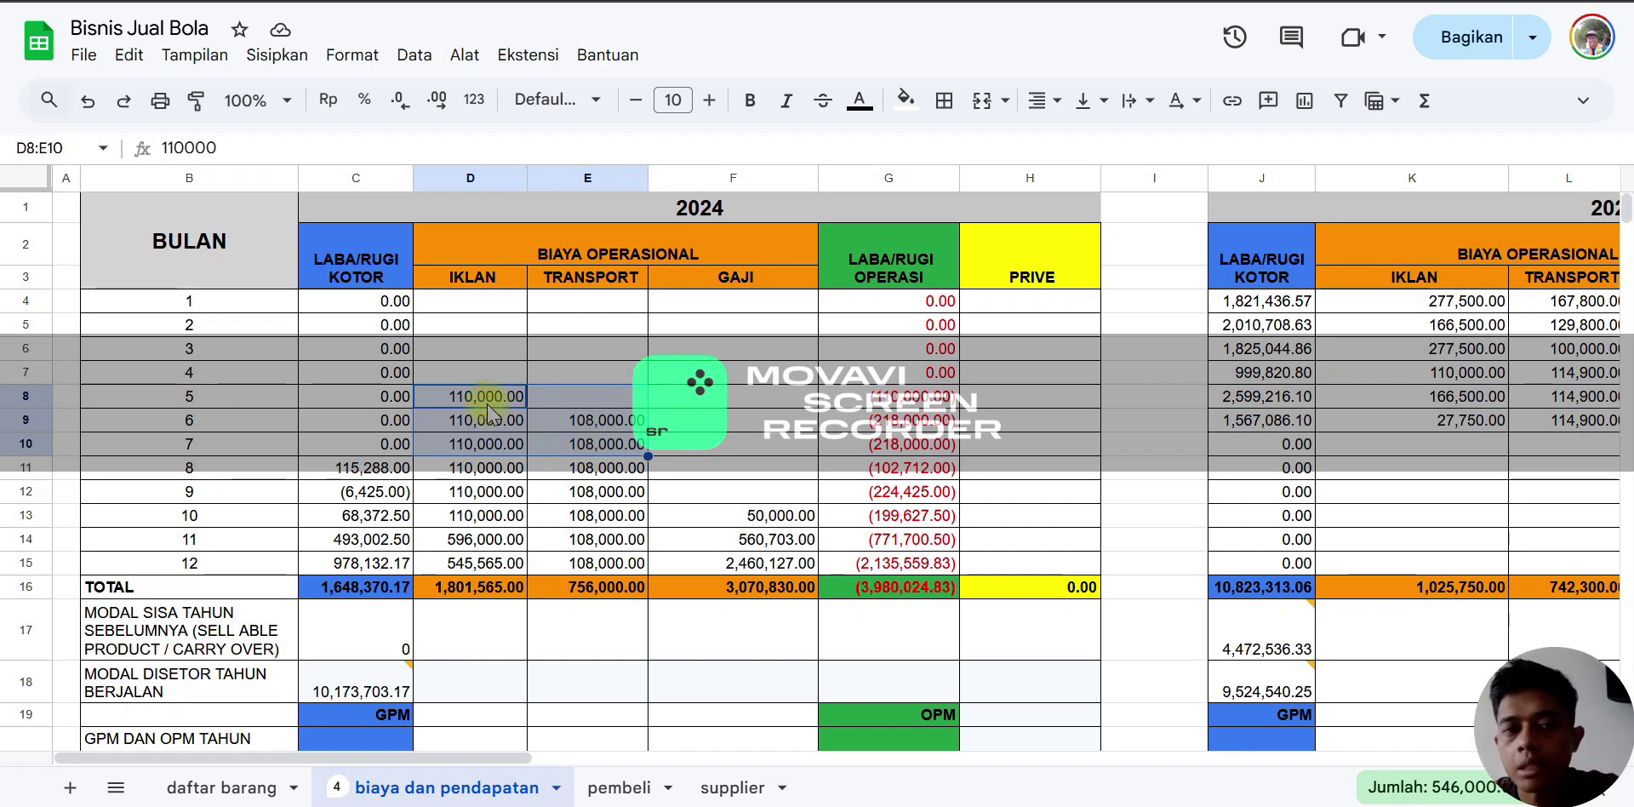
left_click(596, 426)
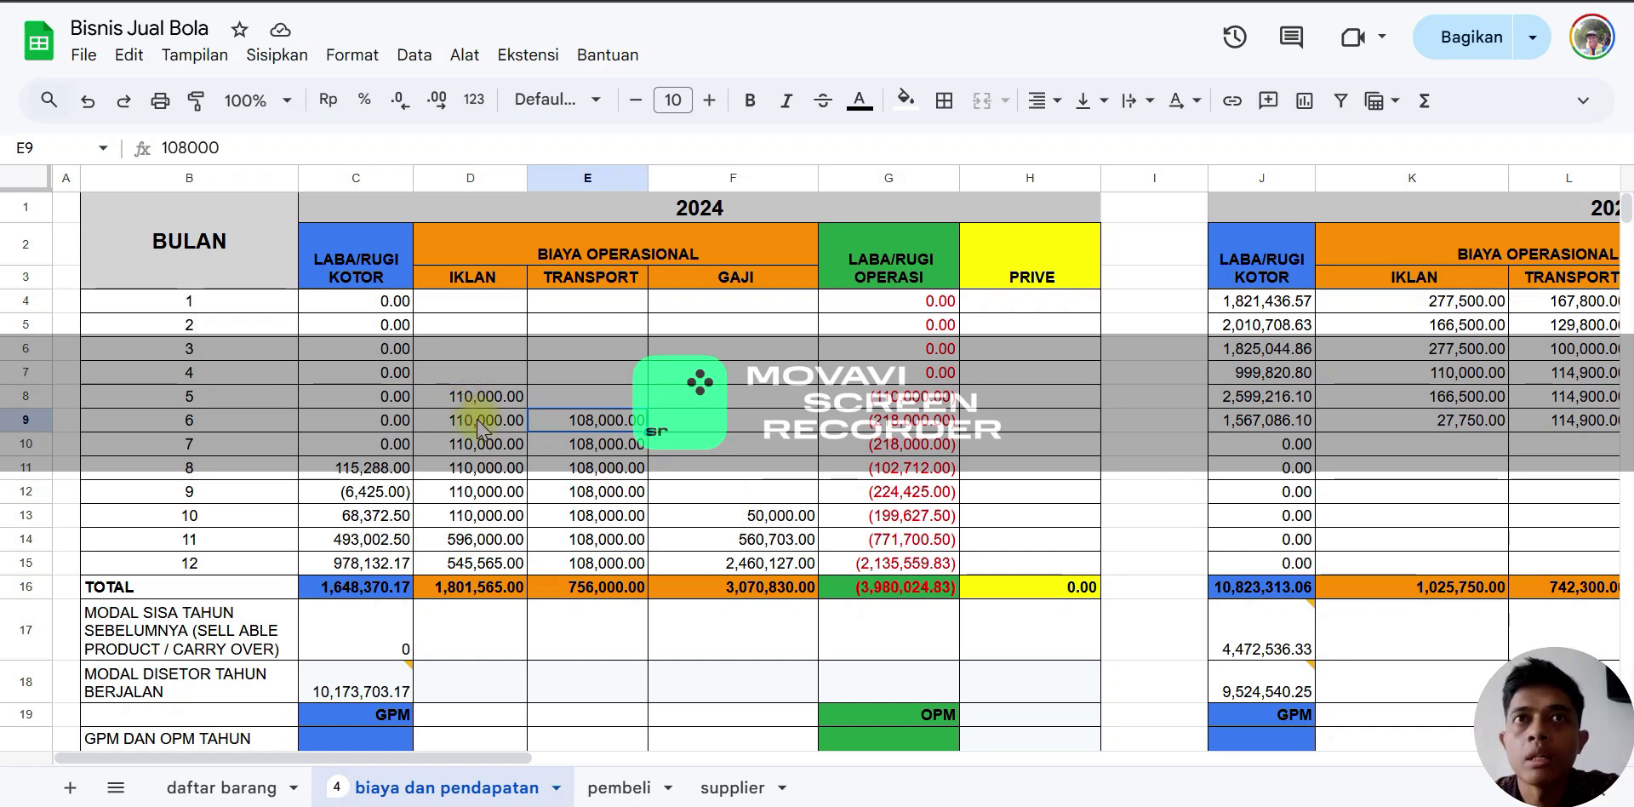
left_click(481, 397)
left_click_drag(569, 441, 593, 455)
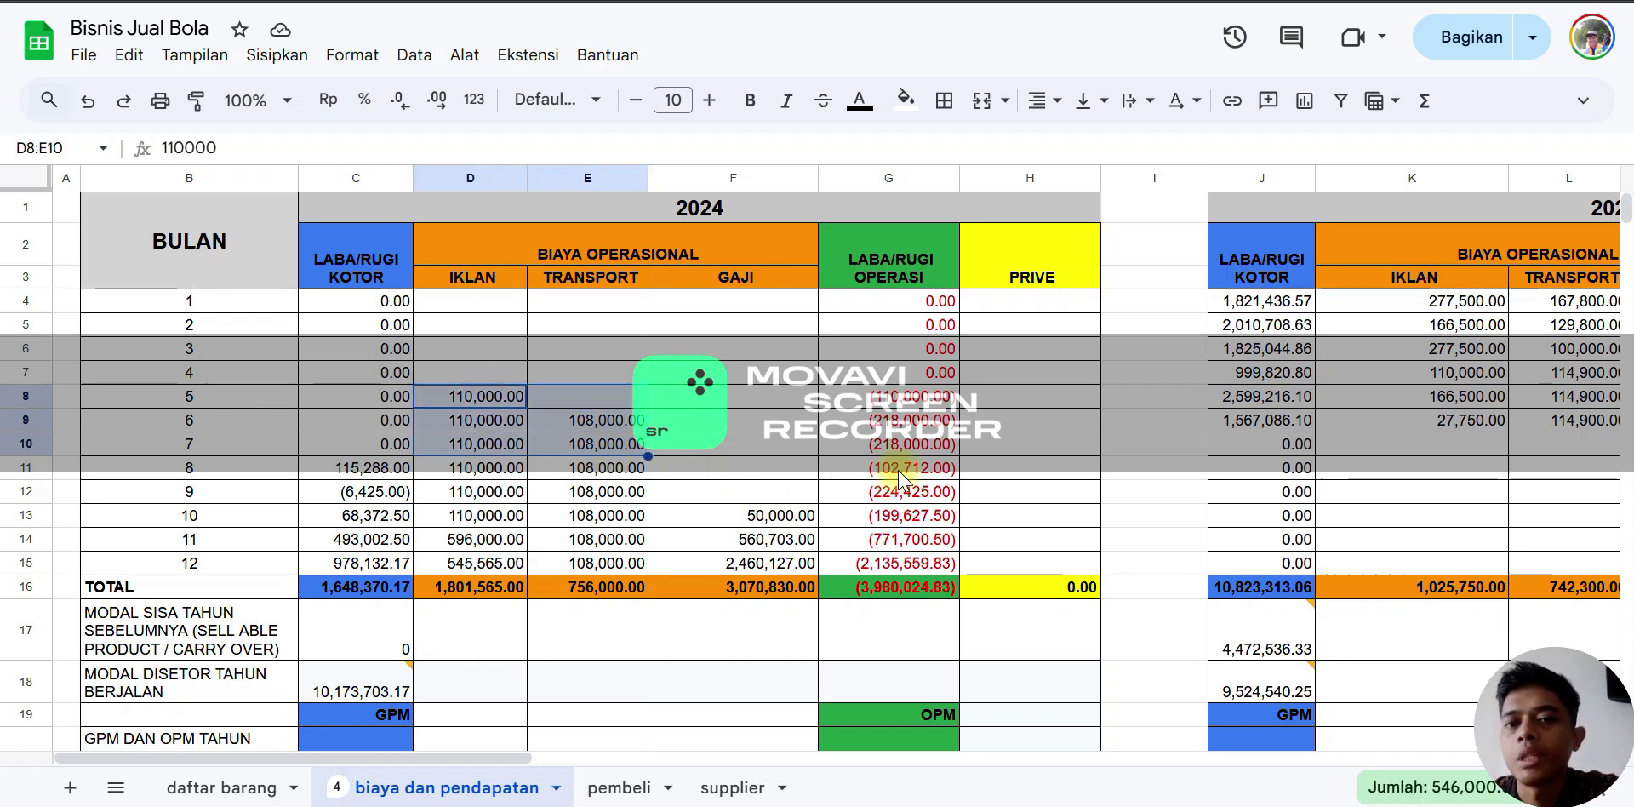
left_click_drag(889, 396, 905, 449)
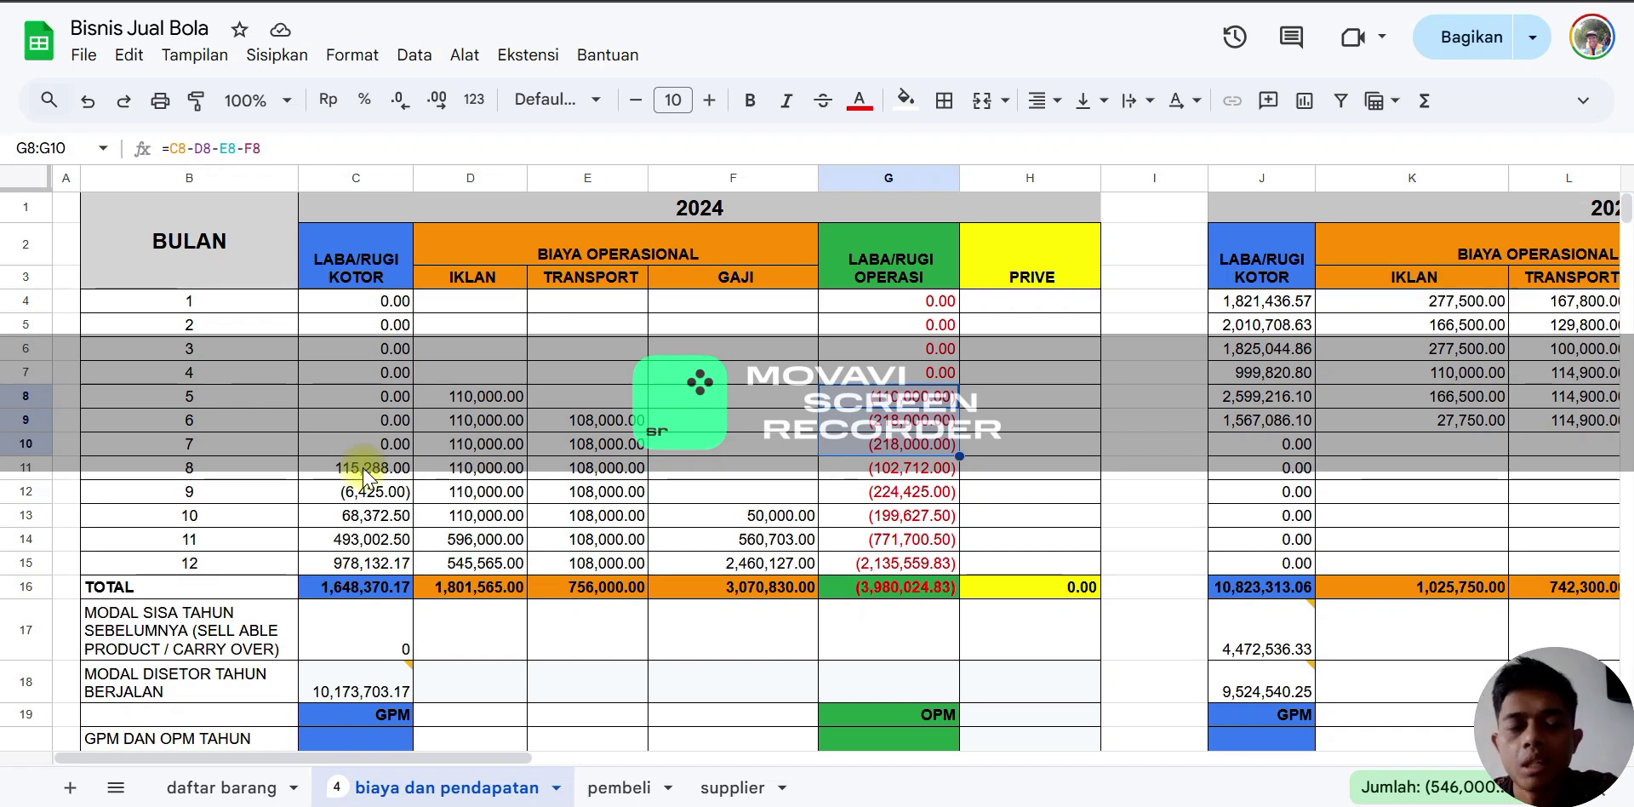
Inspect month 8's IKLAN and TRANSPORT costs in 2024 and the LABA/RUGI OPERASI formulas of months 8 and 9
left_click(468, 467)
left_click(621, 479)
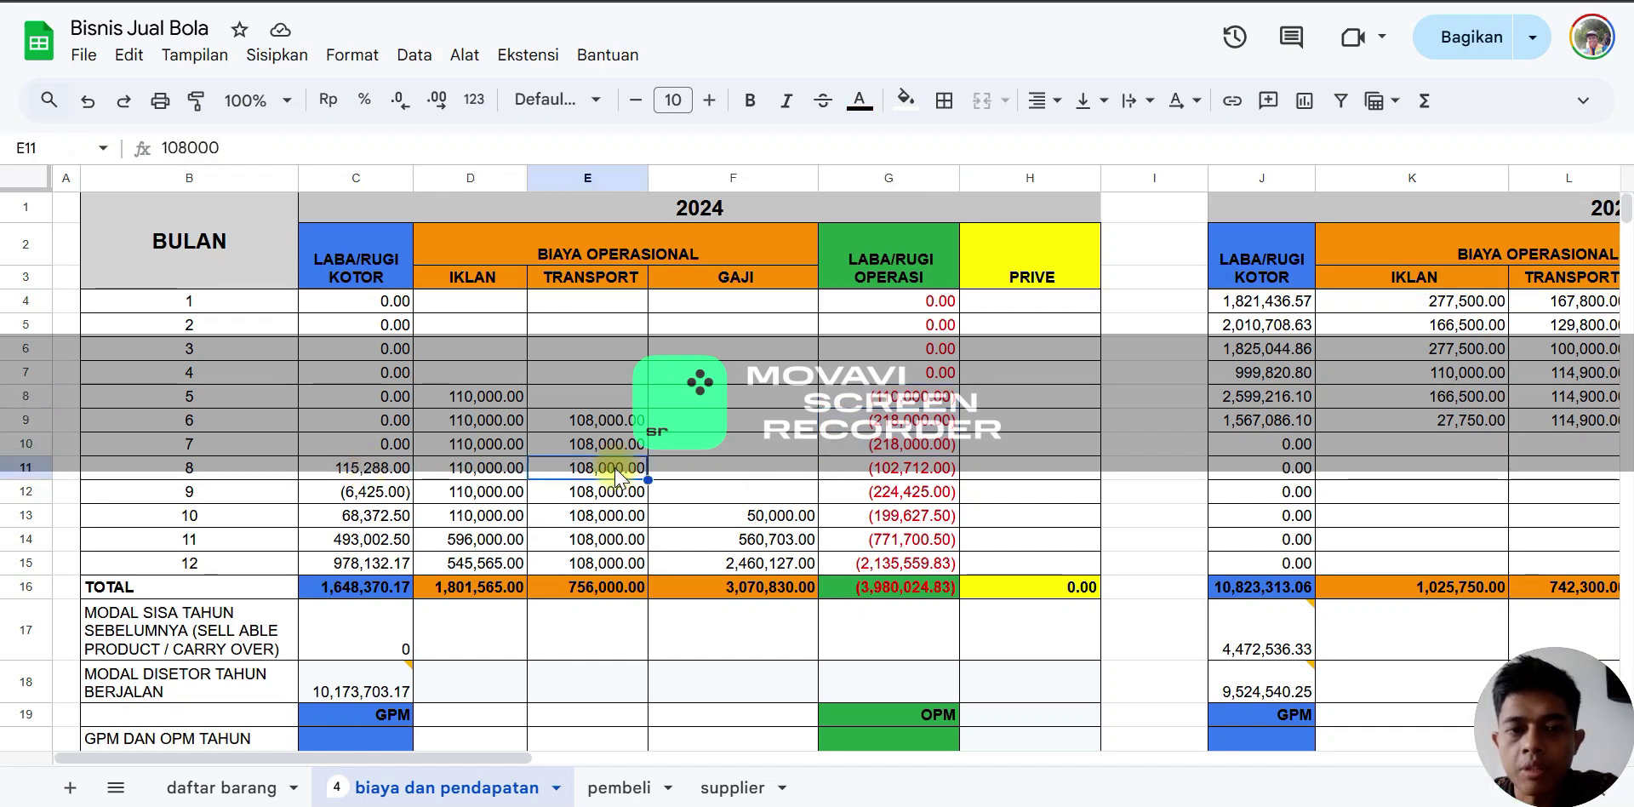
left_click(478, 471)
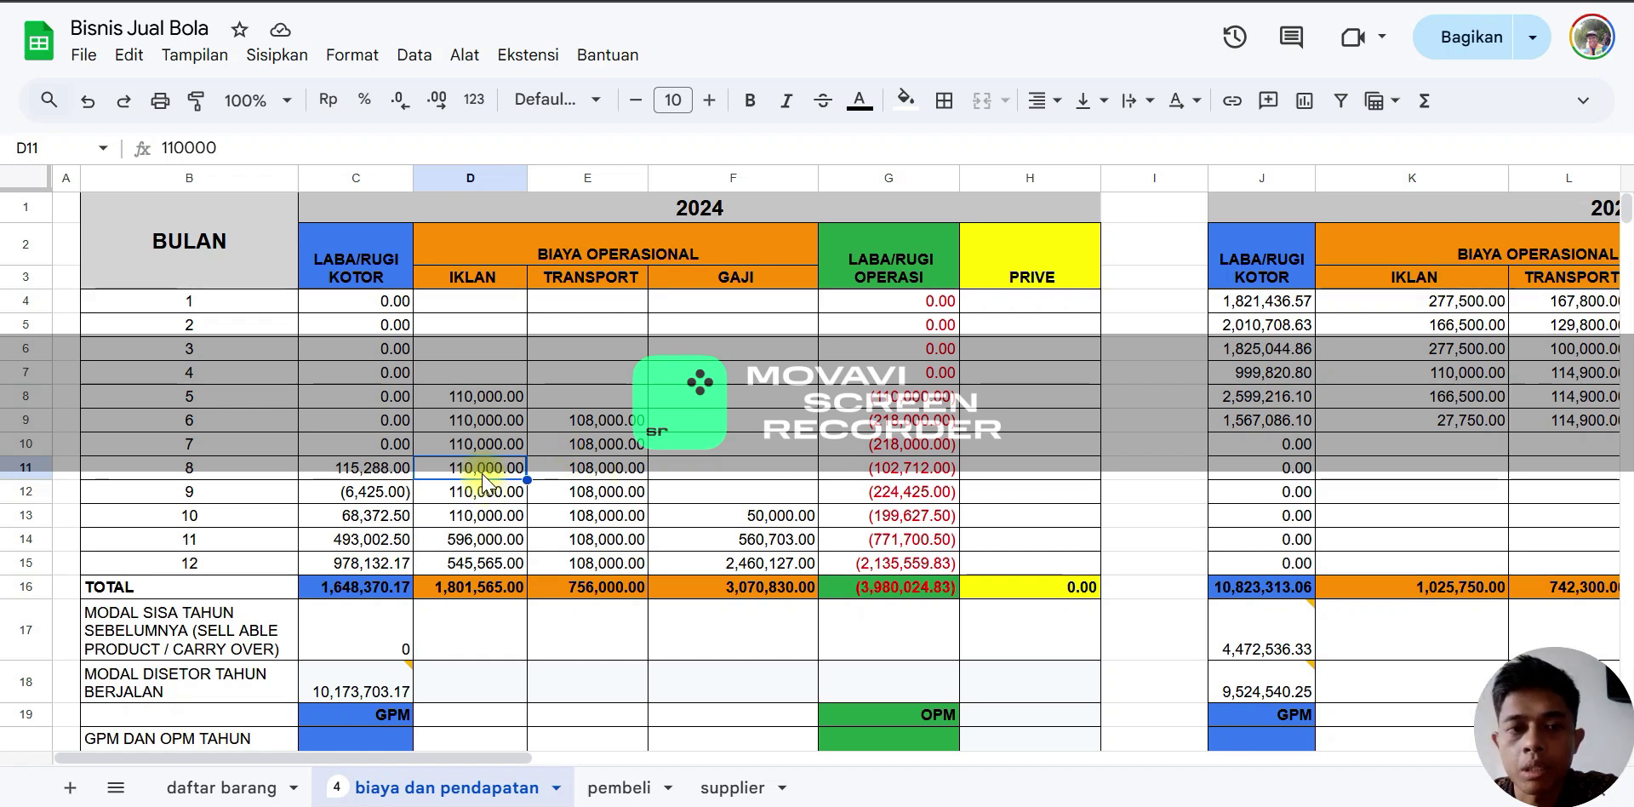
left_click(587, 476)
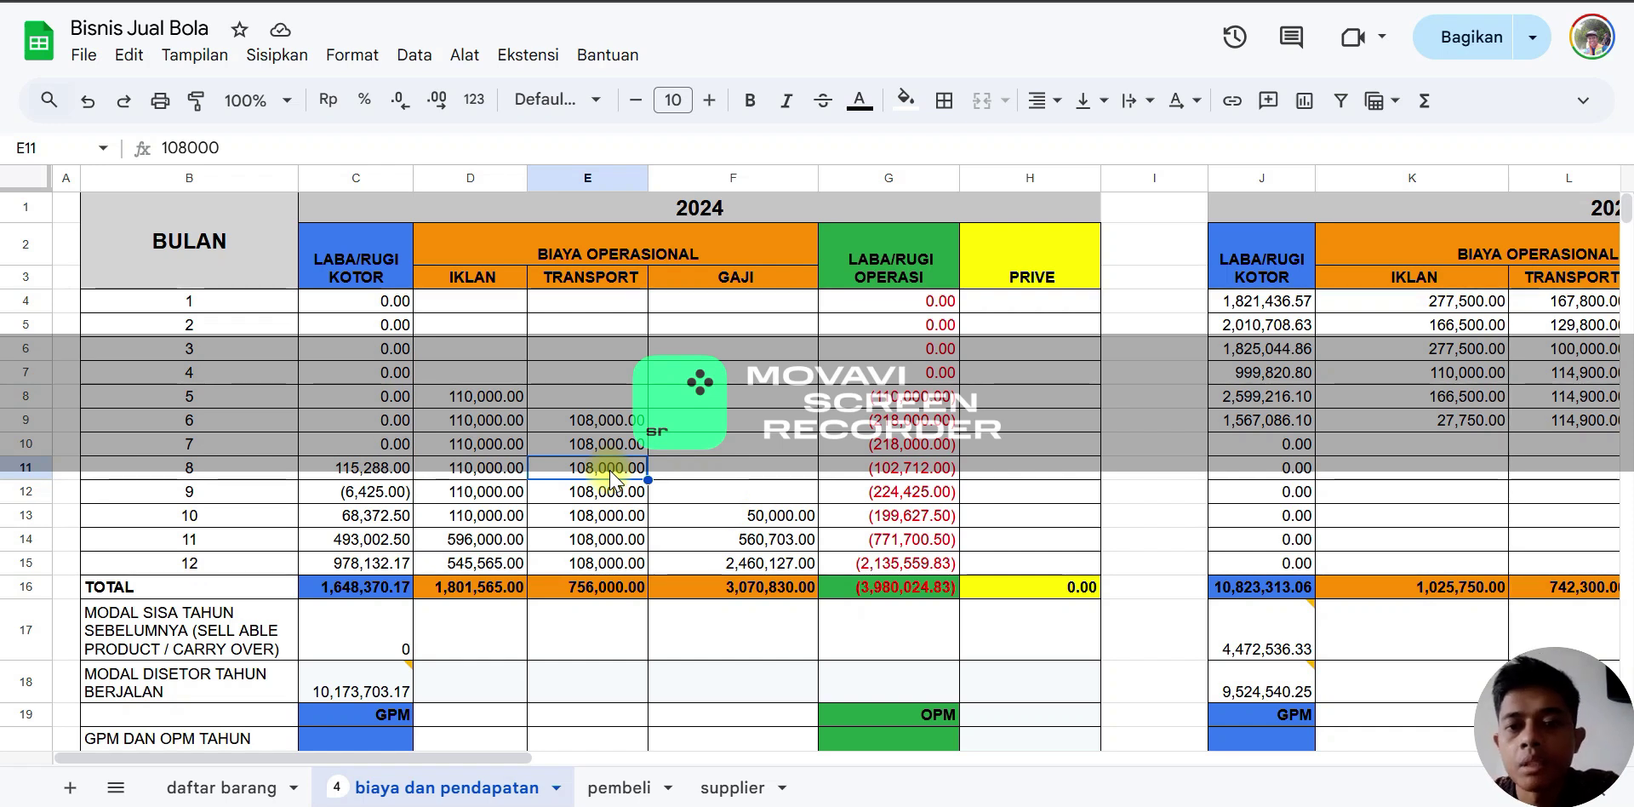
left_click(890, 468)
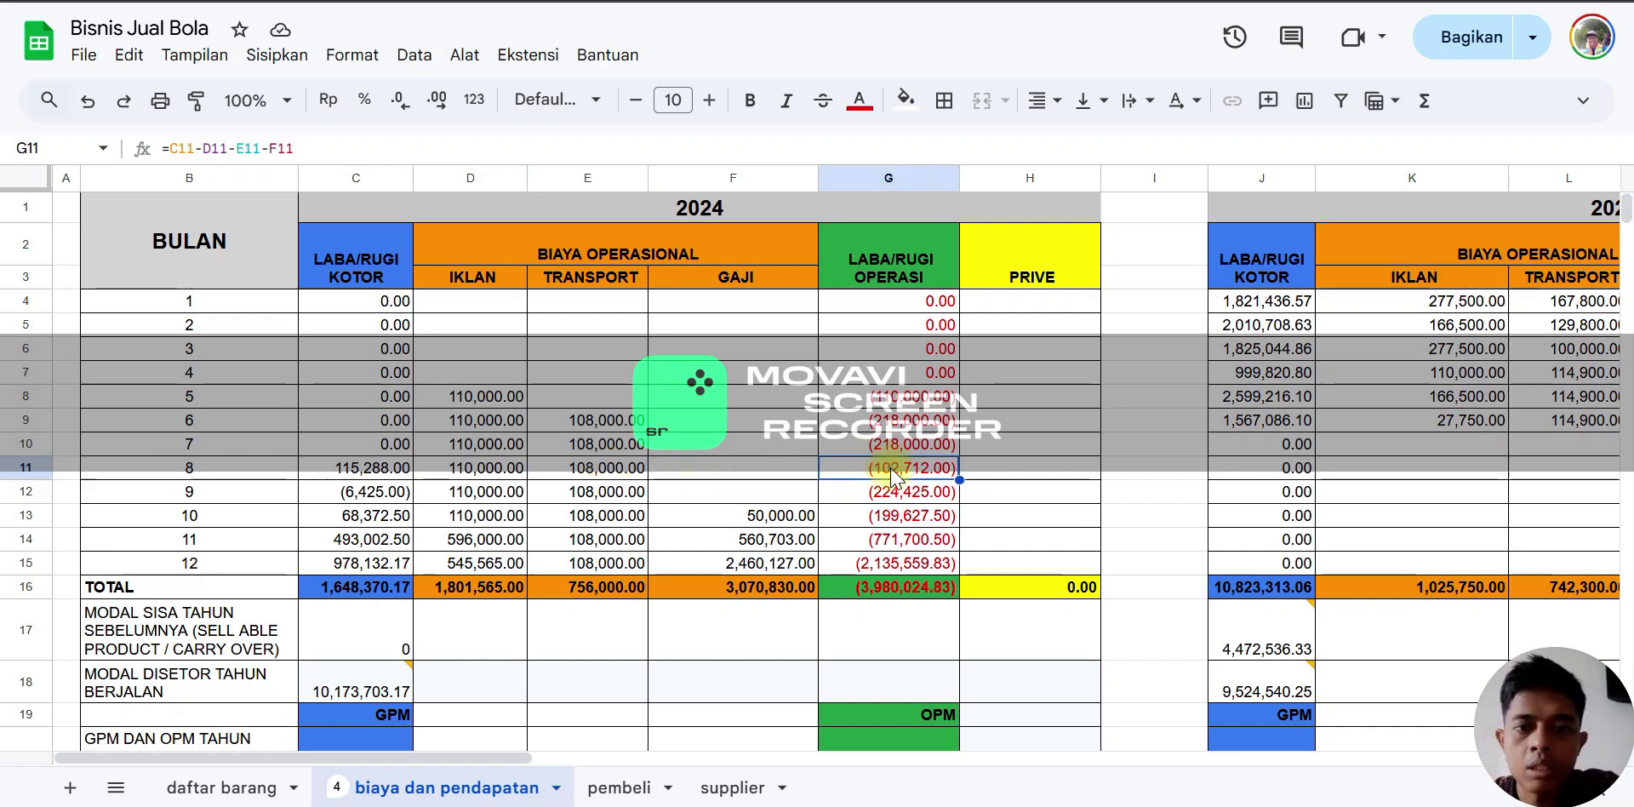
left_click(869, 494)
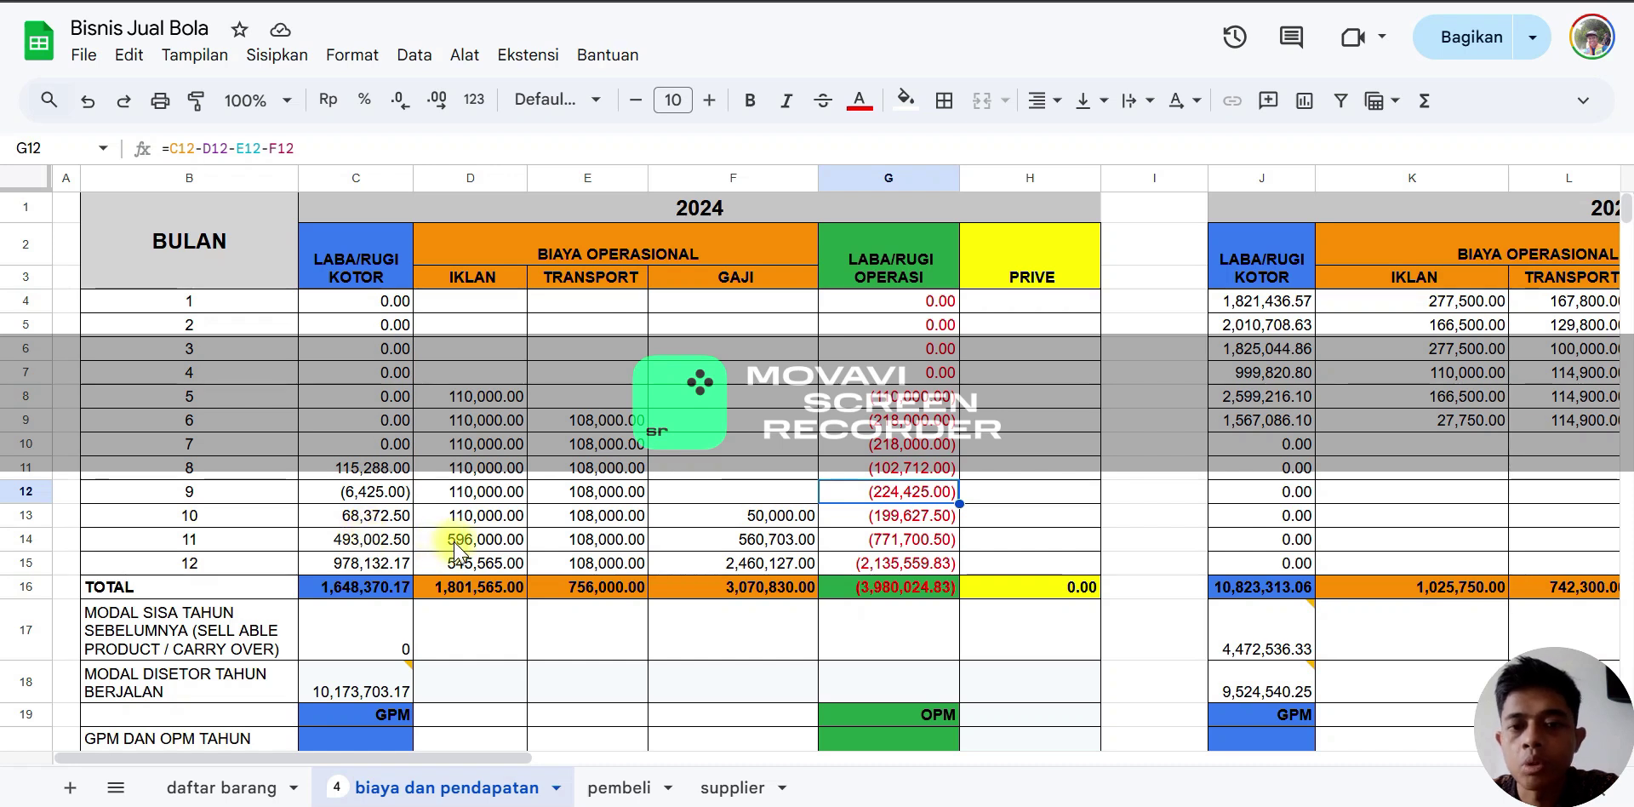
Inspect the 2024 GAJI entries for months 10 to 12 and the TOTAL formulas for LABA/RUGI OPERASI and GAJI
left_click(747, 521)
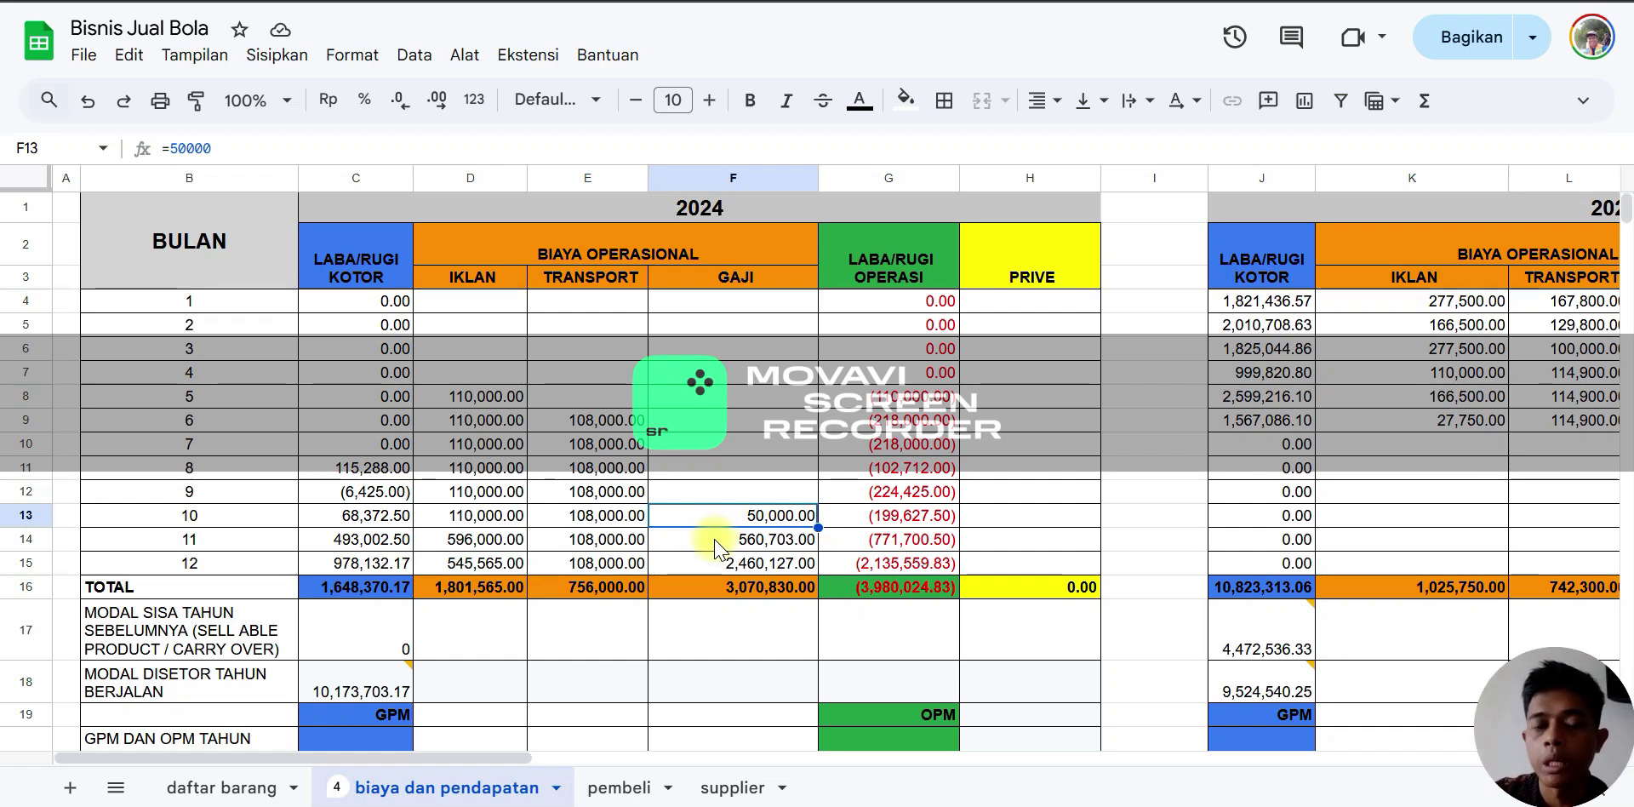
left_click(745, 538)
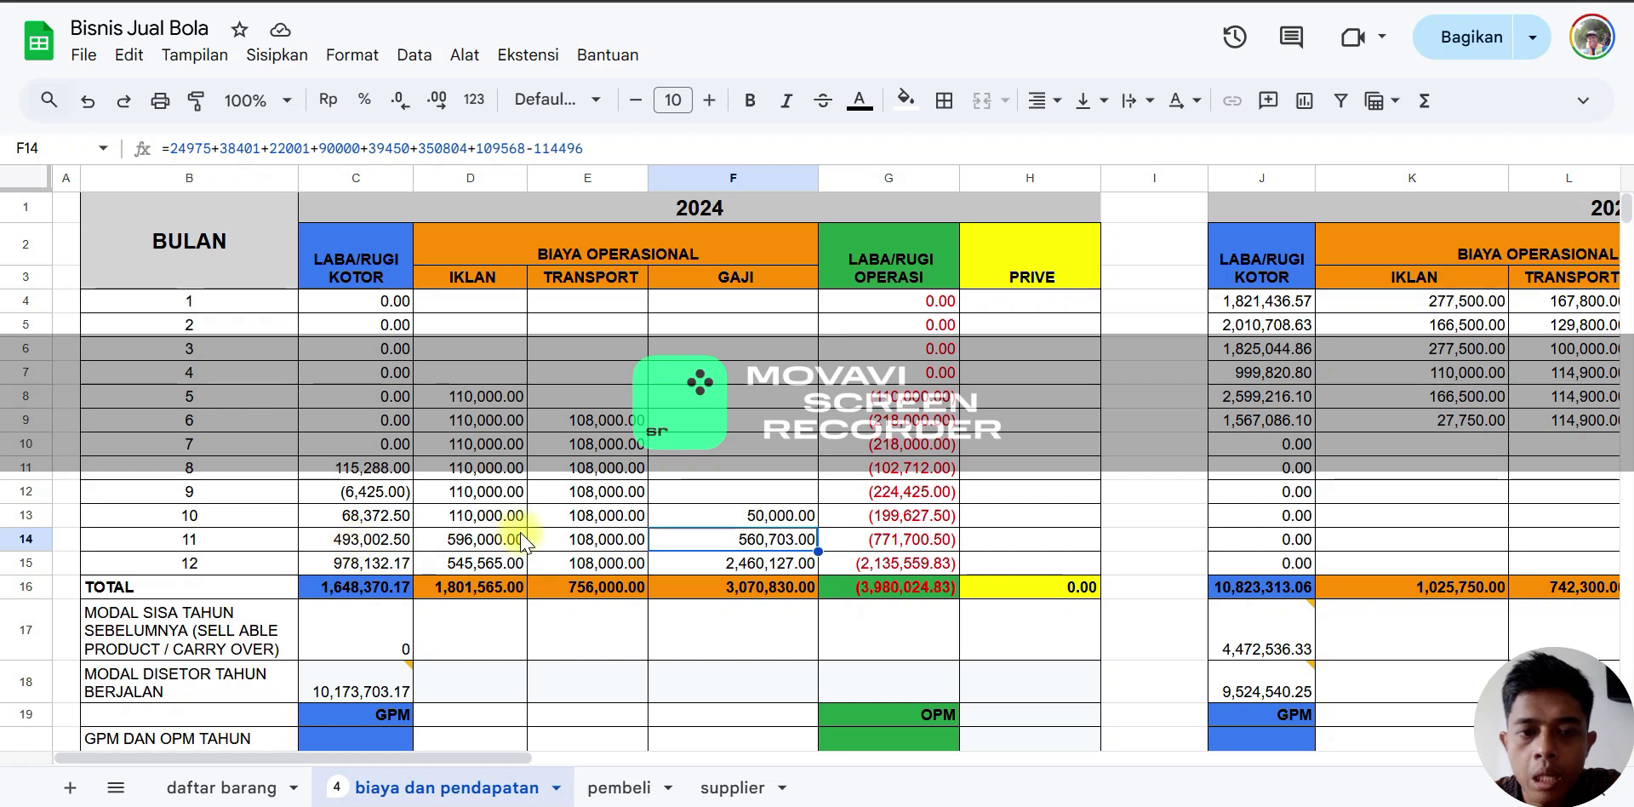
left_click(746, 563)
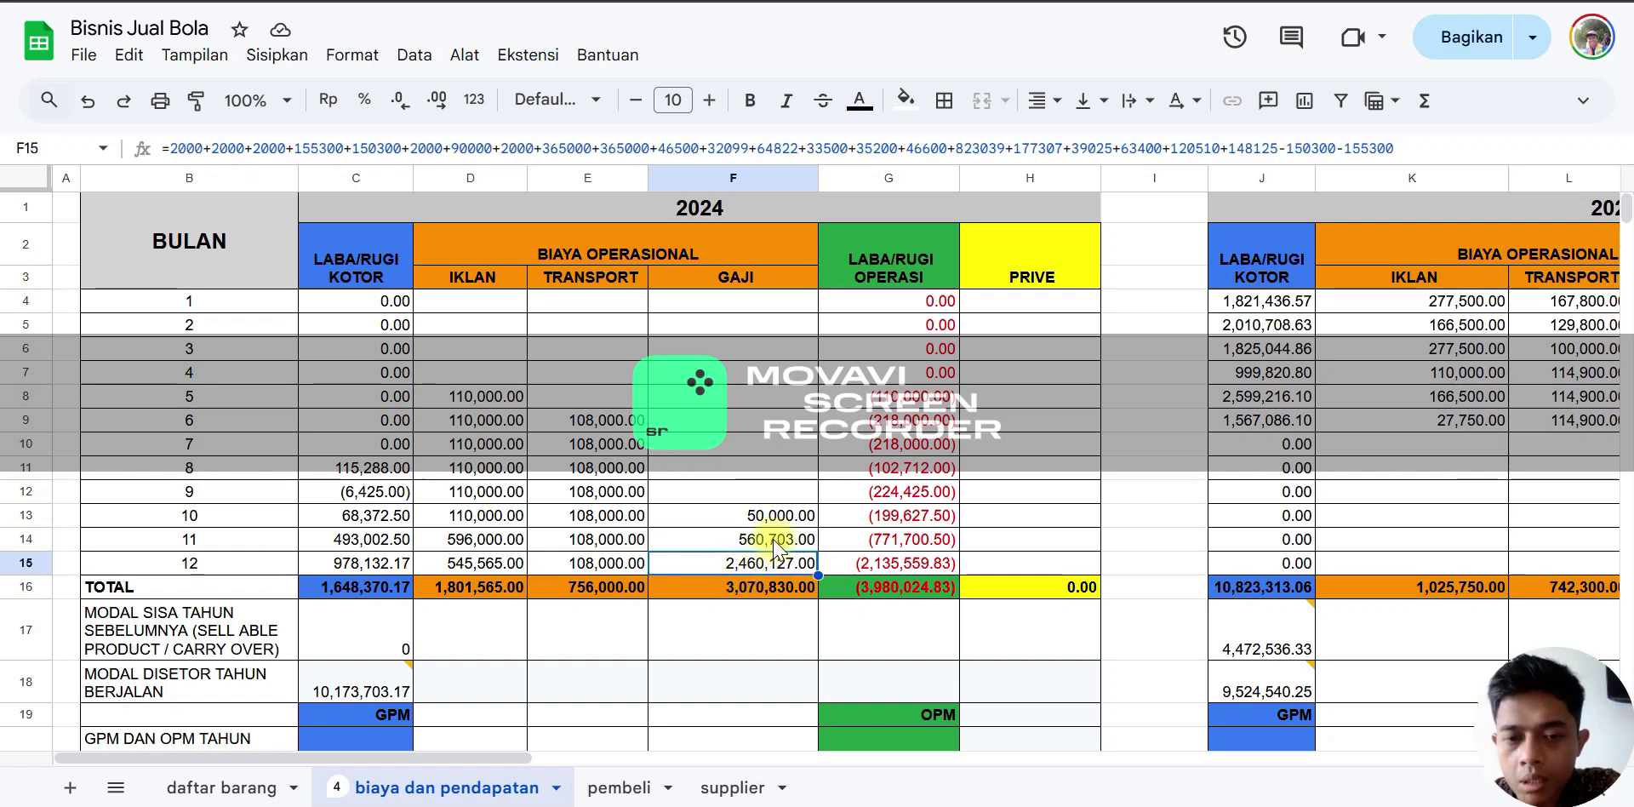
left_click(773, 539)
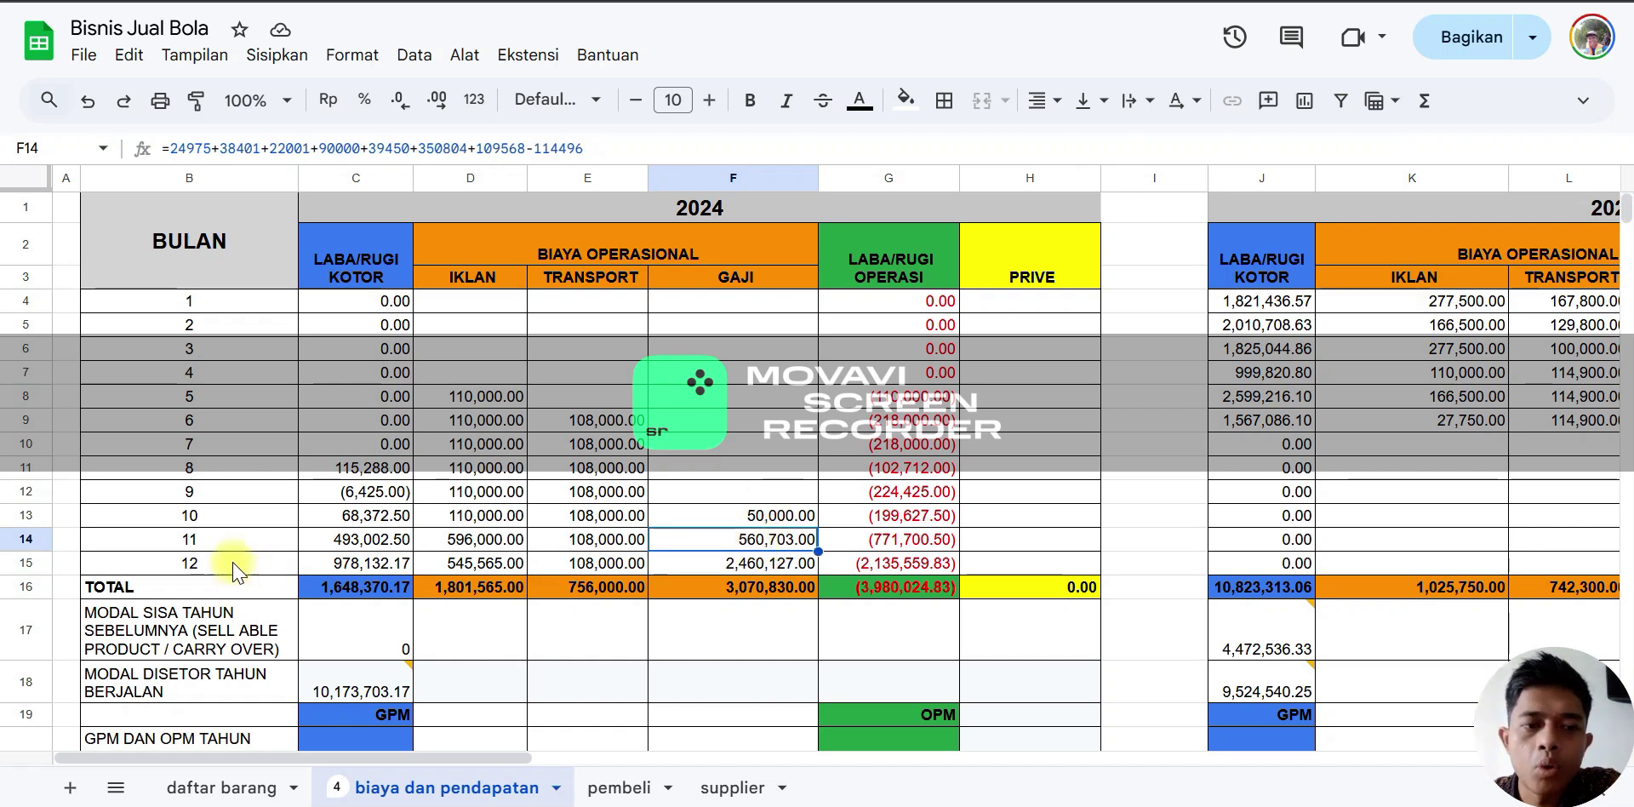
left_click(730, 565)
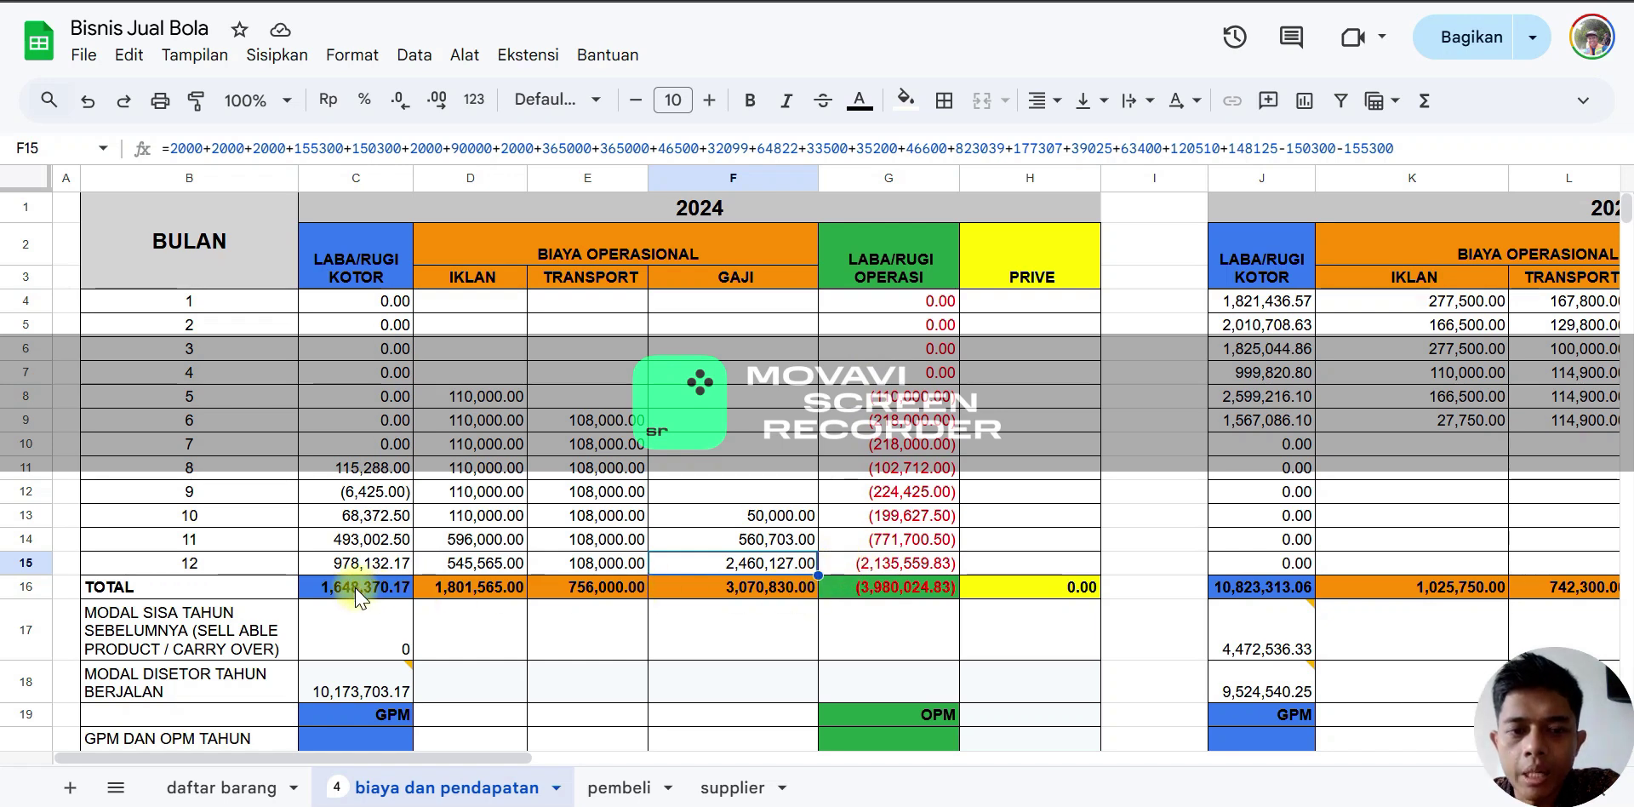
left_click(865, 599)
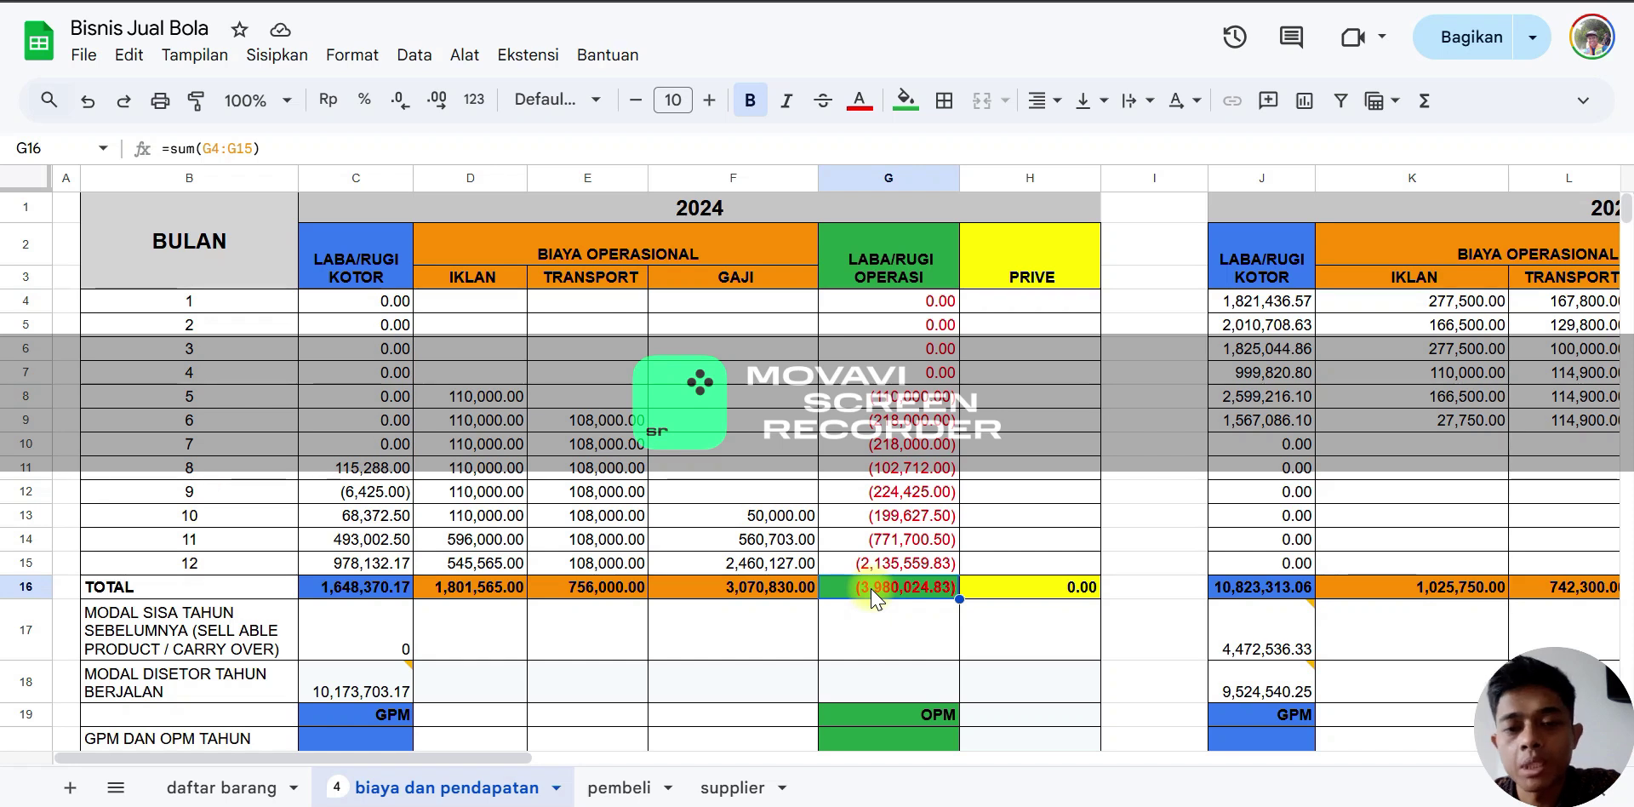
left_click(771, 594)
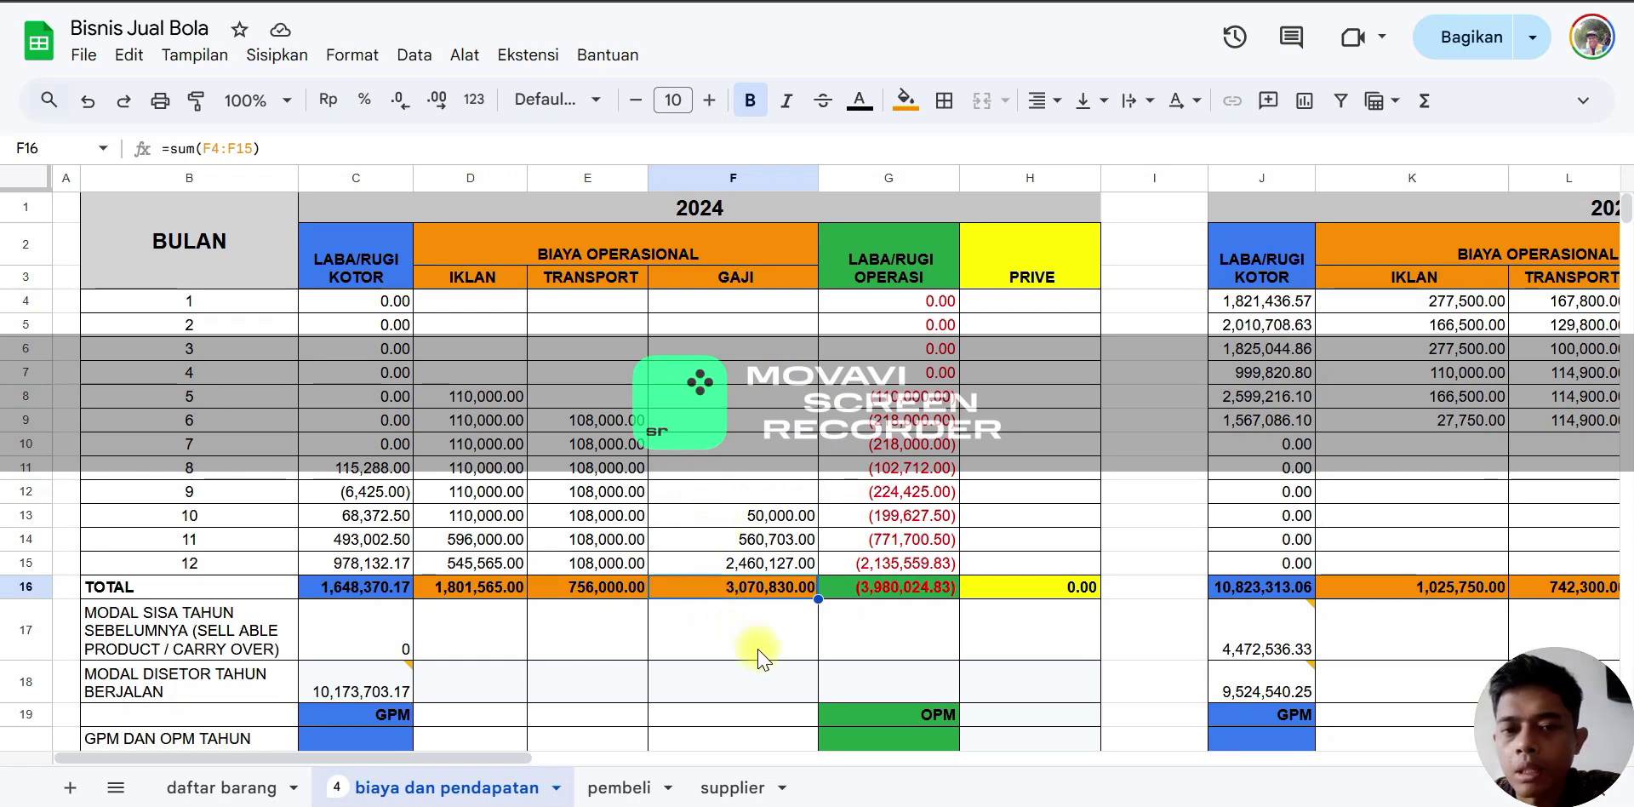
Examine the 2024 carry-over and paid-in capital rows, reading the comment on MODAL DISETOR TAHUN BERJALAN against the operating cost totals
scroll(758, 656, "down", 3)
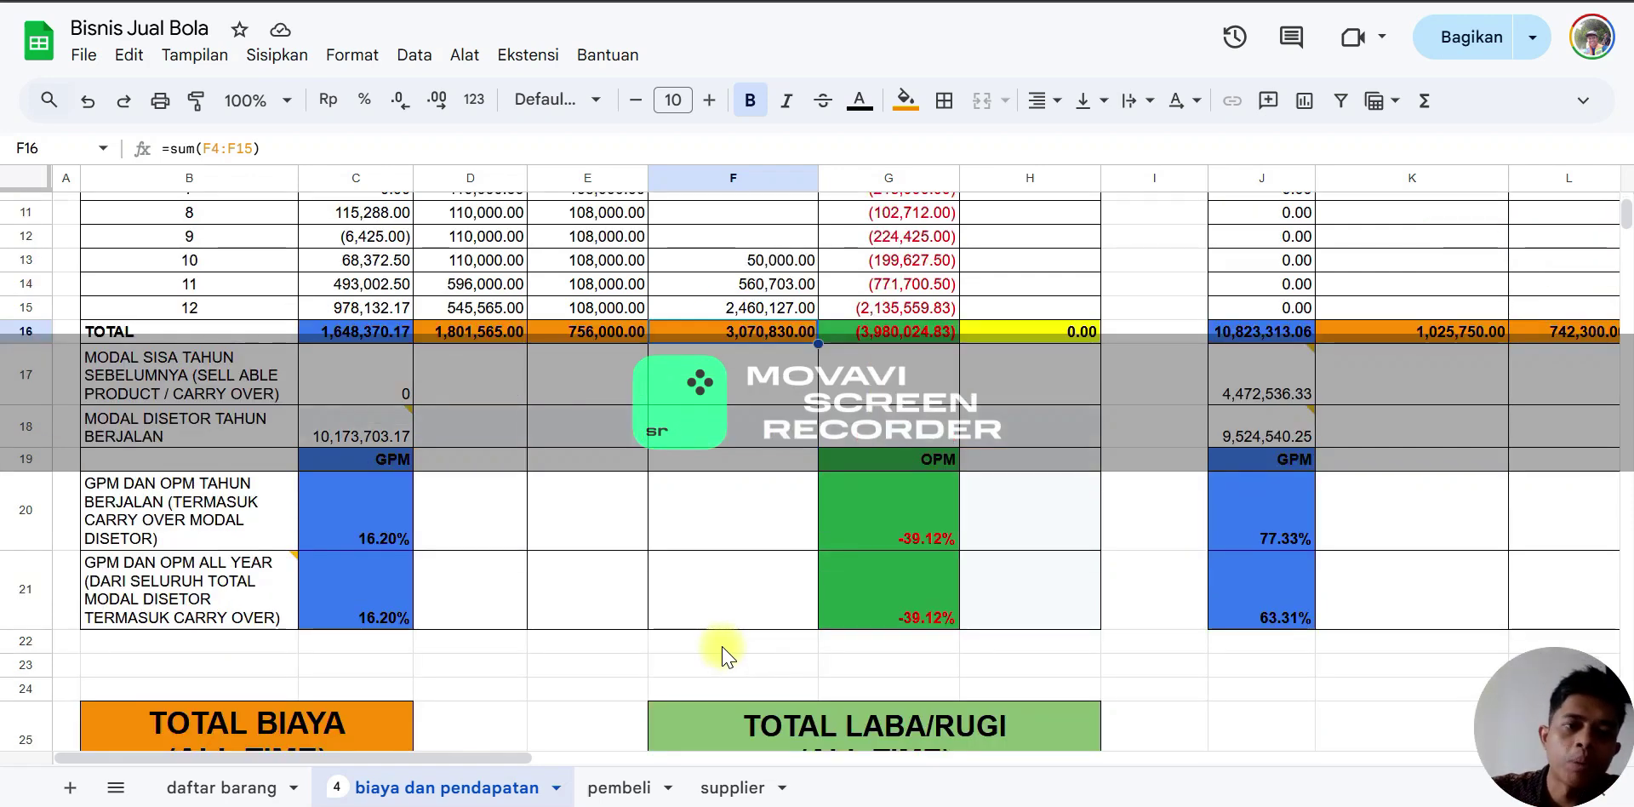
scroll(779, 681, "up", 3)
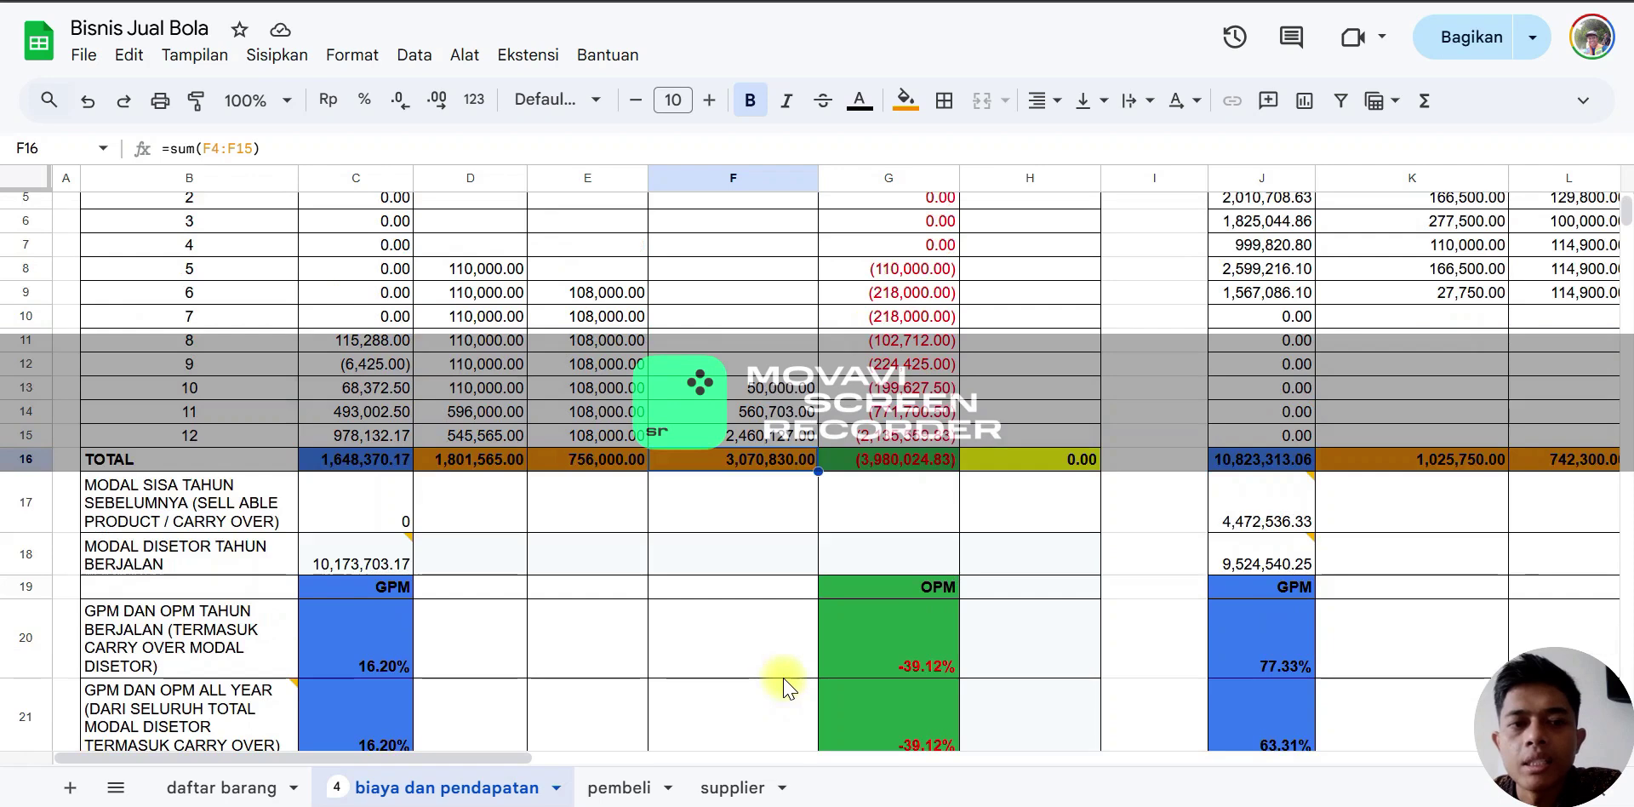
scroll(647, 647, "down", 3)
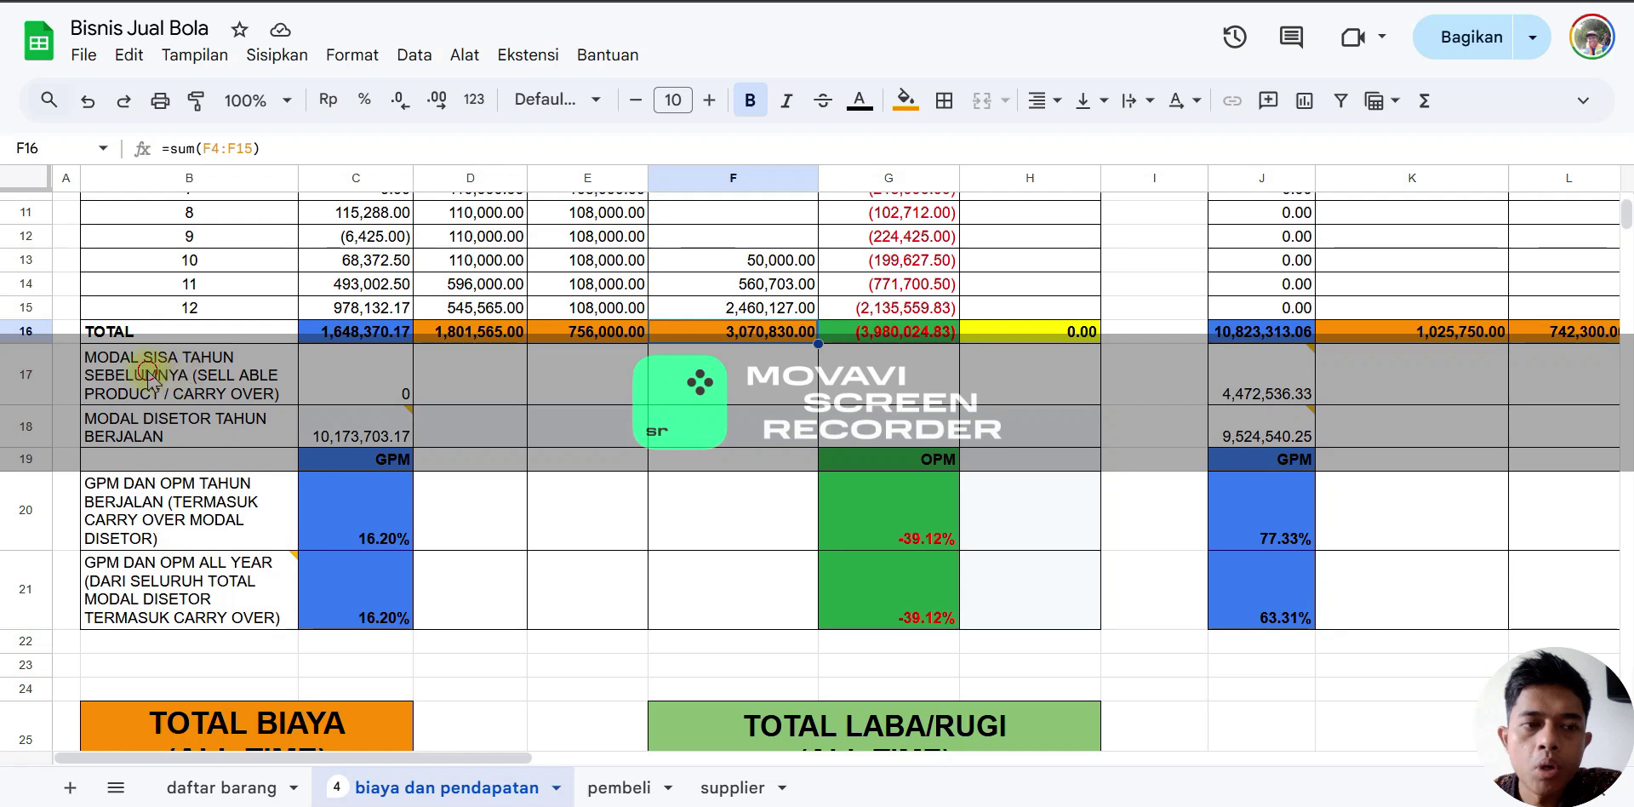
left_click(183, 384)
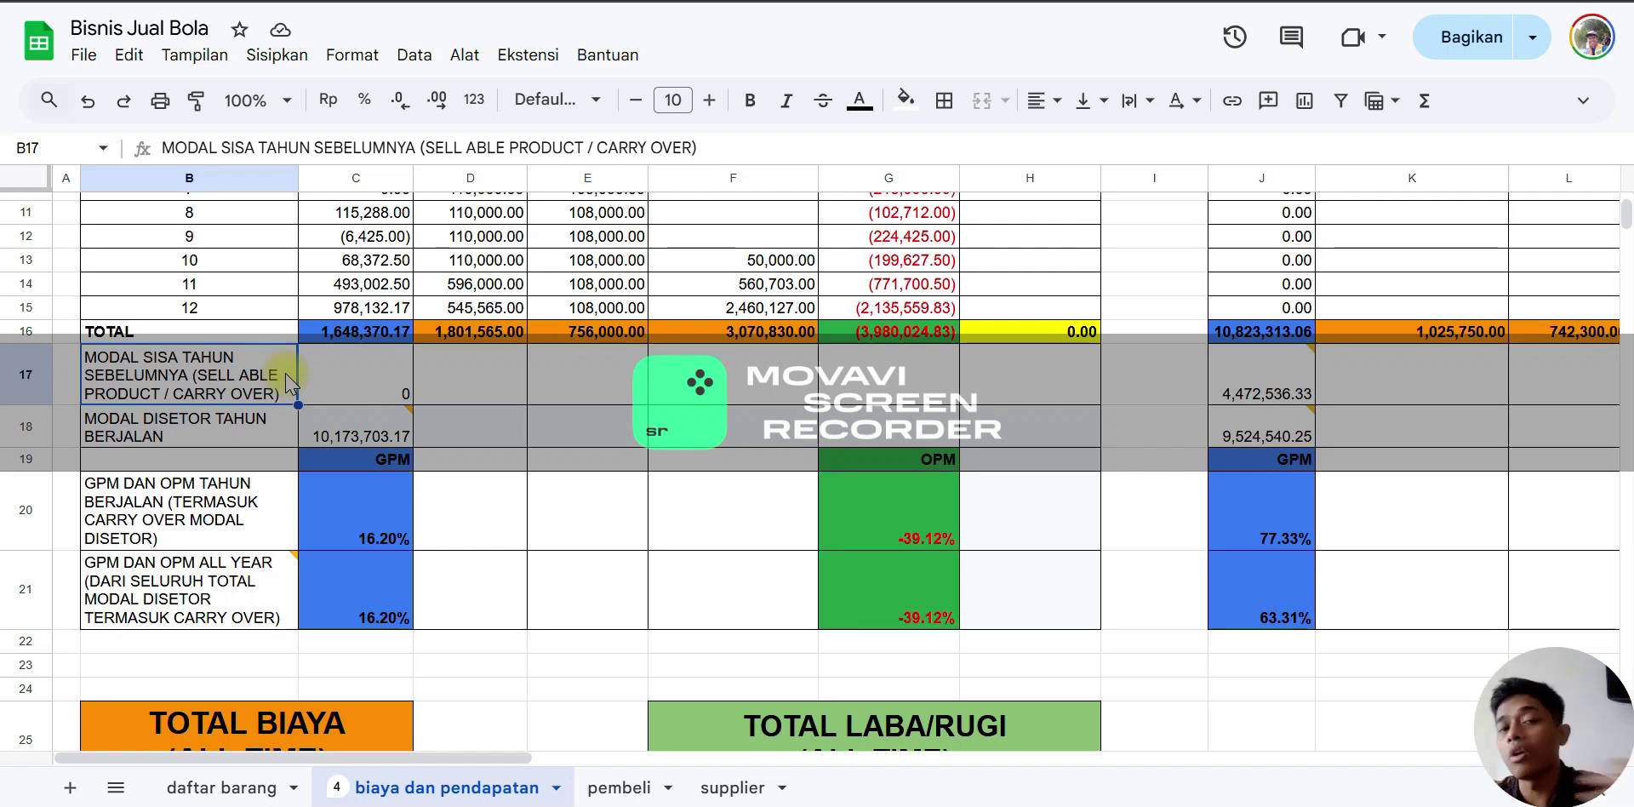
left_click(366, 371)
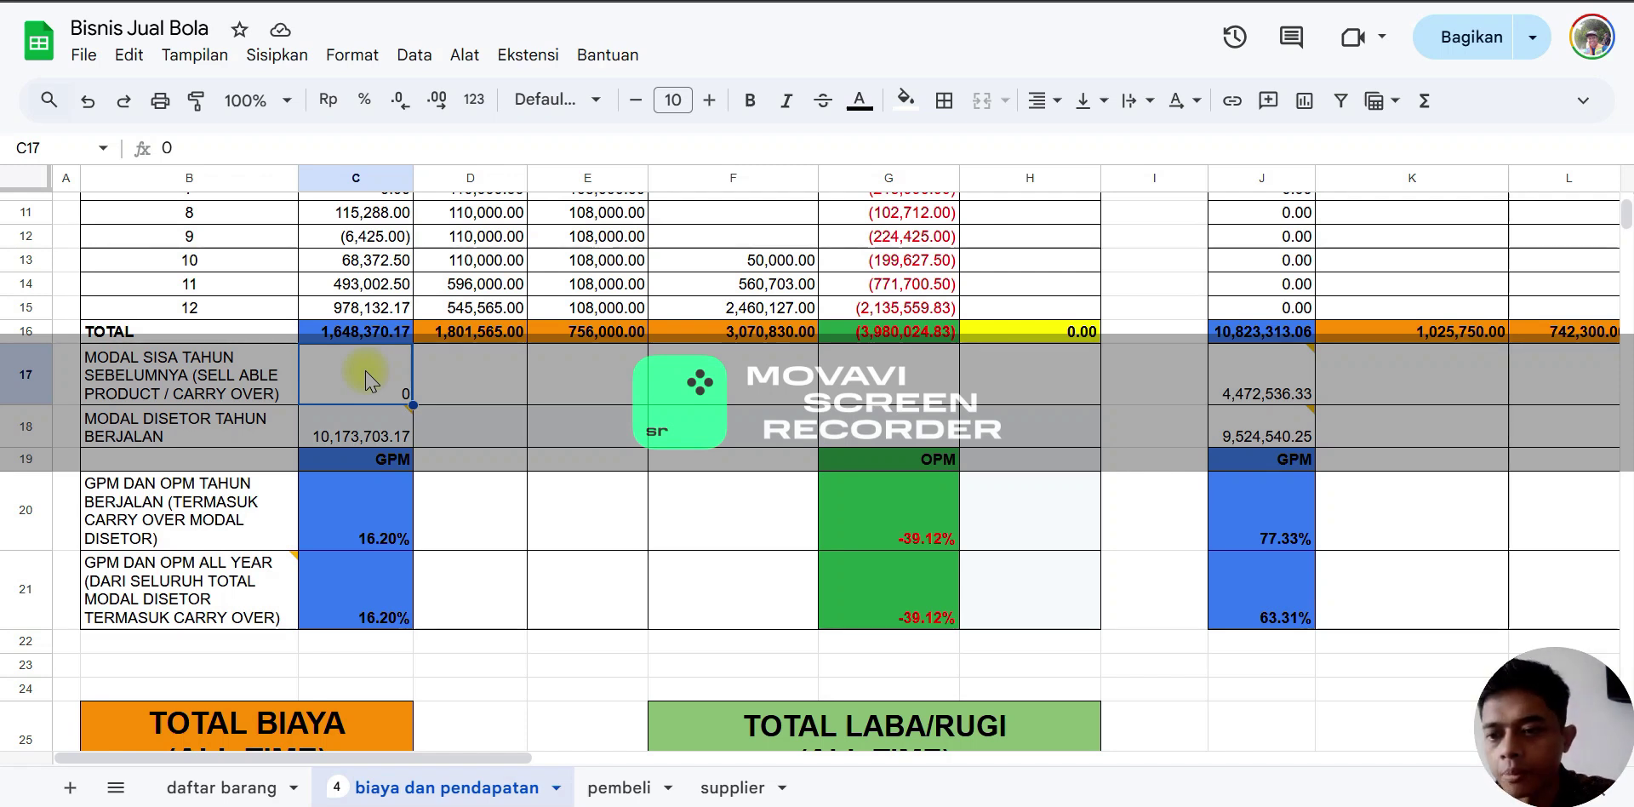
left_click(158, 435)
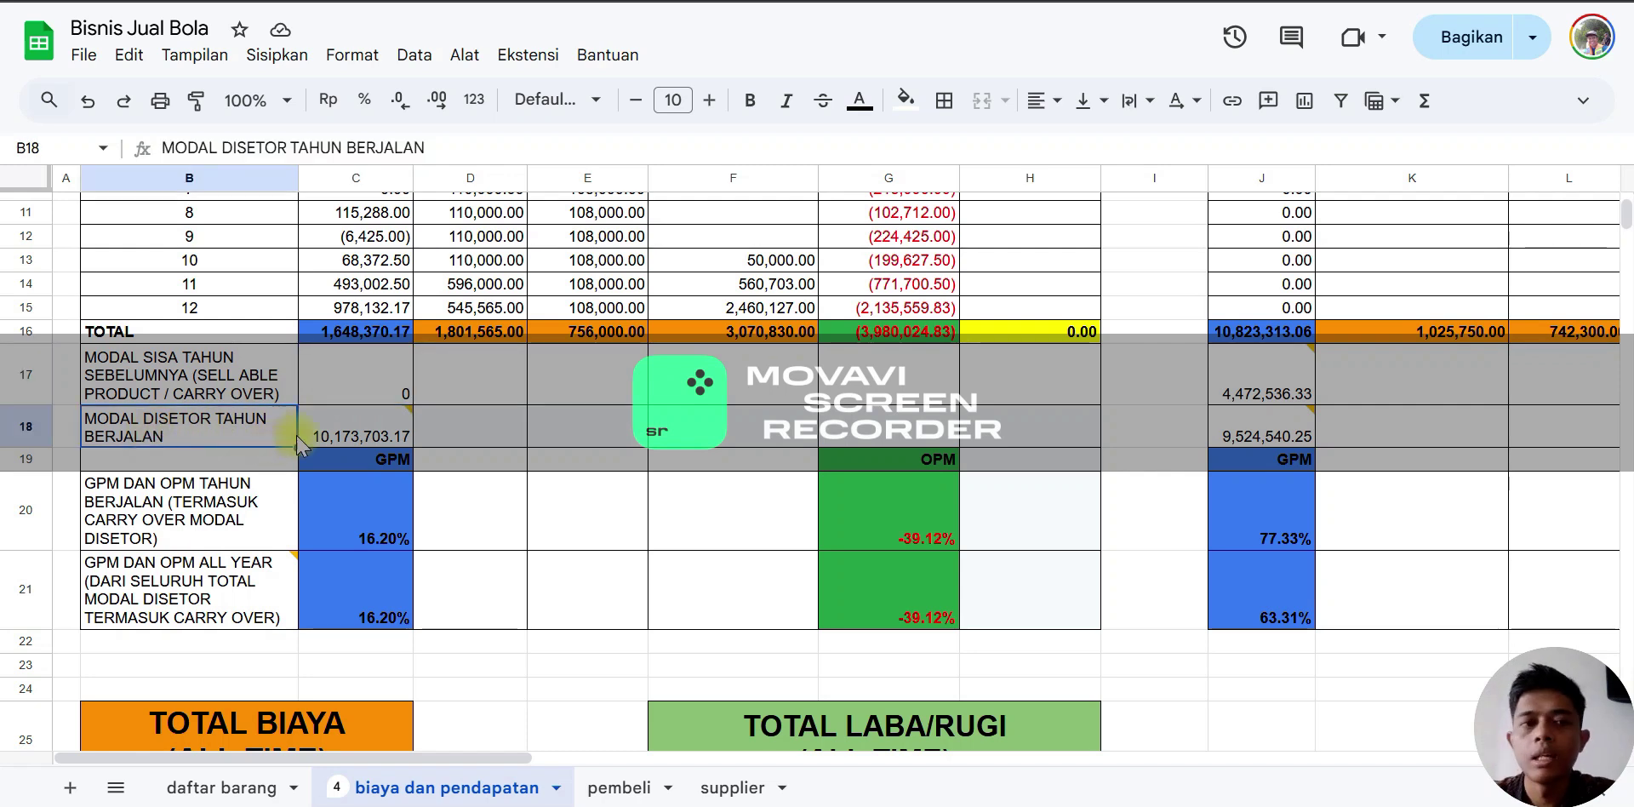
mouse_move(321, 438)
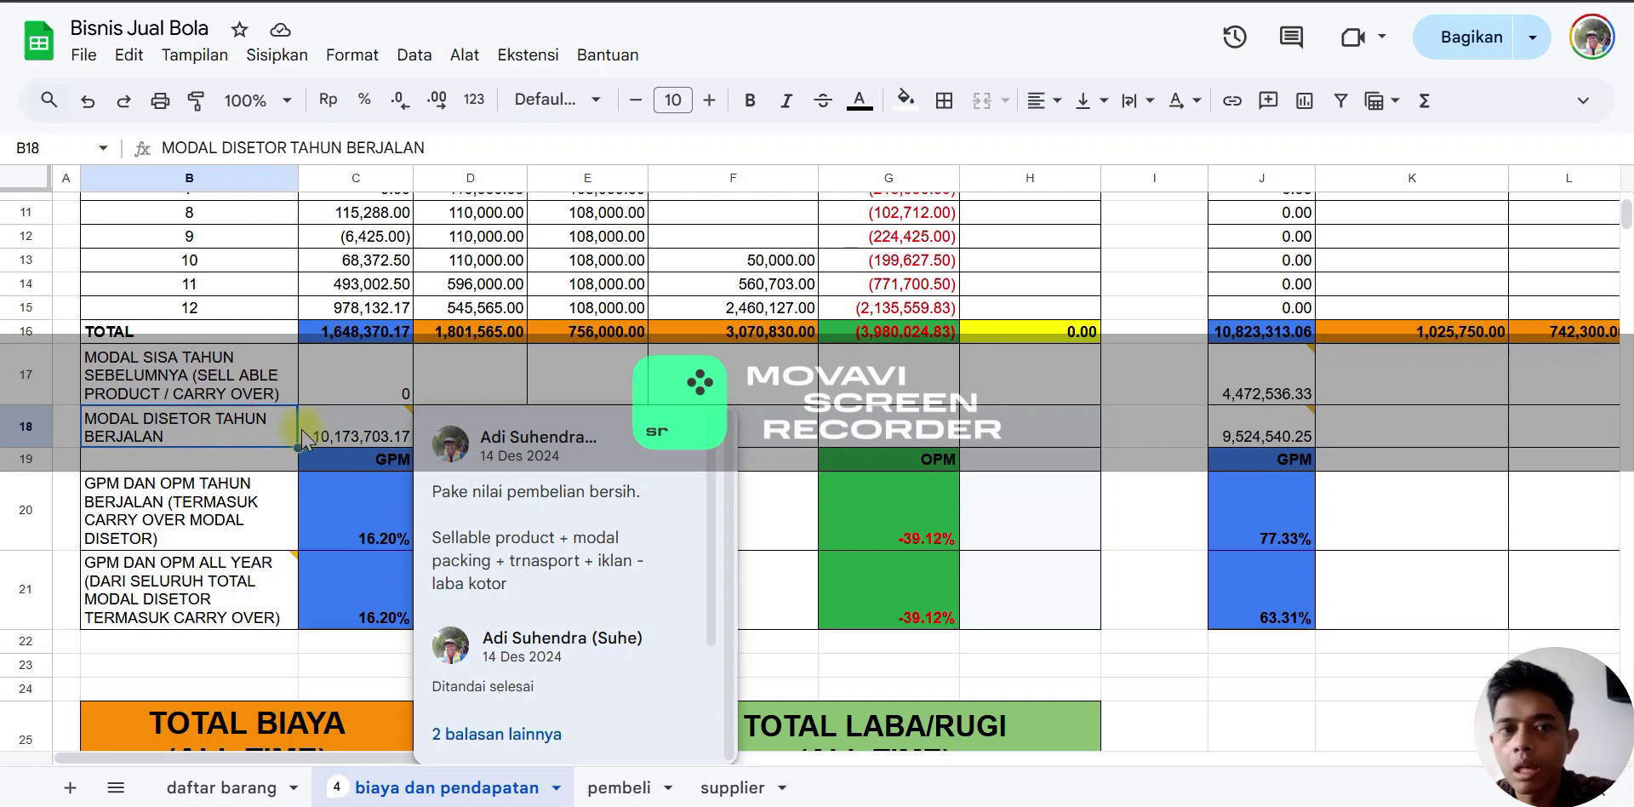
left_click_drag(470, 331, 749, 332)
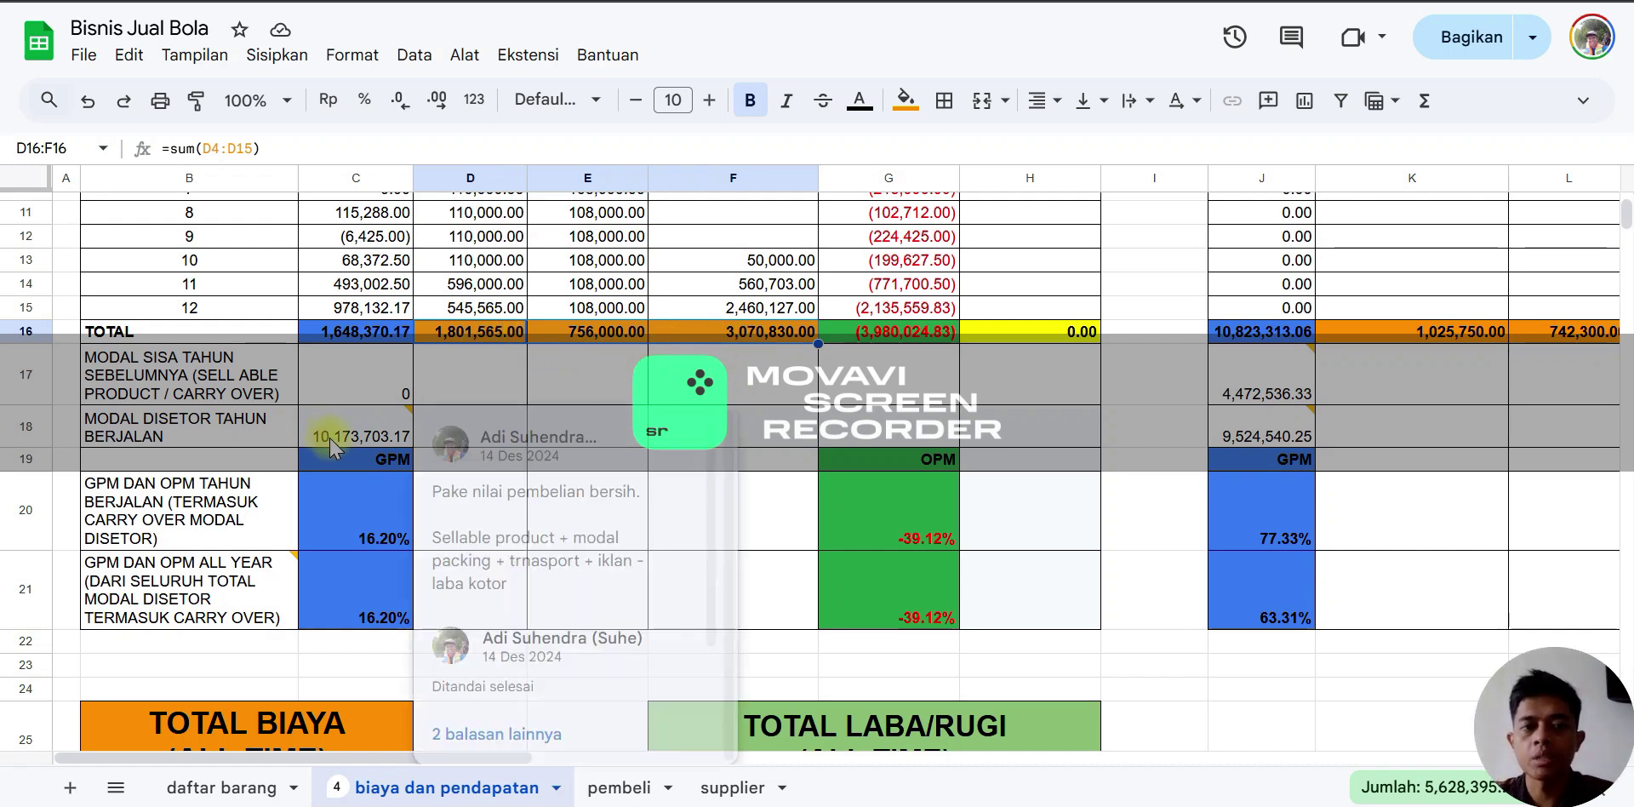
Compare 2024's MODAL DISETOR TAHUN BERJALAN formula and comment with the LABA/RUGI KOTOR total and the GPM heading
left_click(356, 429)
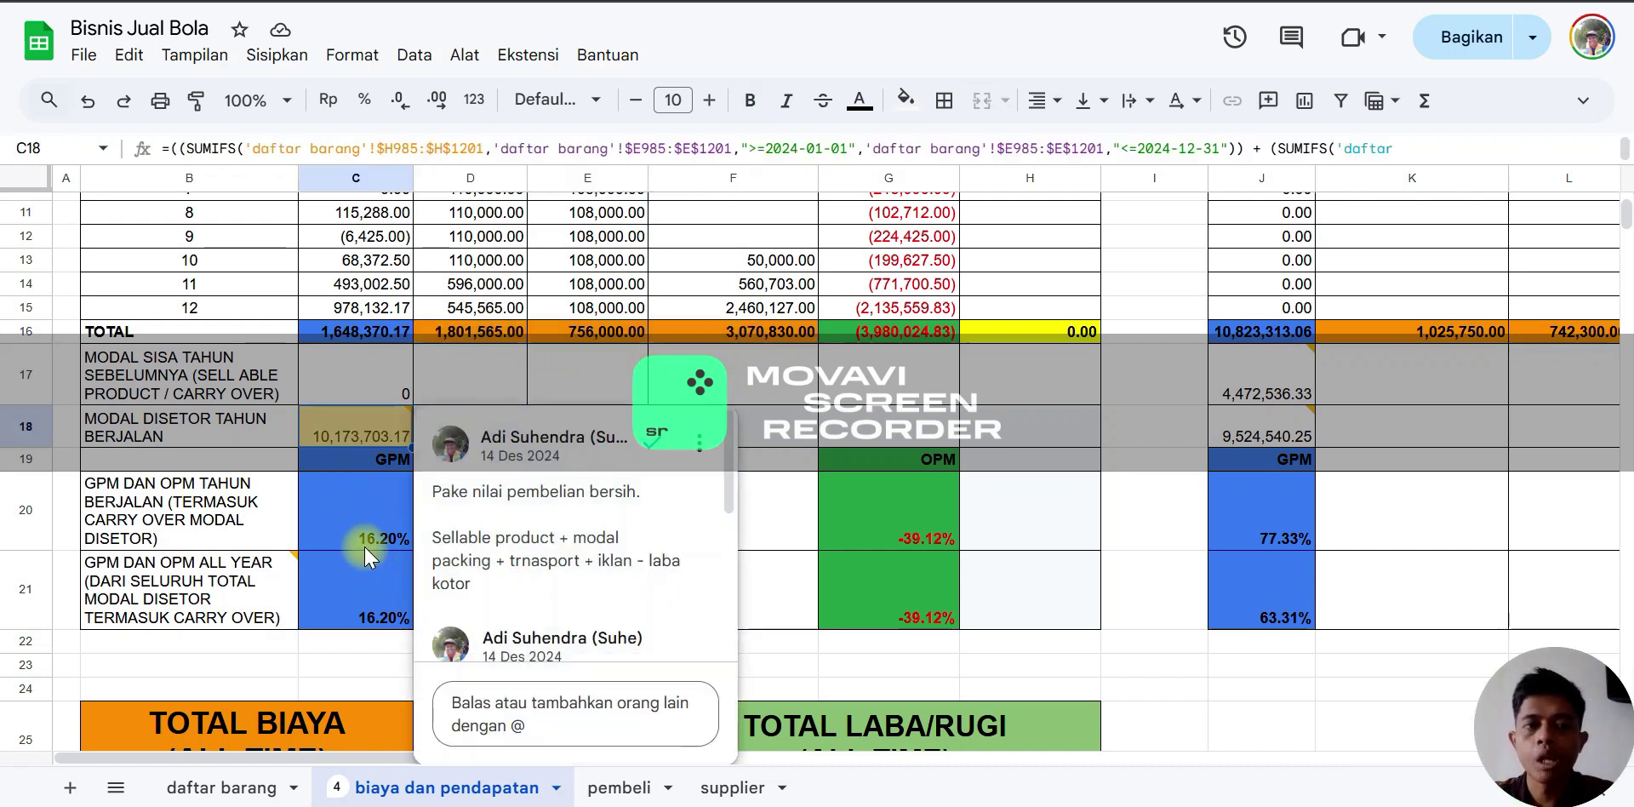
left_click(358, 465)
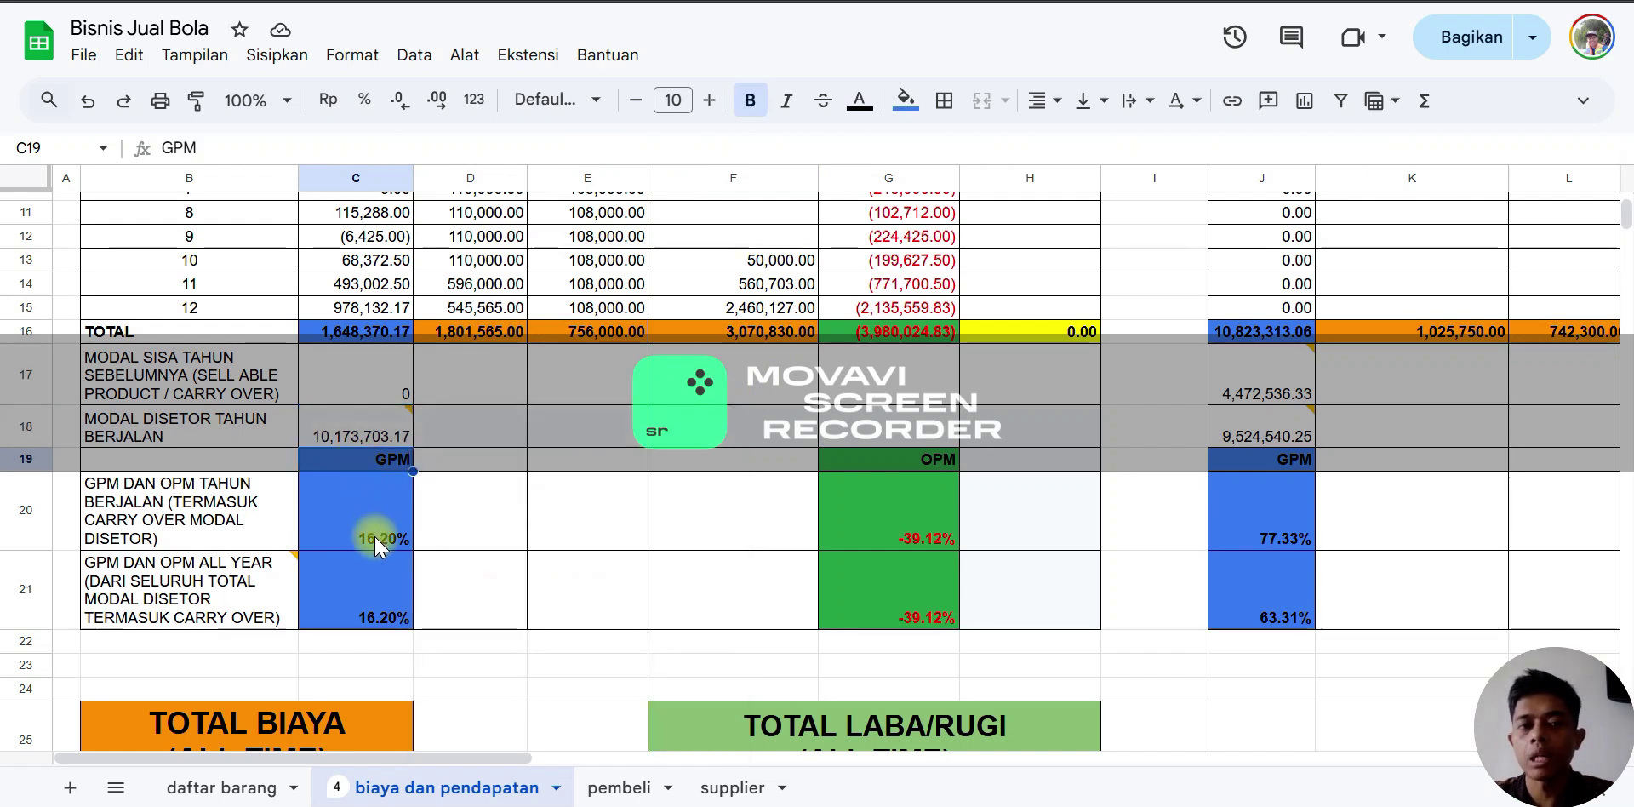
left_click(362, 340)
left_click(363, 437)
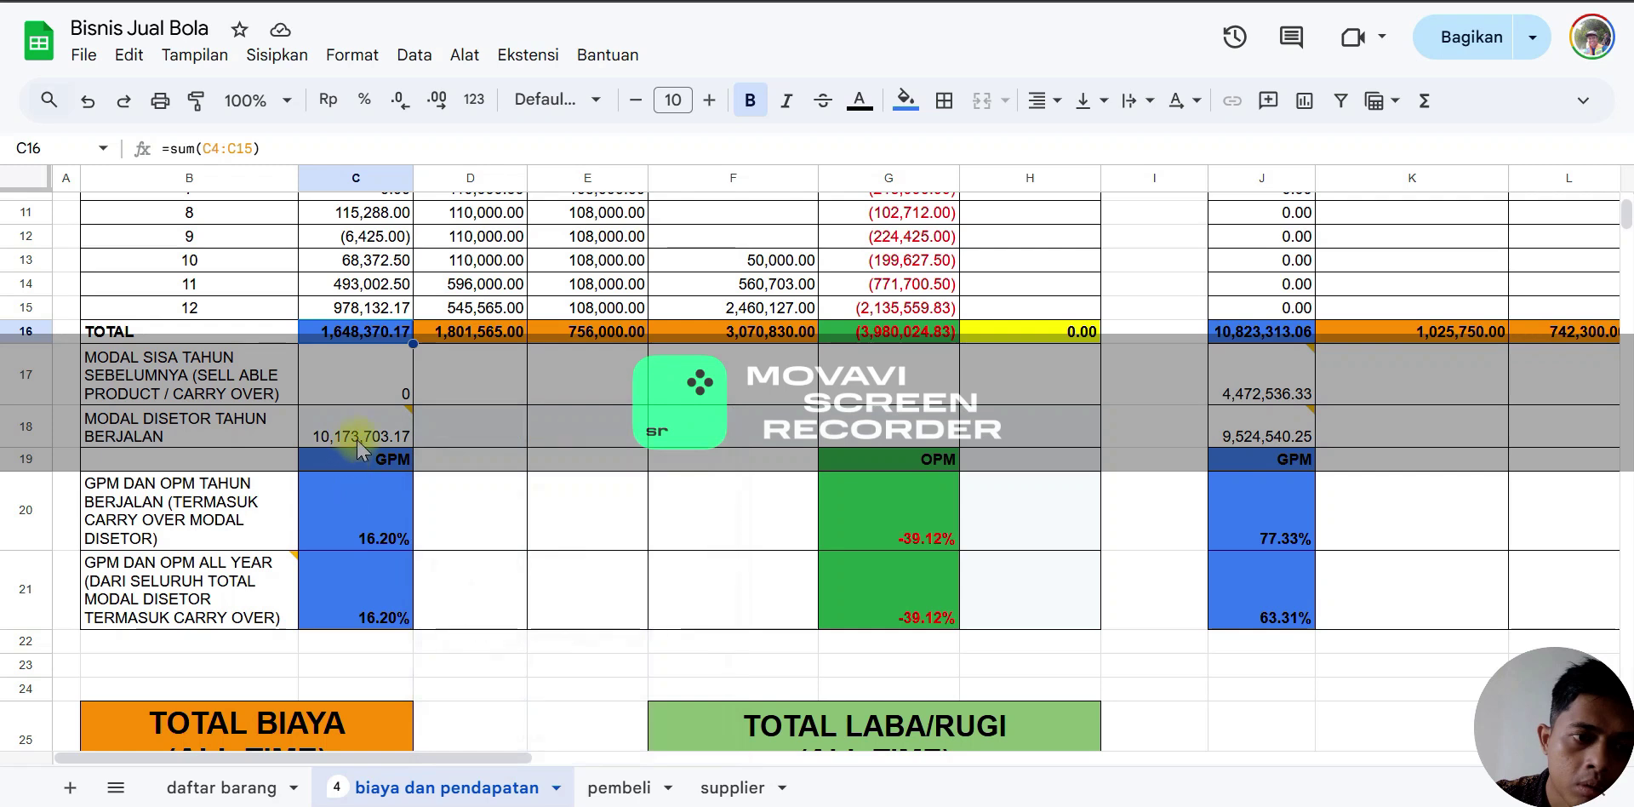
left_click(364, 434)
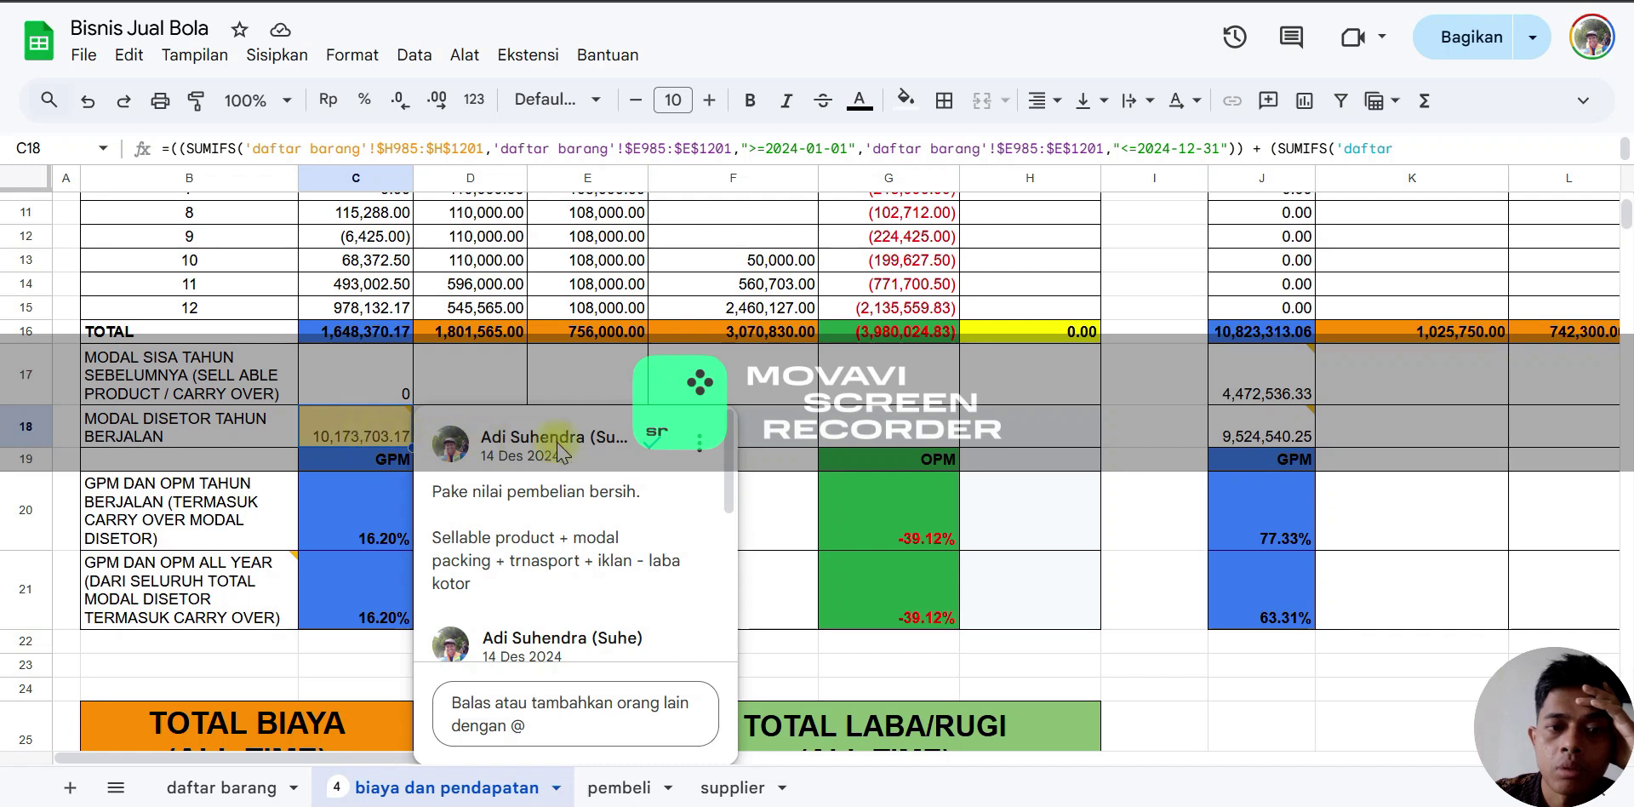
left_click(466, 385)
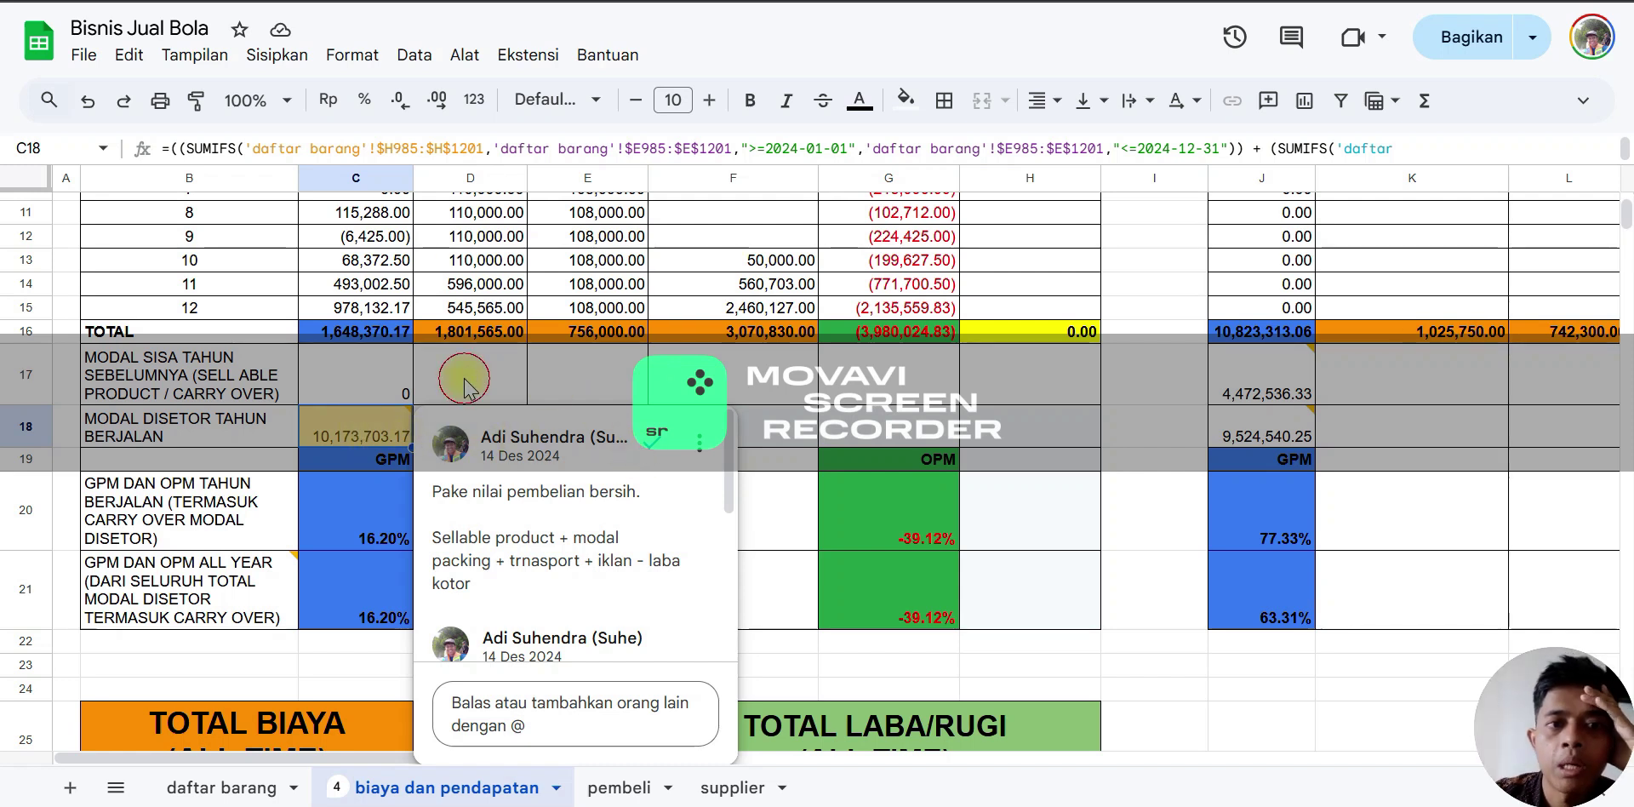
Inspect the 2024 LABA/RUGI KOTOR total and both GPM formulas, reading the comment on the all-year GPM and OPM row
left_click(353, 338)
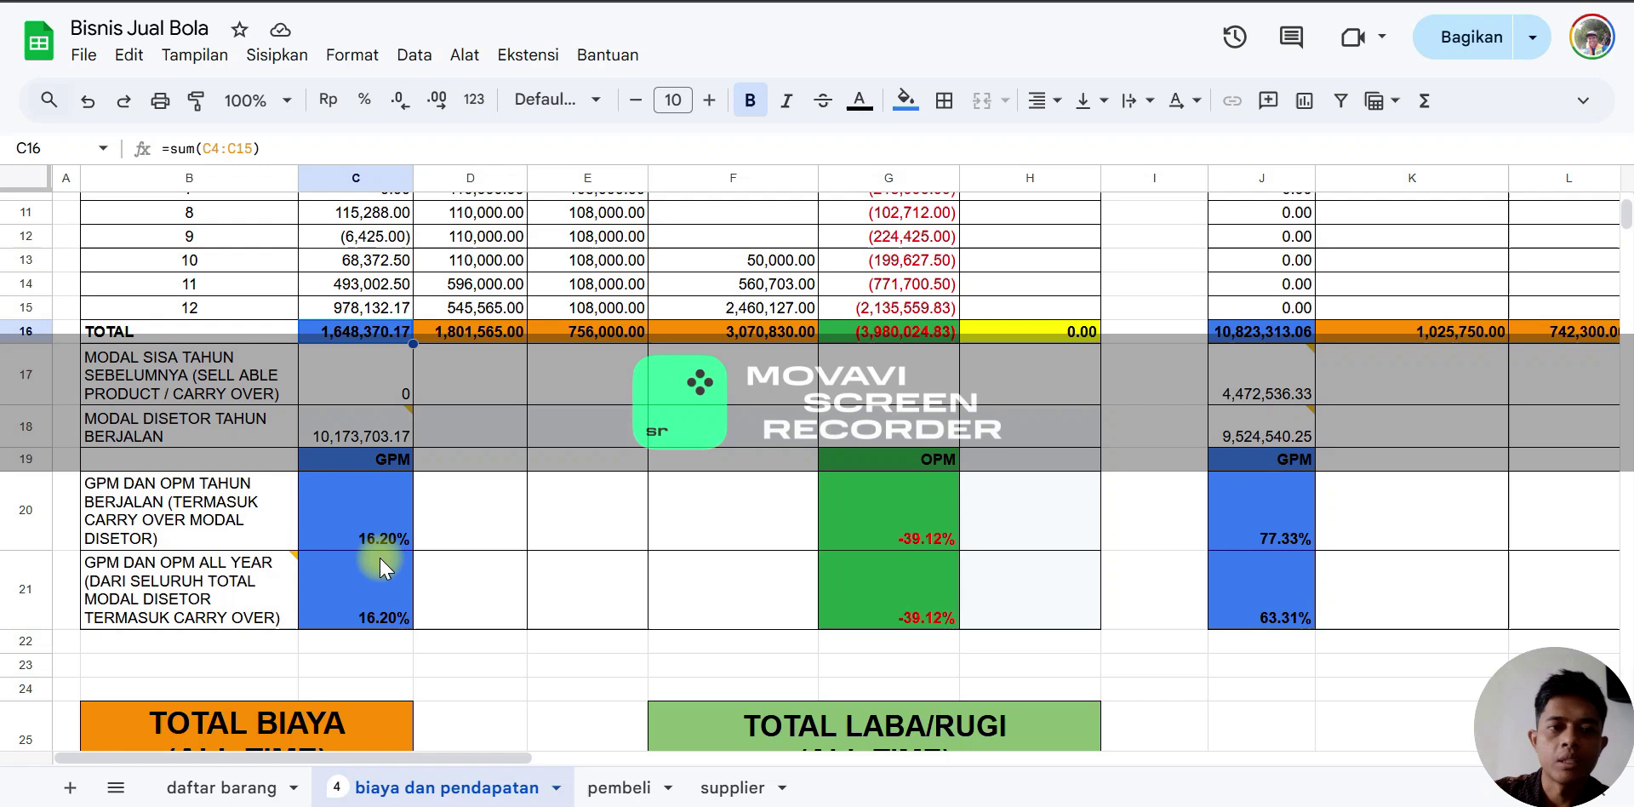
left_click(368, 600)
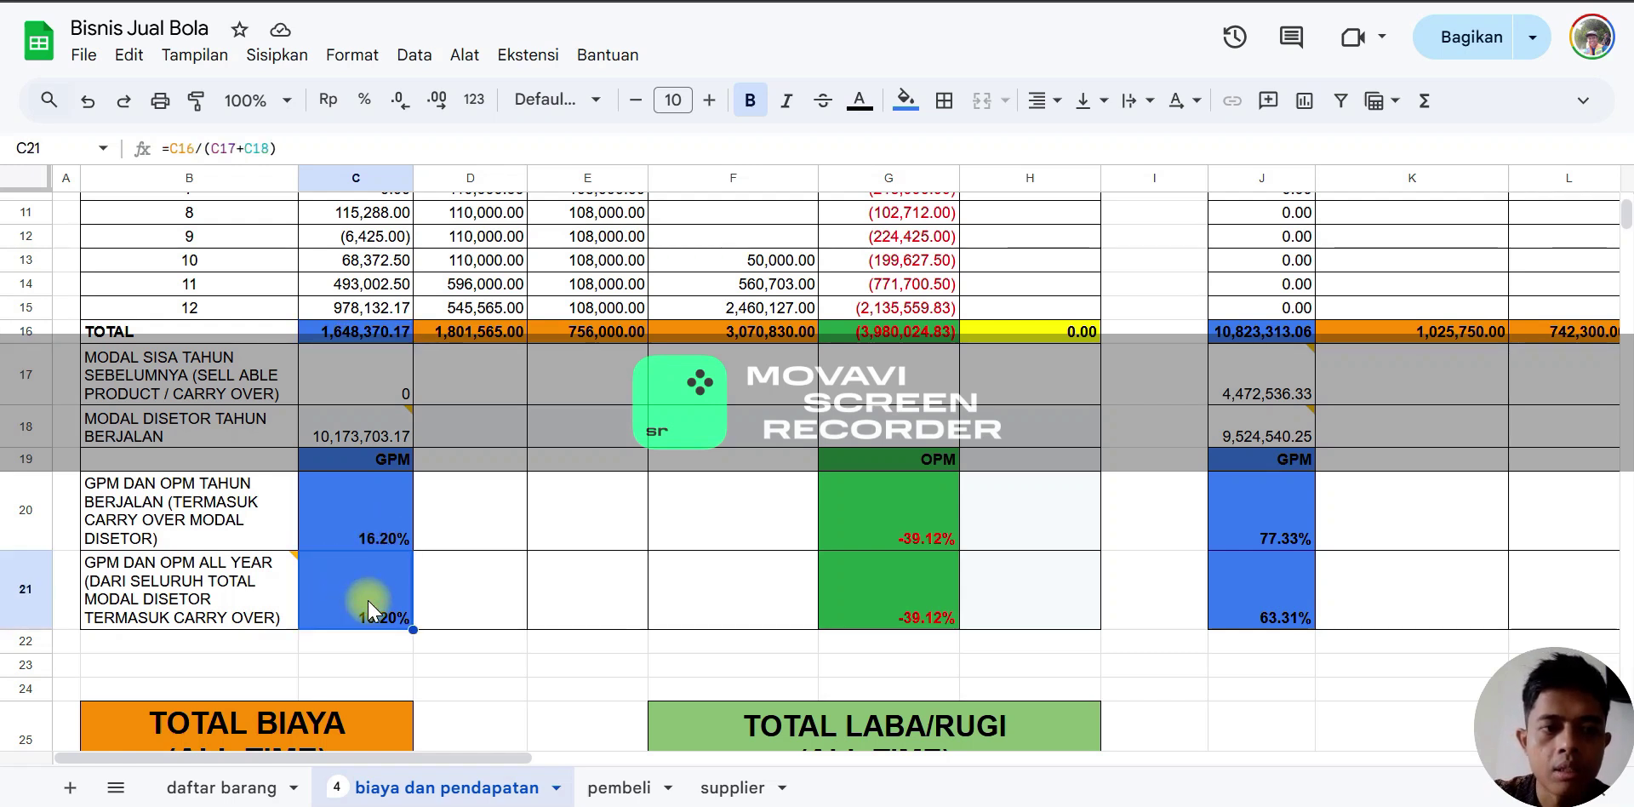
mouse_move(281, 600)
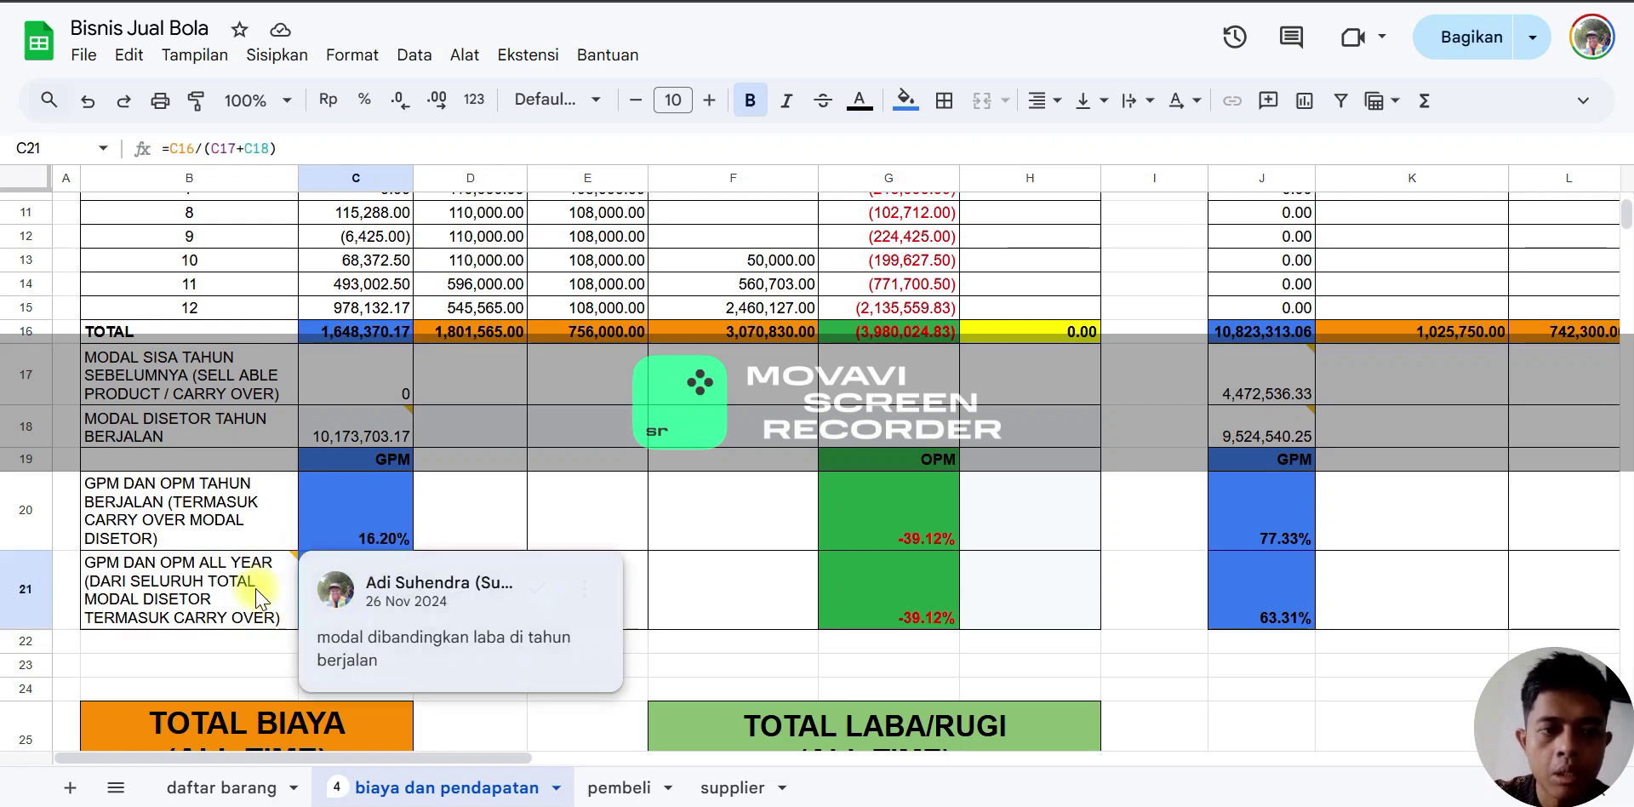
left_click(360, 501)
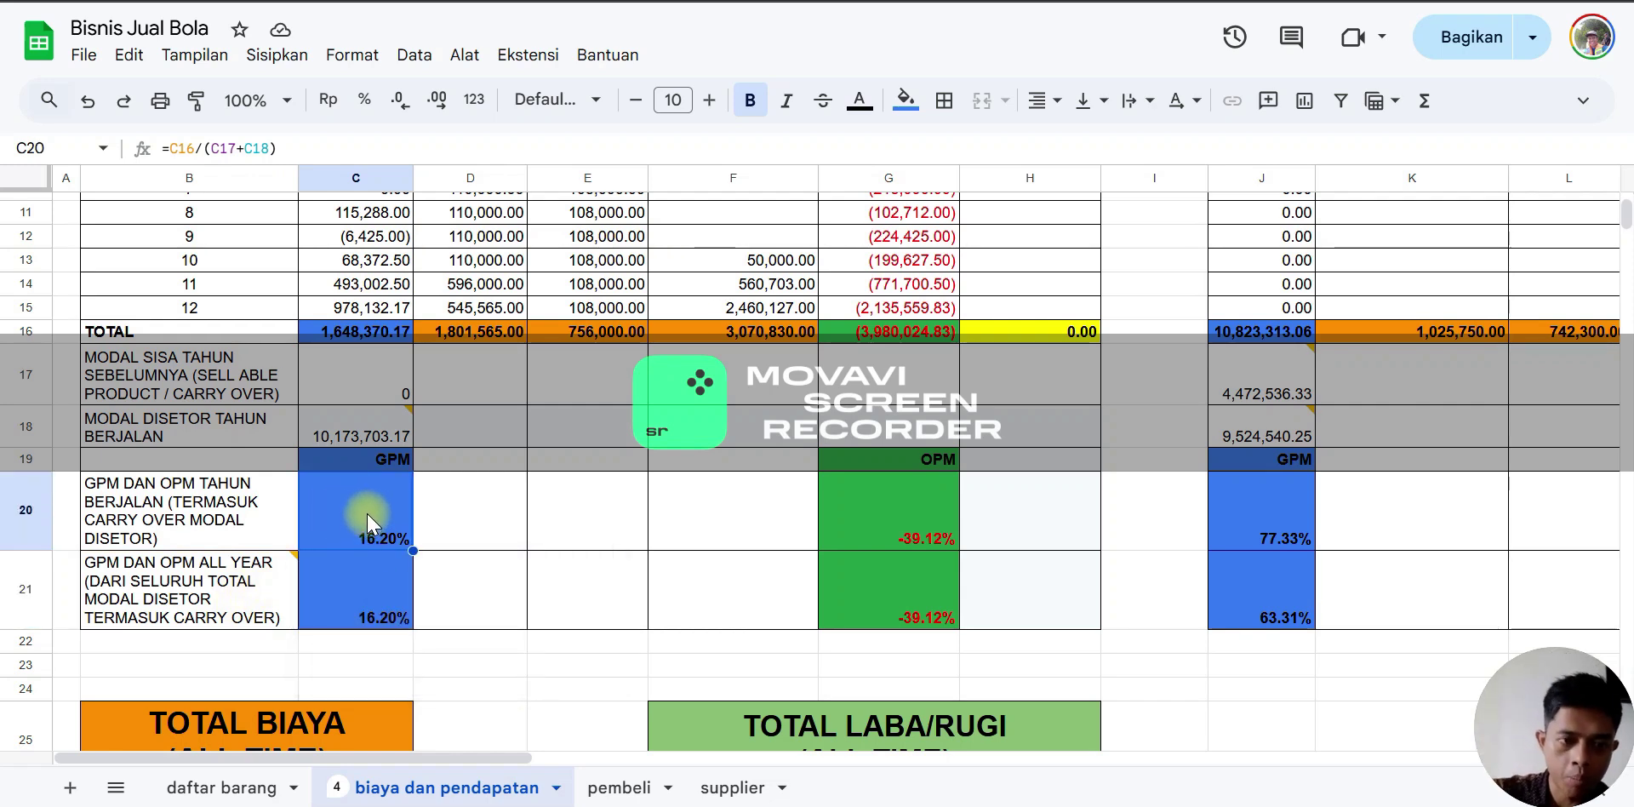
left_click(360, 587)
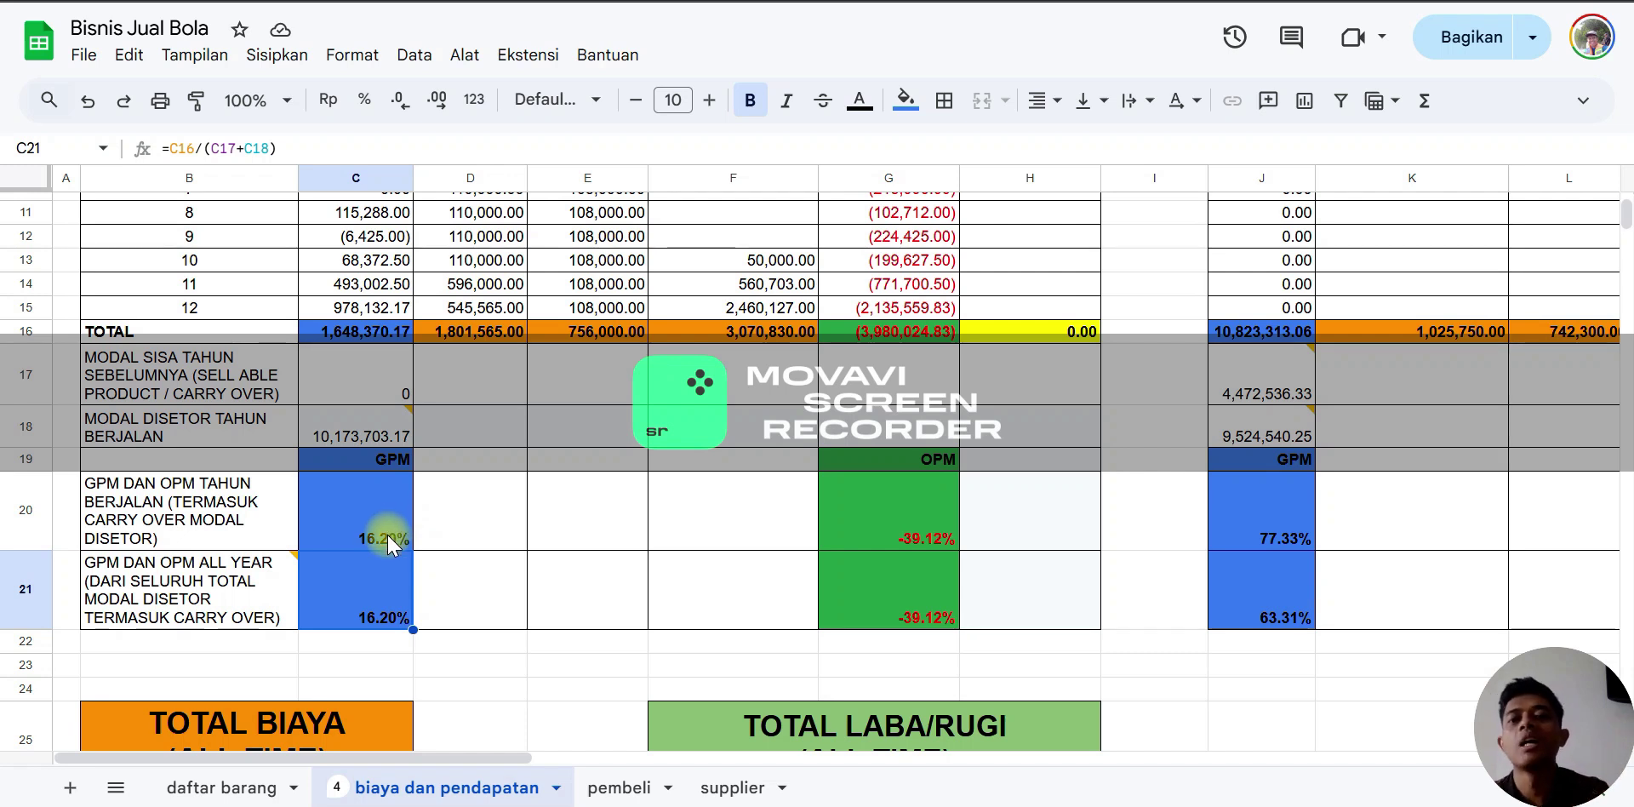
Examine the 2024 OPM formula for the current year together with its paid-in capital and LABA/RUGI OPERASI total
left_click(926, 464)
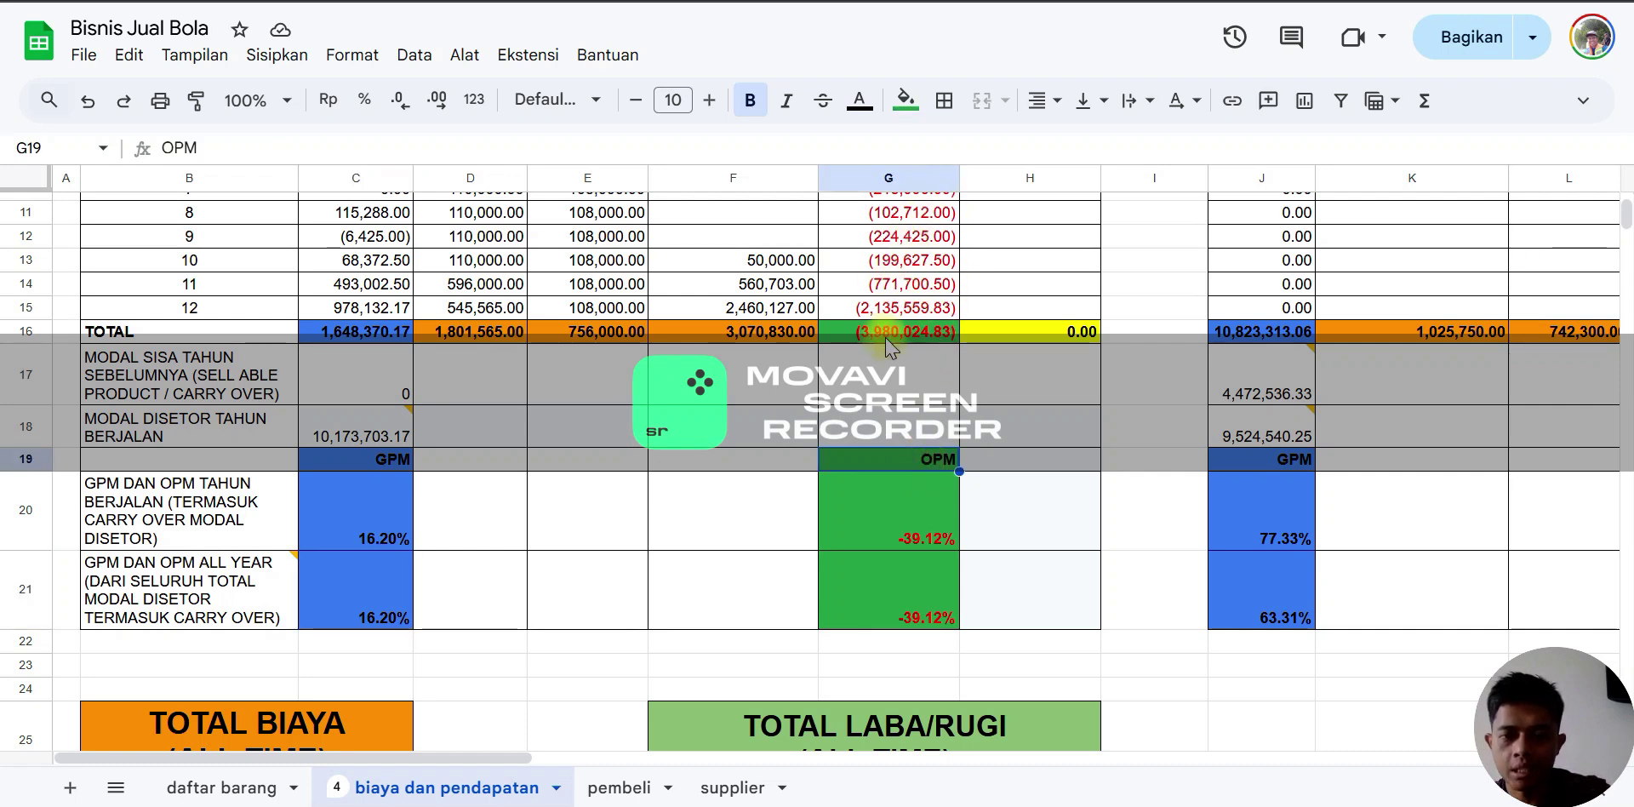
left_click(925, 529)
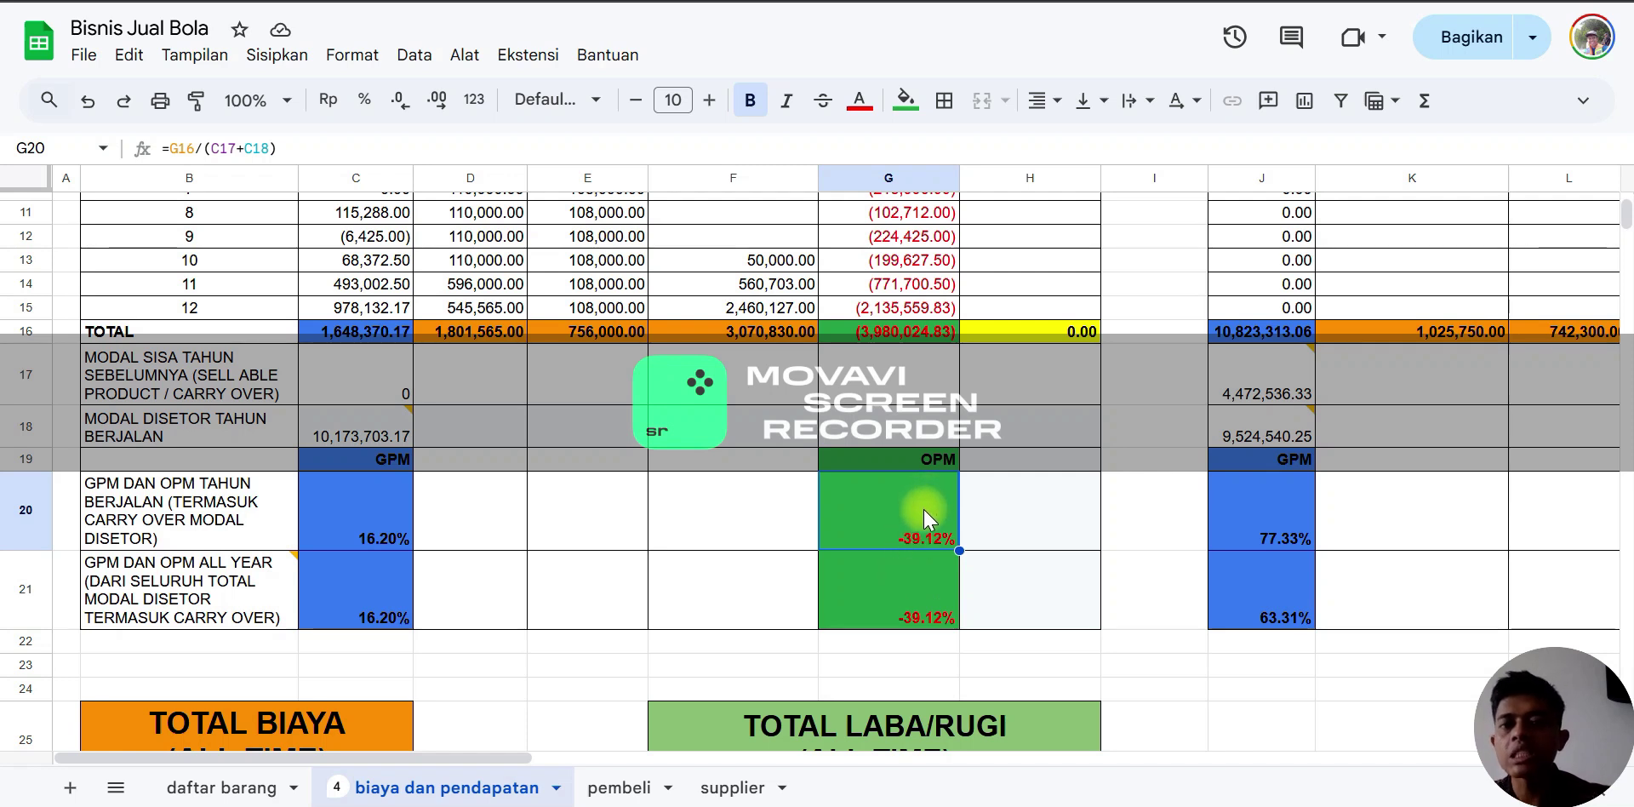
left_click(349, 443)
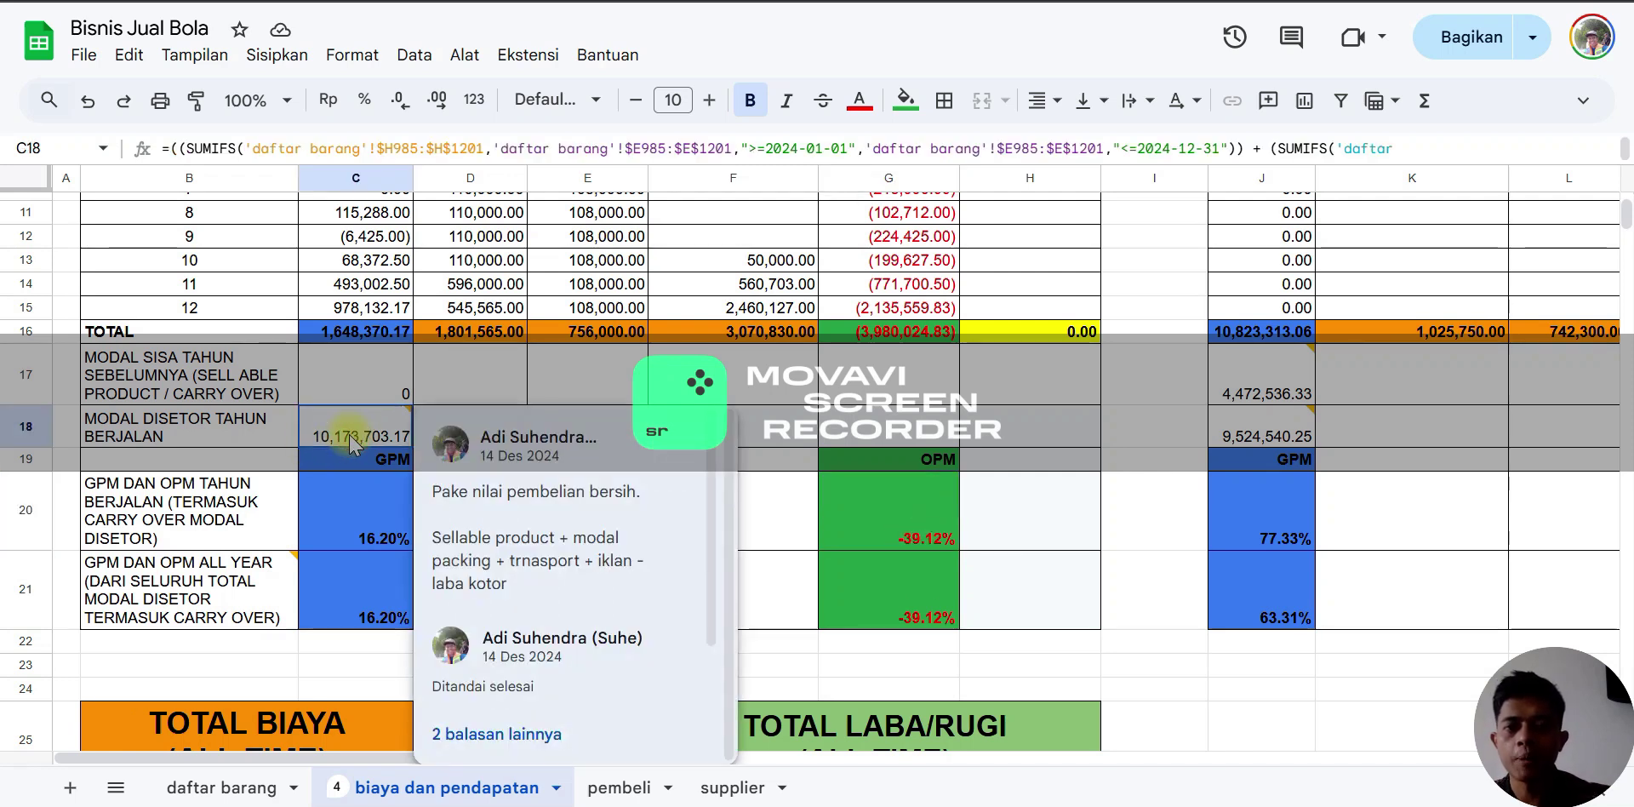
left_click(883, 339)
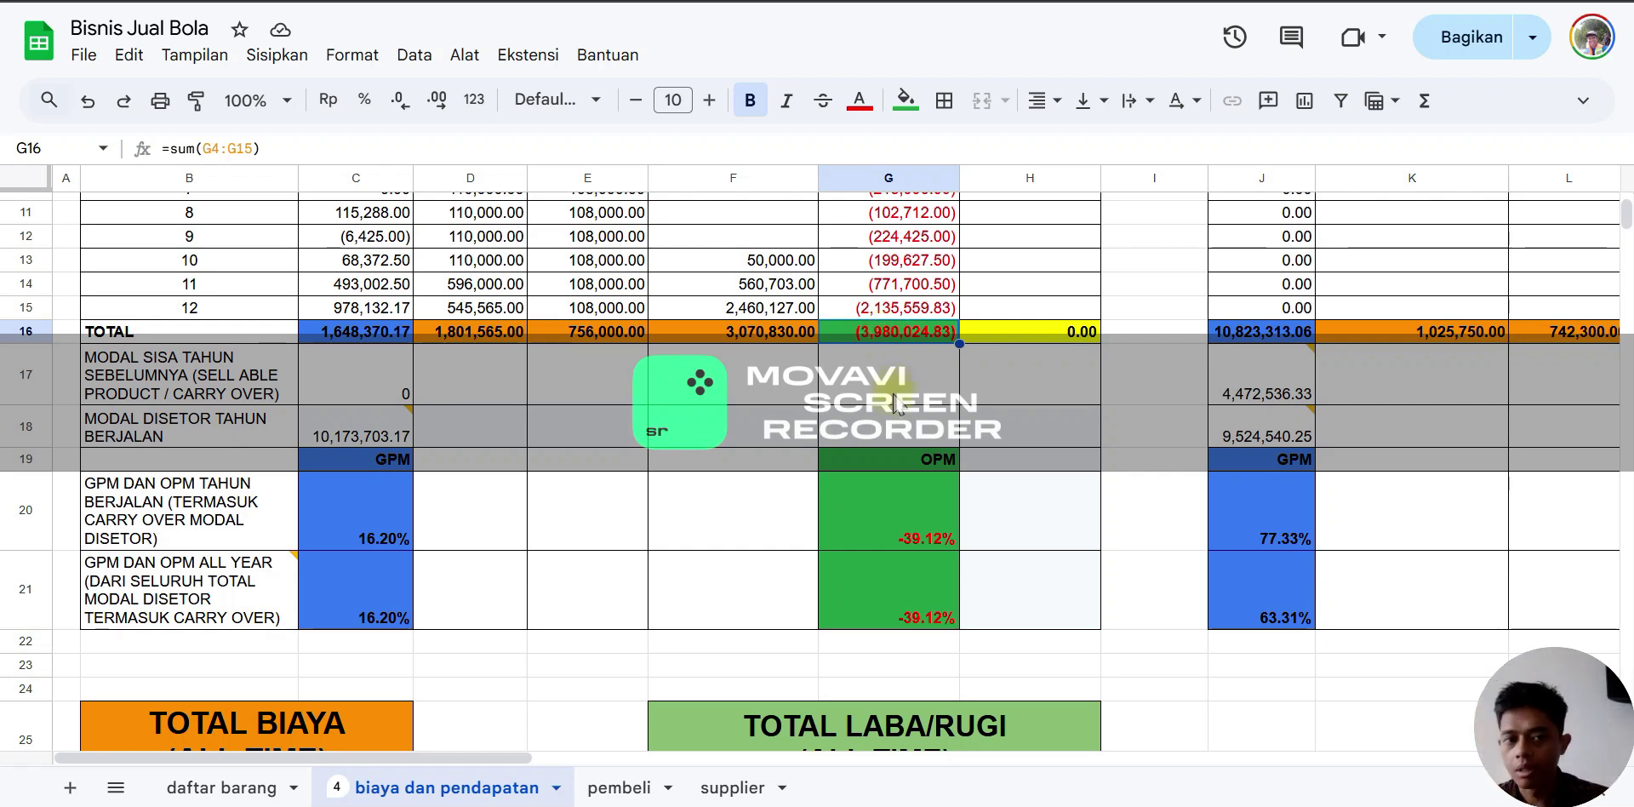
View the 2025 costs and income block and inspect the LABA/RUGI KOTOR formula for month 1
scroll(1013, 498, "up", 3)
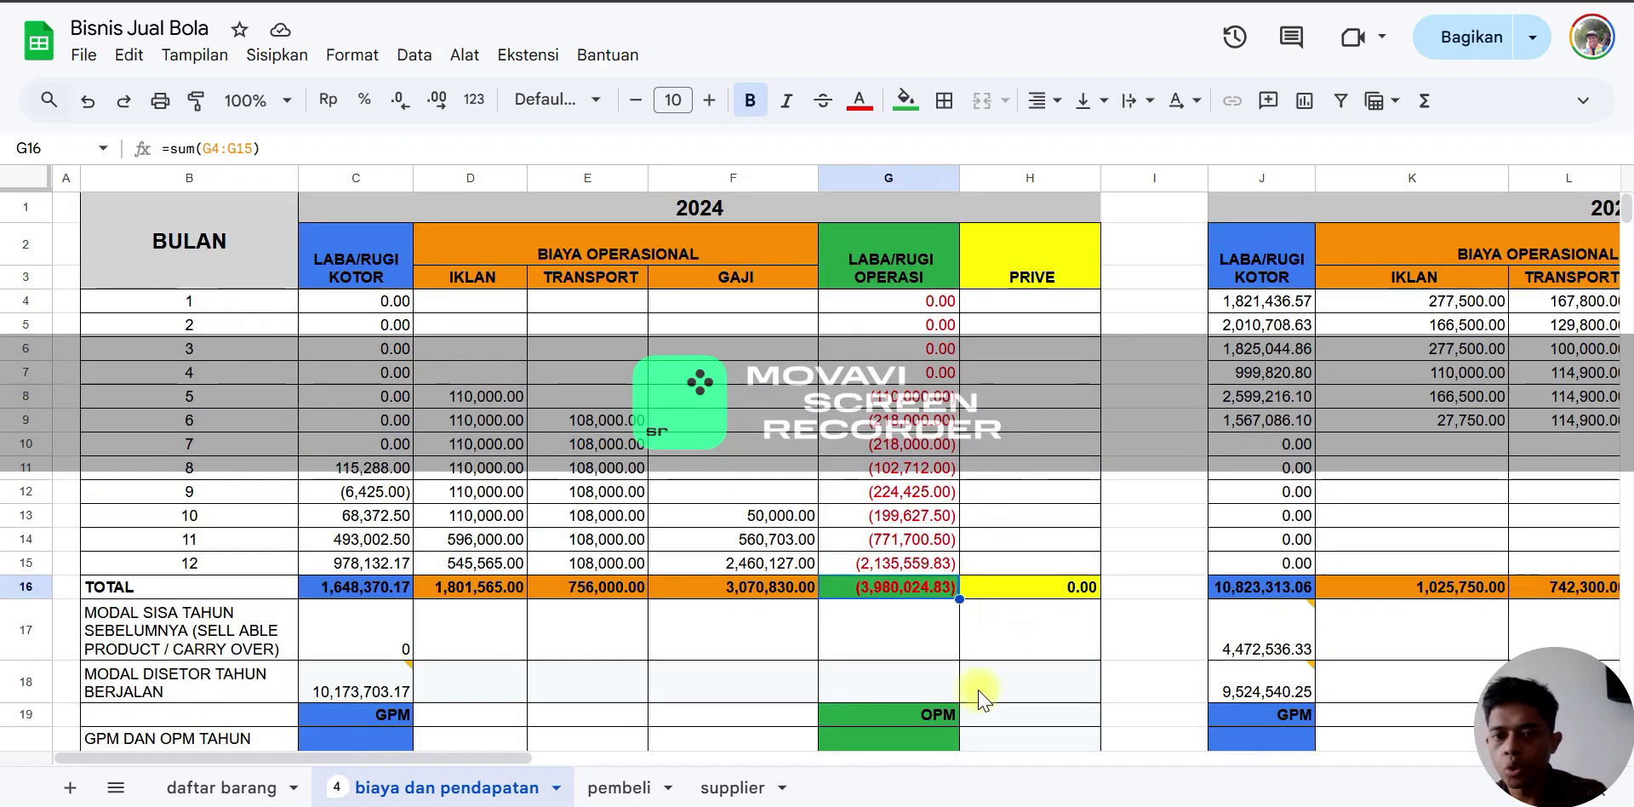
left_click_drag(460, 759, 703, 770)
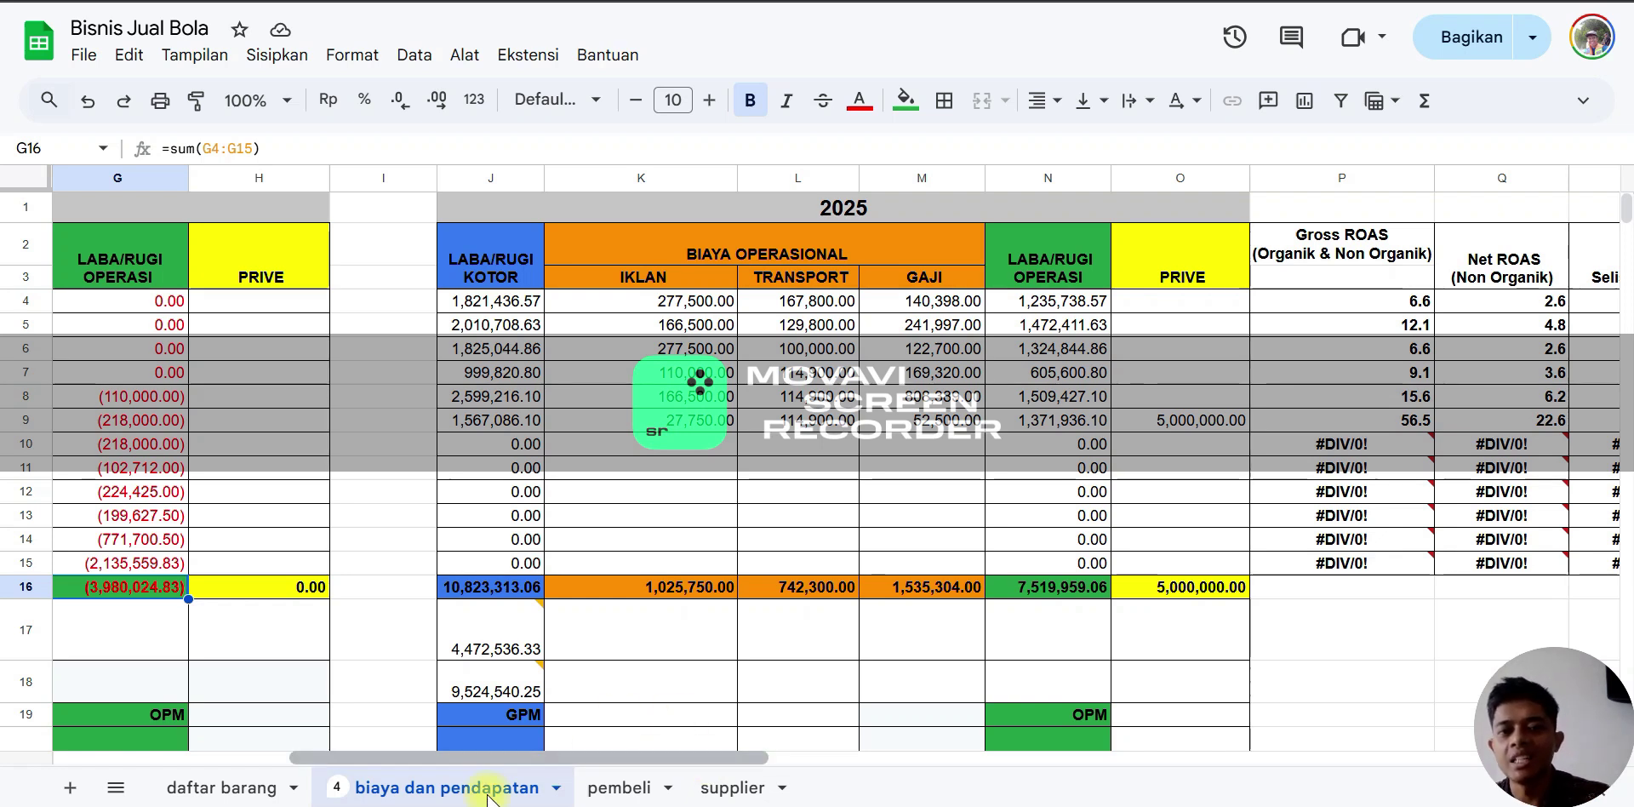
left_click(460, 306)
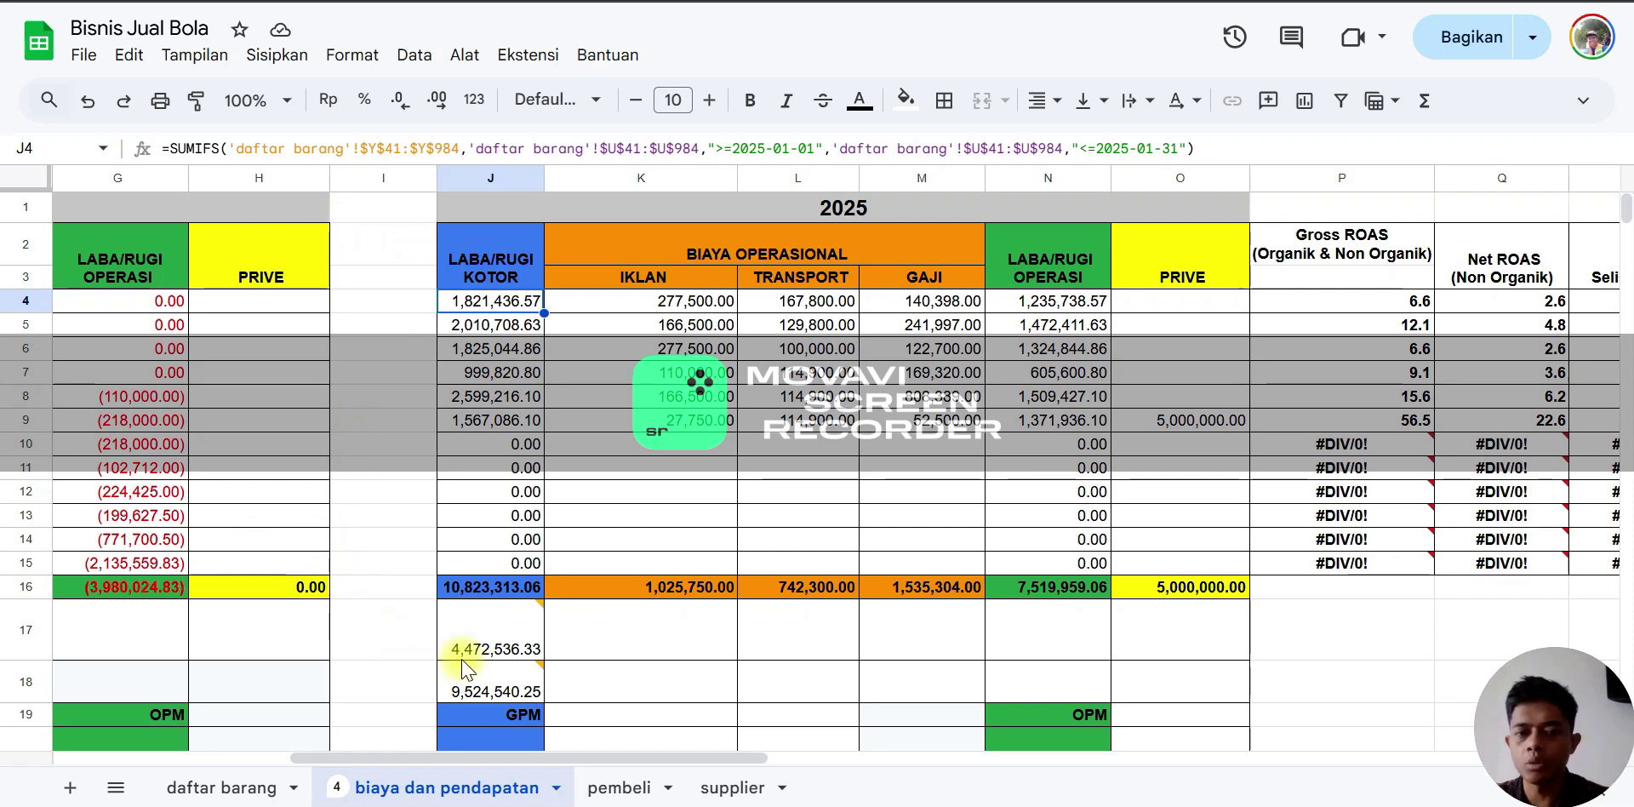
Review the 2024 GAJI and PRIVE headings, and inspect the 2025 PRIVE entry for month 6
scroll(510, 740, "left", 3)
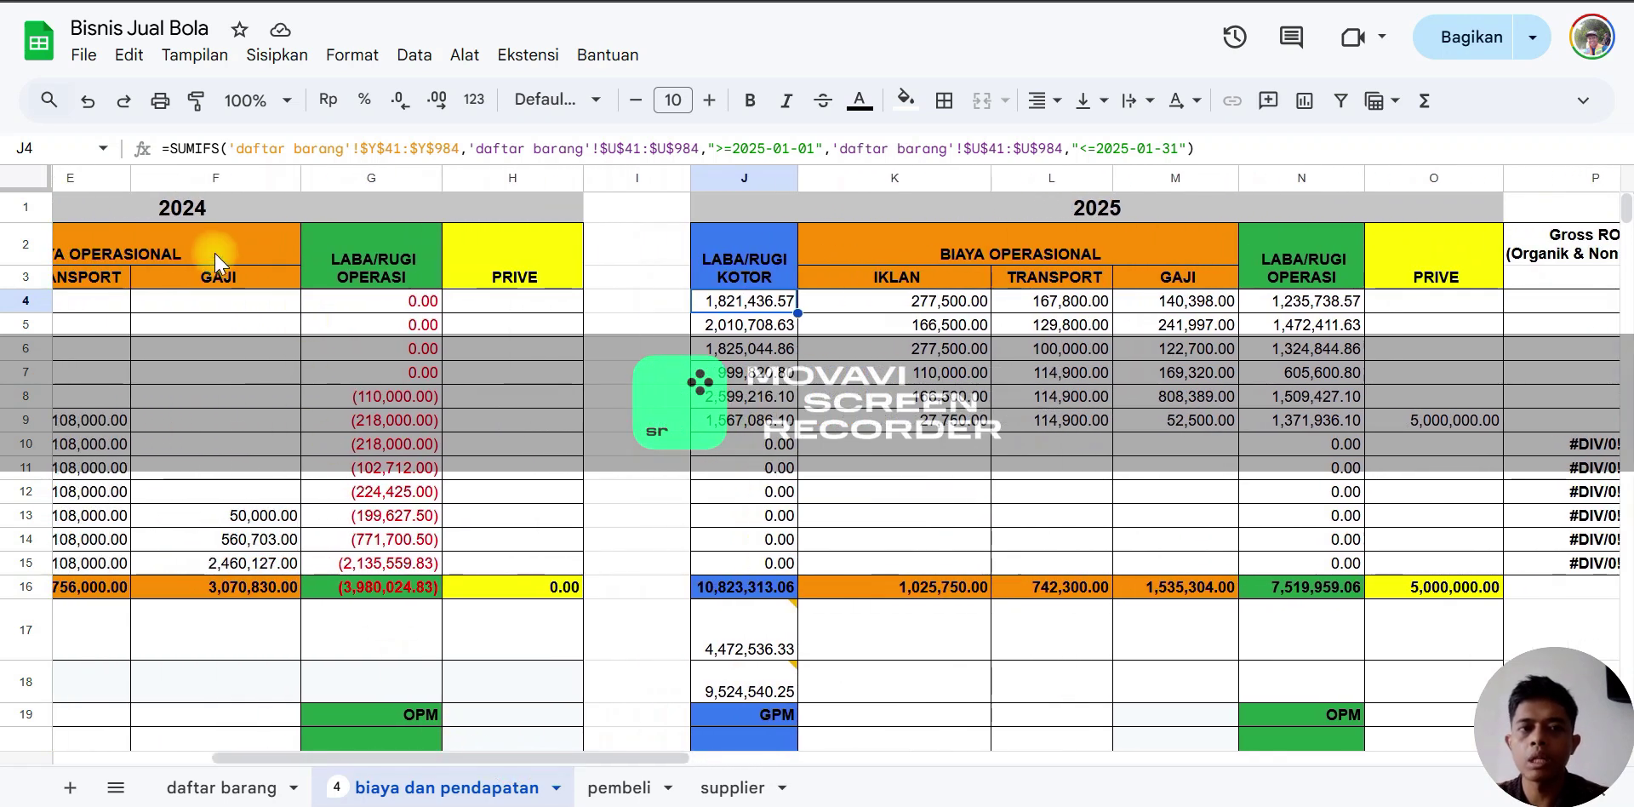
left_click(235, 284)
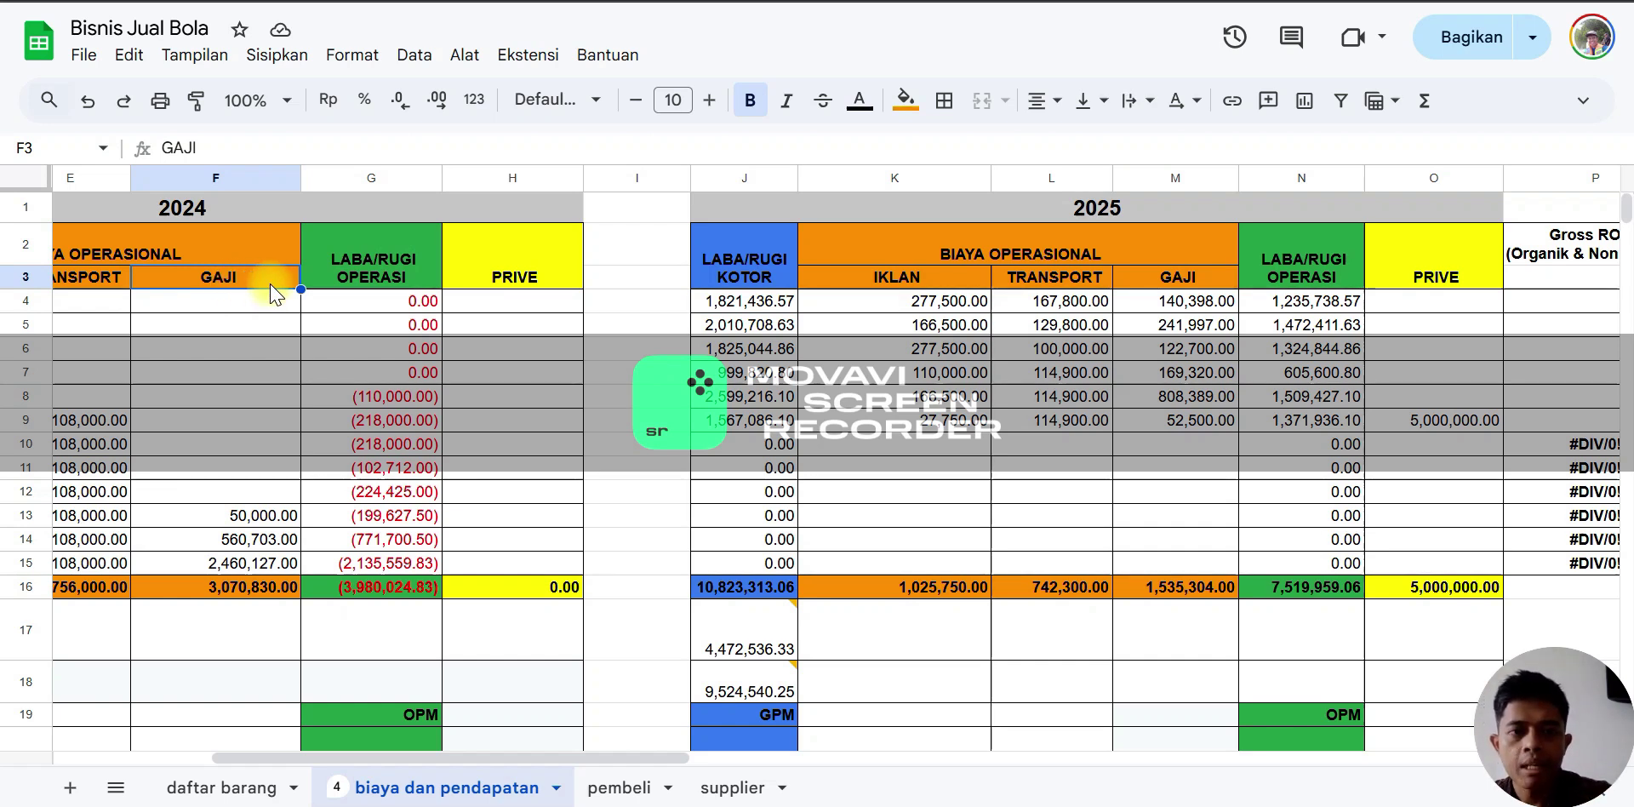
left_click(508, 281)
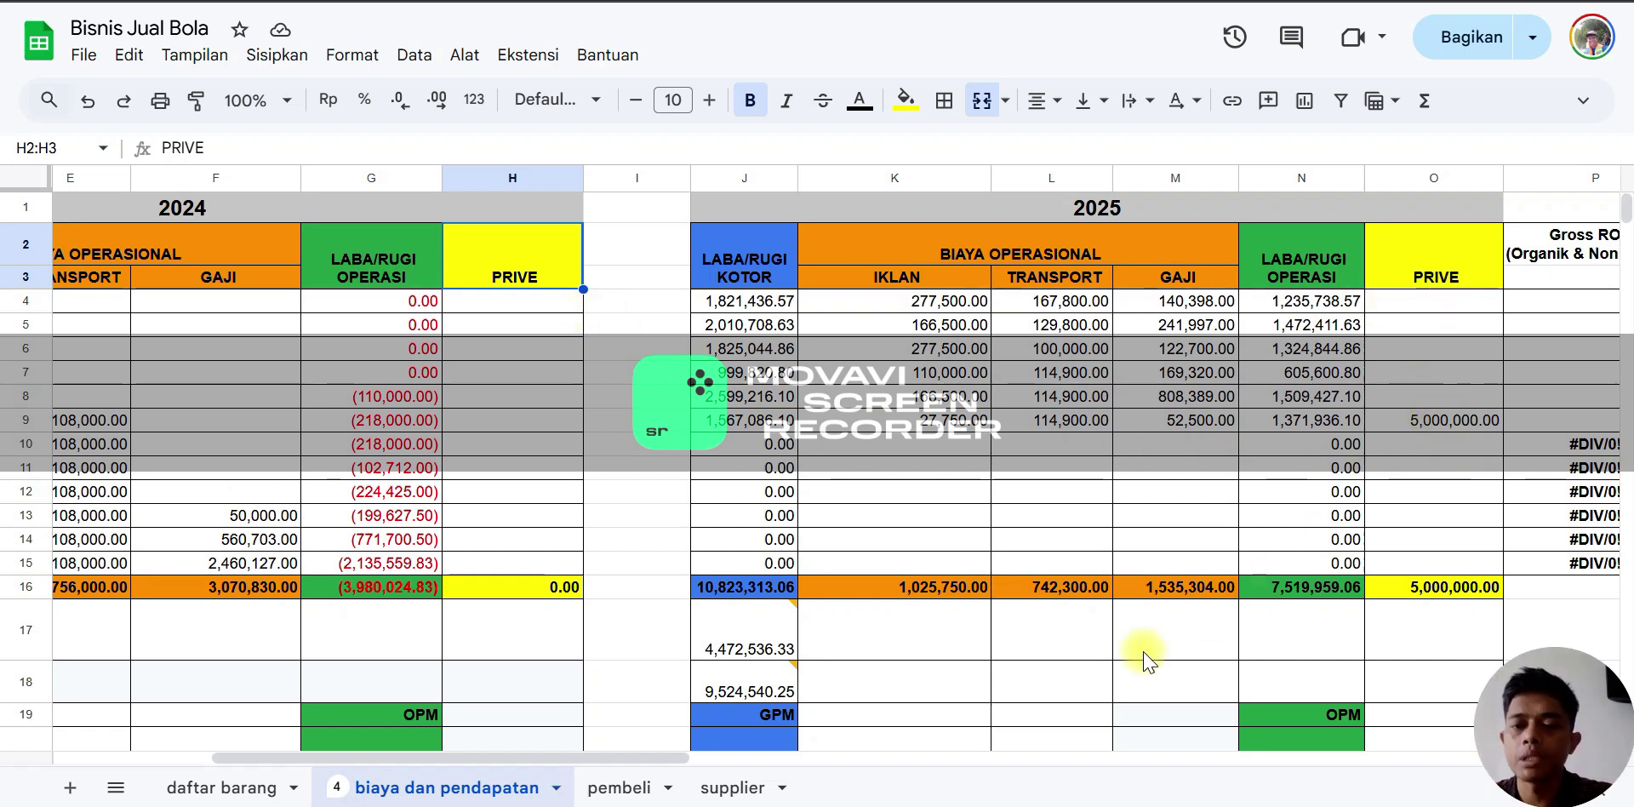
left_click_drag(629, 757, 813, 758)
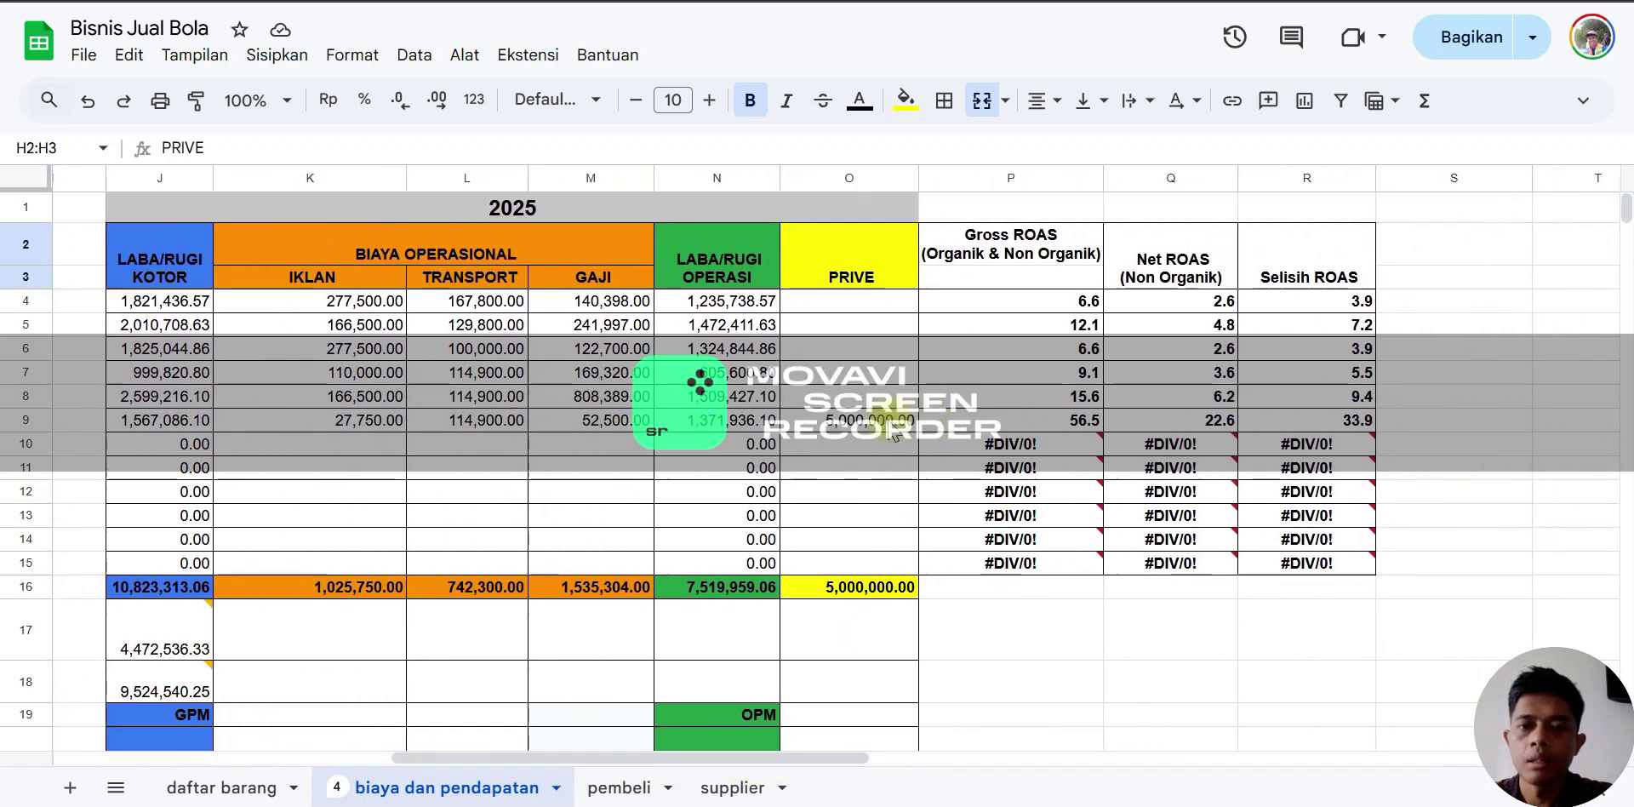
left_click(866, 426)
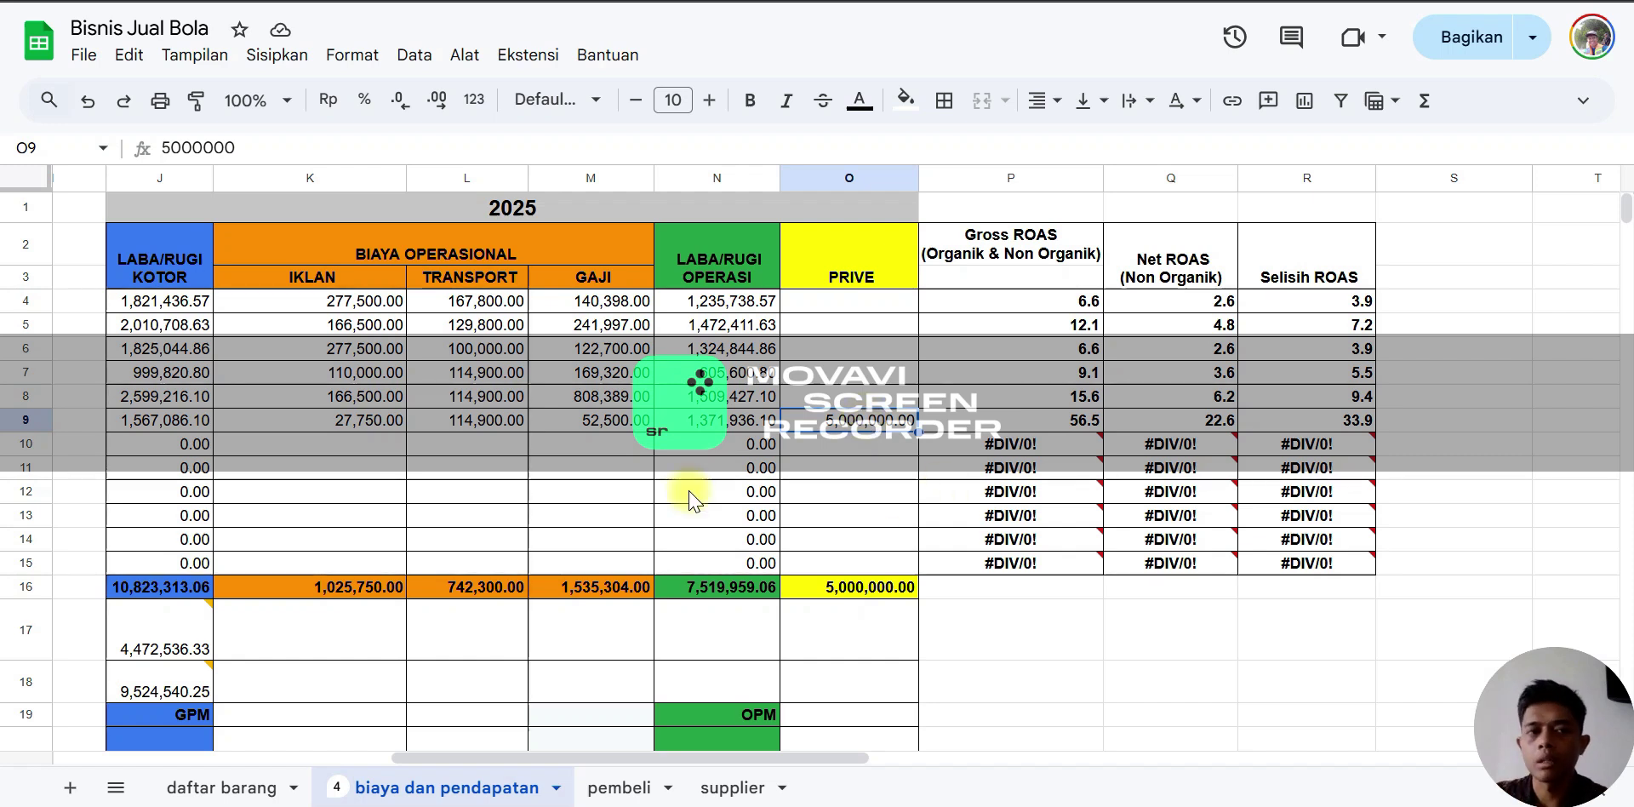
Examine the 2025 carry-over capital formula in J17 and read its comment, with the 2024 figures alongside
mouse_move(642, 755)
left_mouse_down()
mouse_move(319, 746)
mouse_move(630, 754)
left_mouse_up()
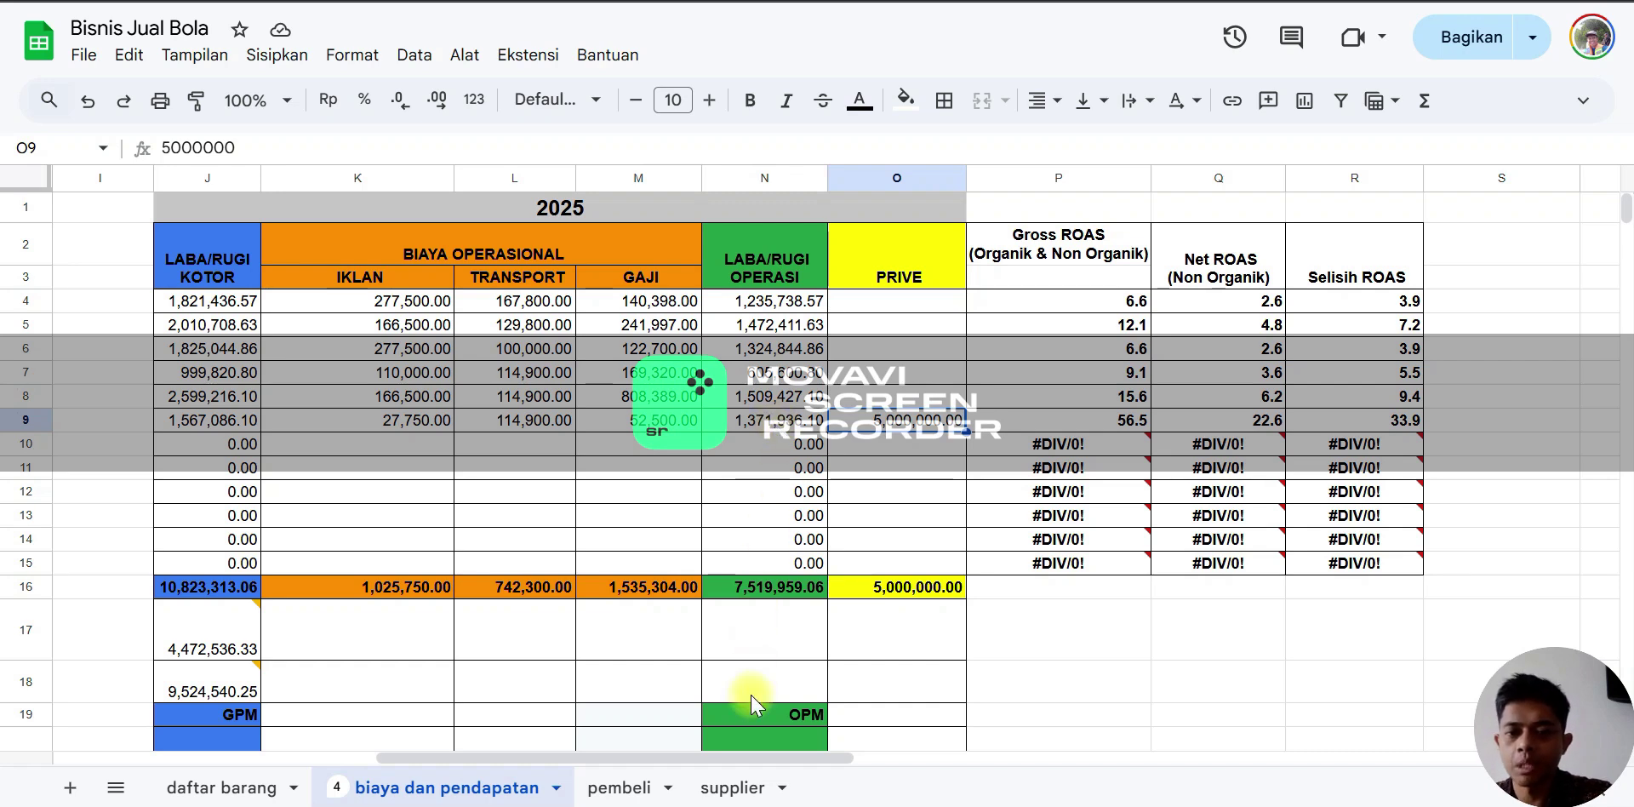
left_click_drag(792, 758, 715, 760)
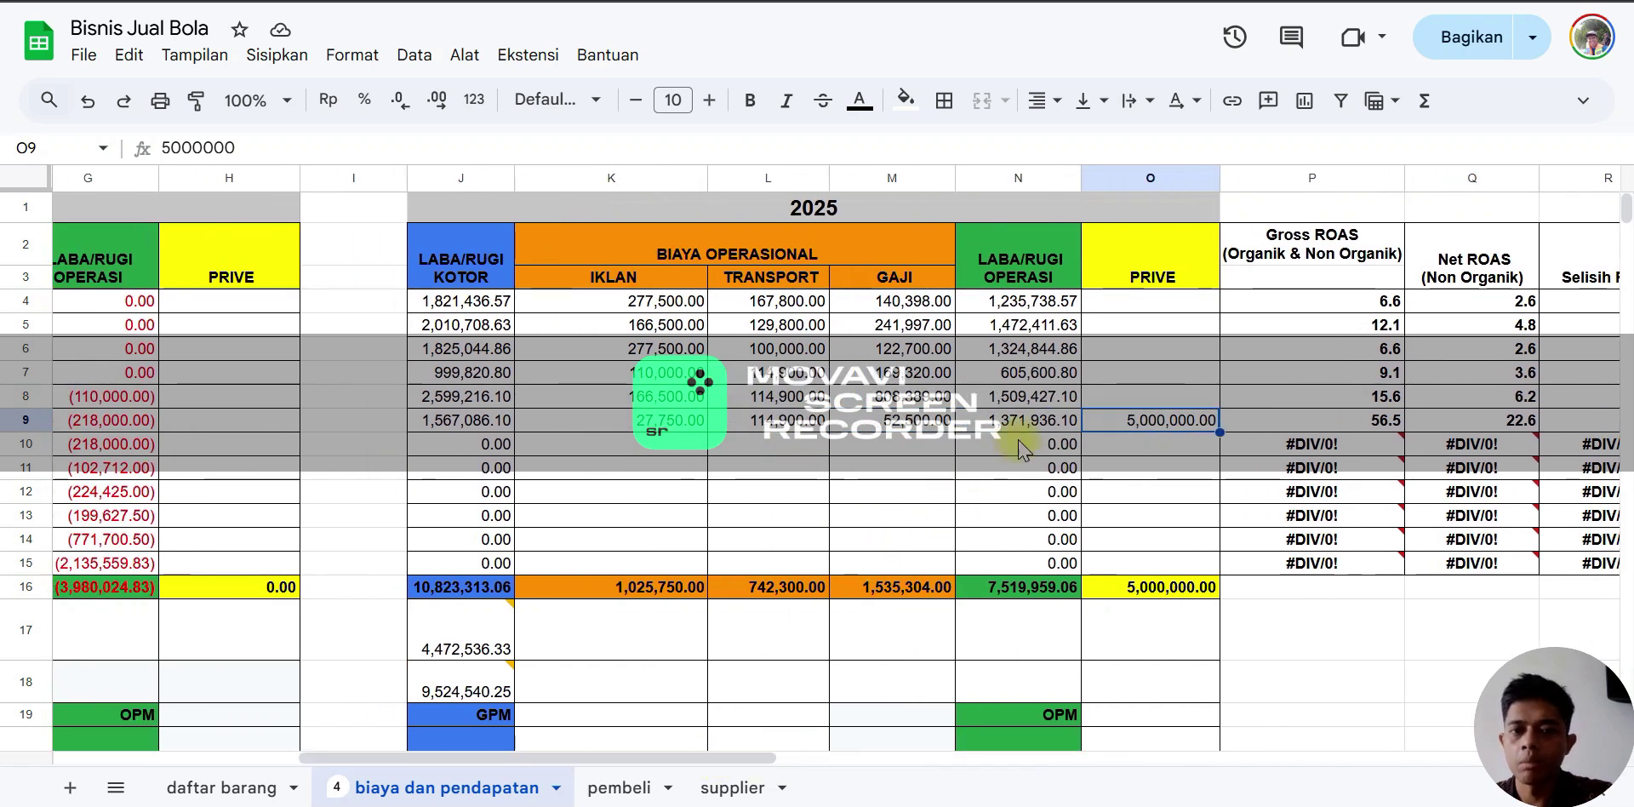
scroll(576, 582, "down", 2)
mouse_move(457, 504)
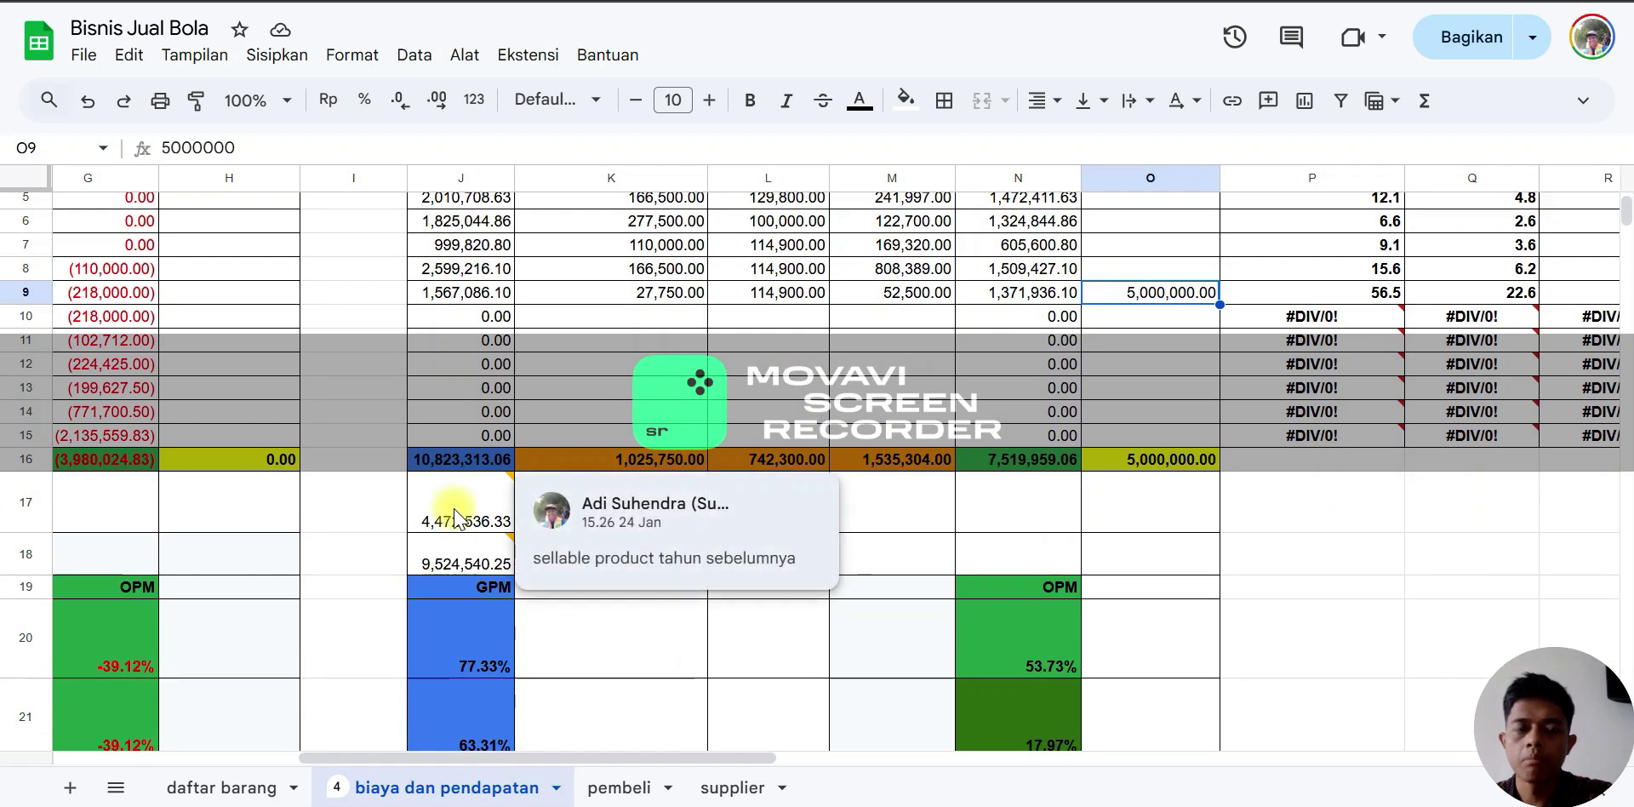
left_click(455, 515)
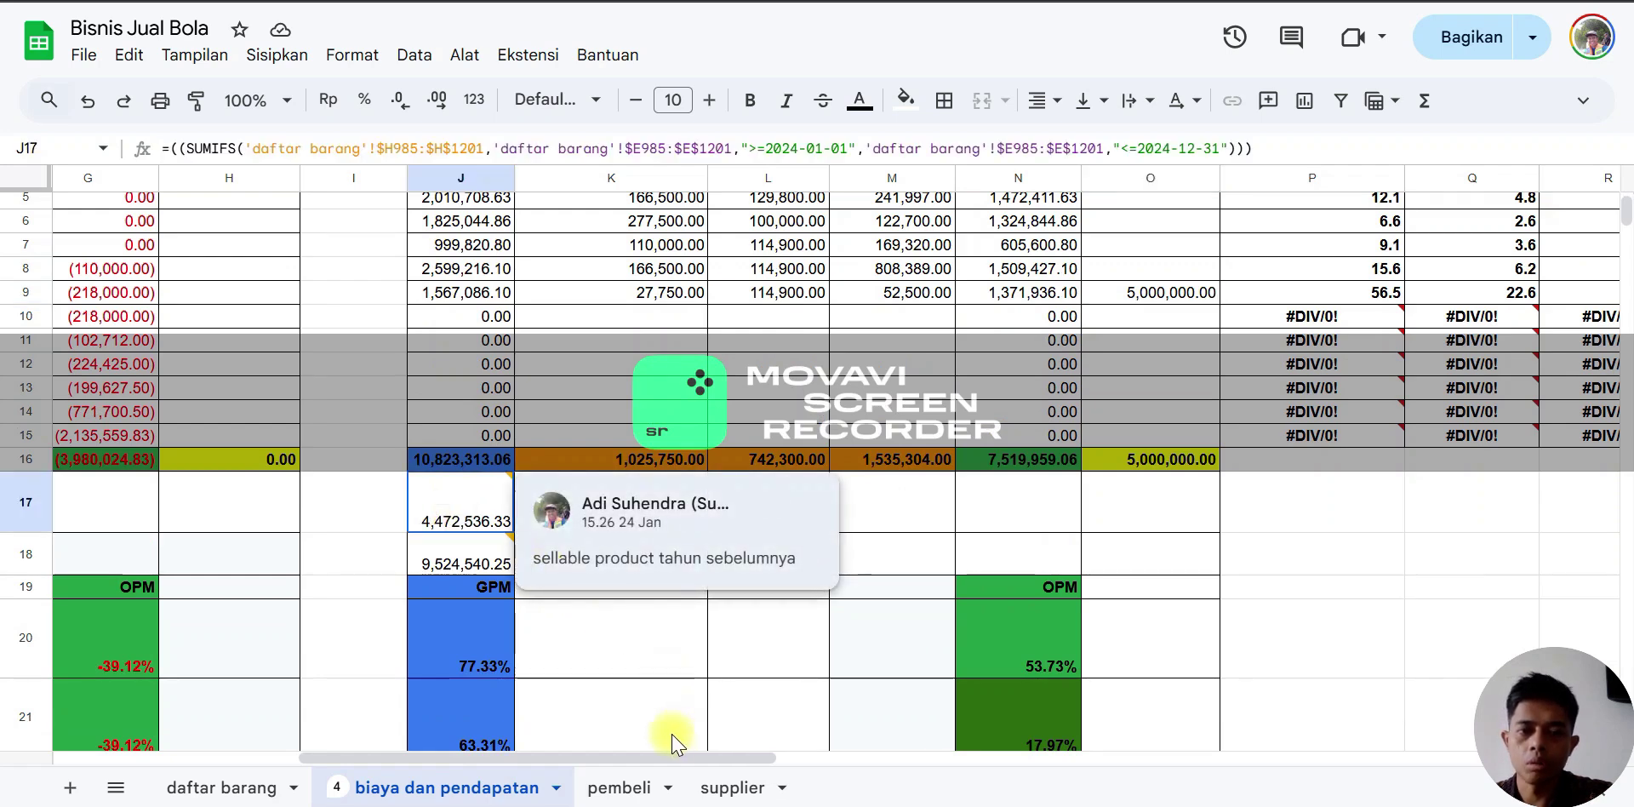
left_click_drag(605, 756, 458, 752)
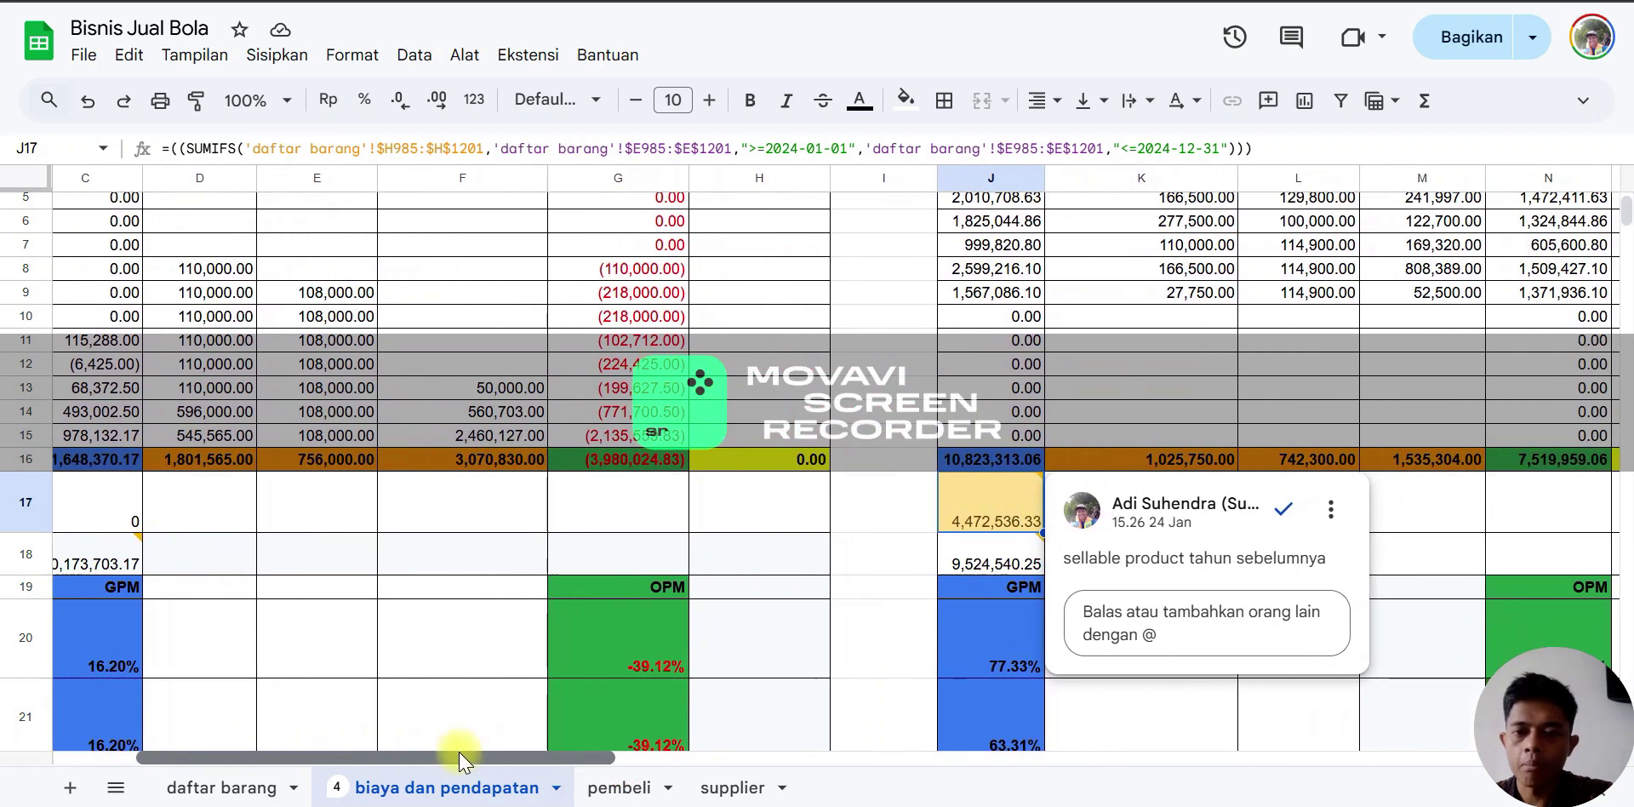
left_click(979, 559)
left_click(998, 520)
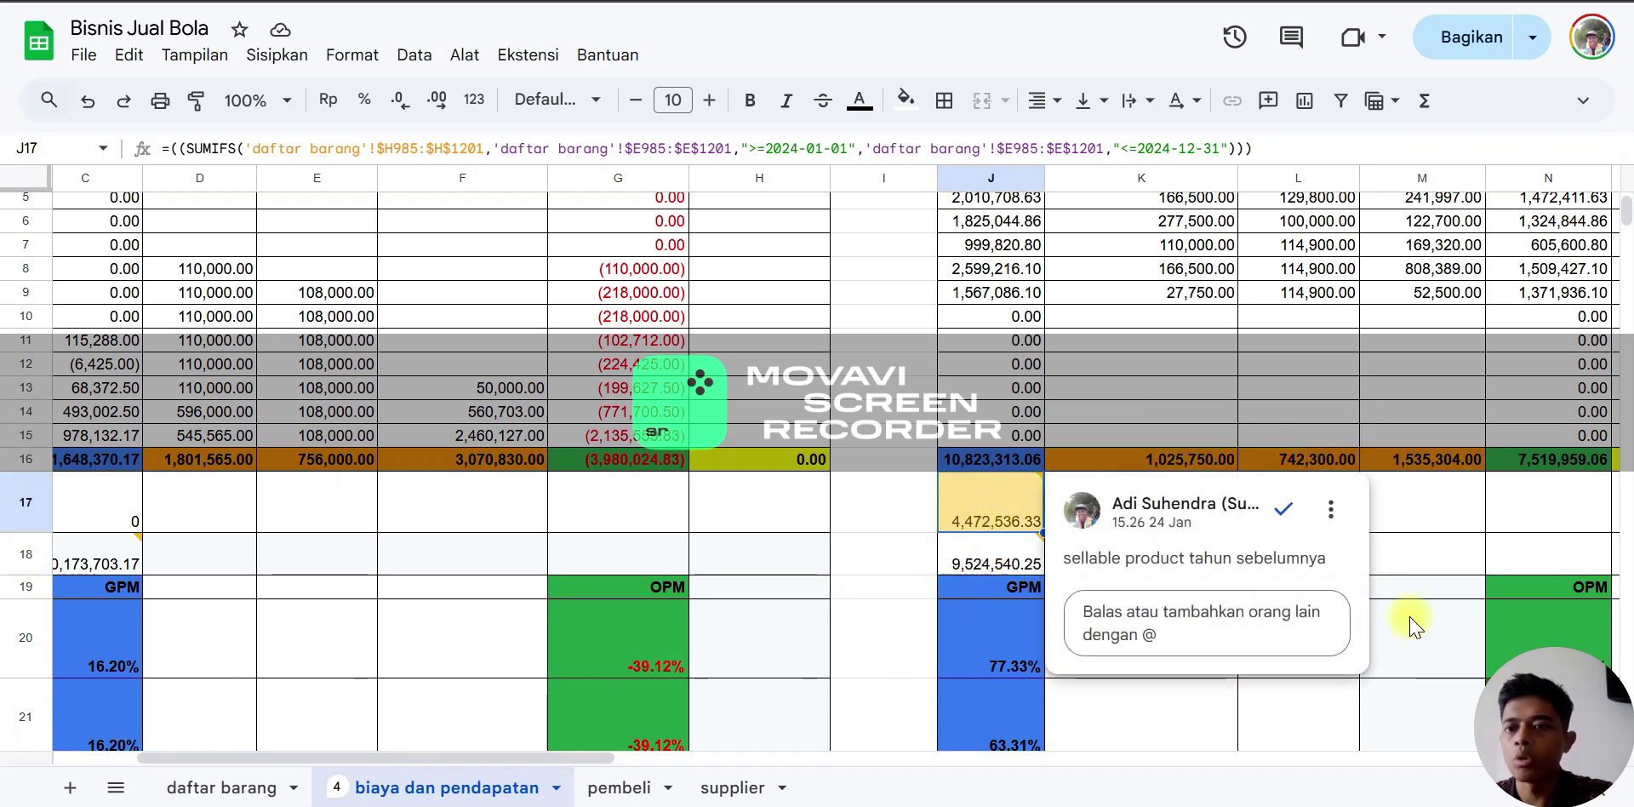
left_click(1415, 503)
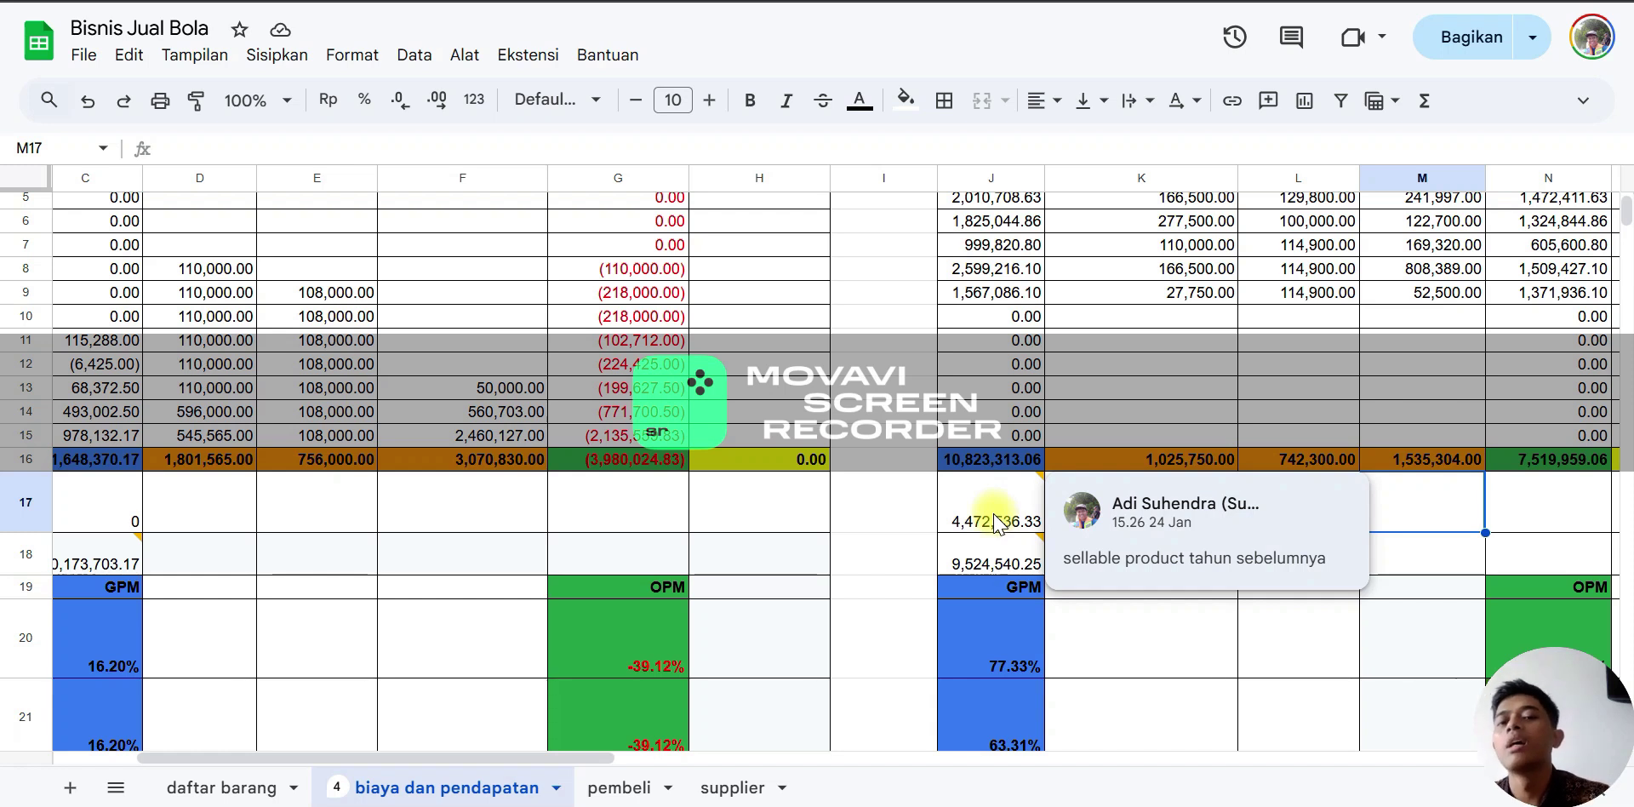
Read the comment on 2025's paid-in capital in J18, inspect its formula, and sum it with the carry-over capital by selecting J17:J18
mouse_move(990, 553)
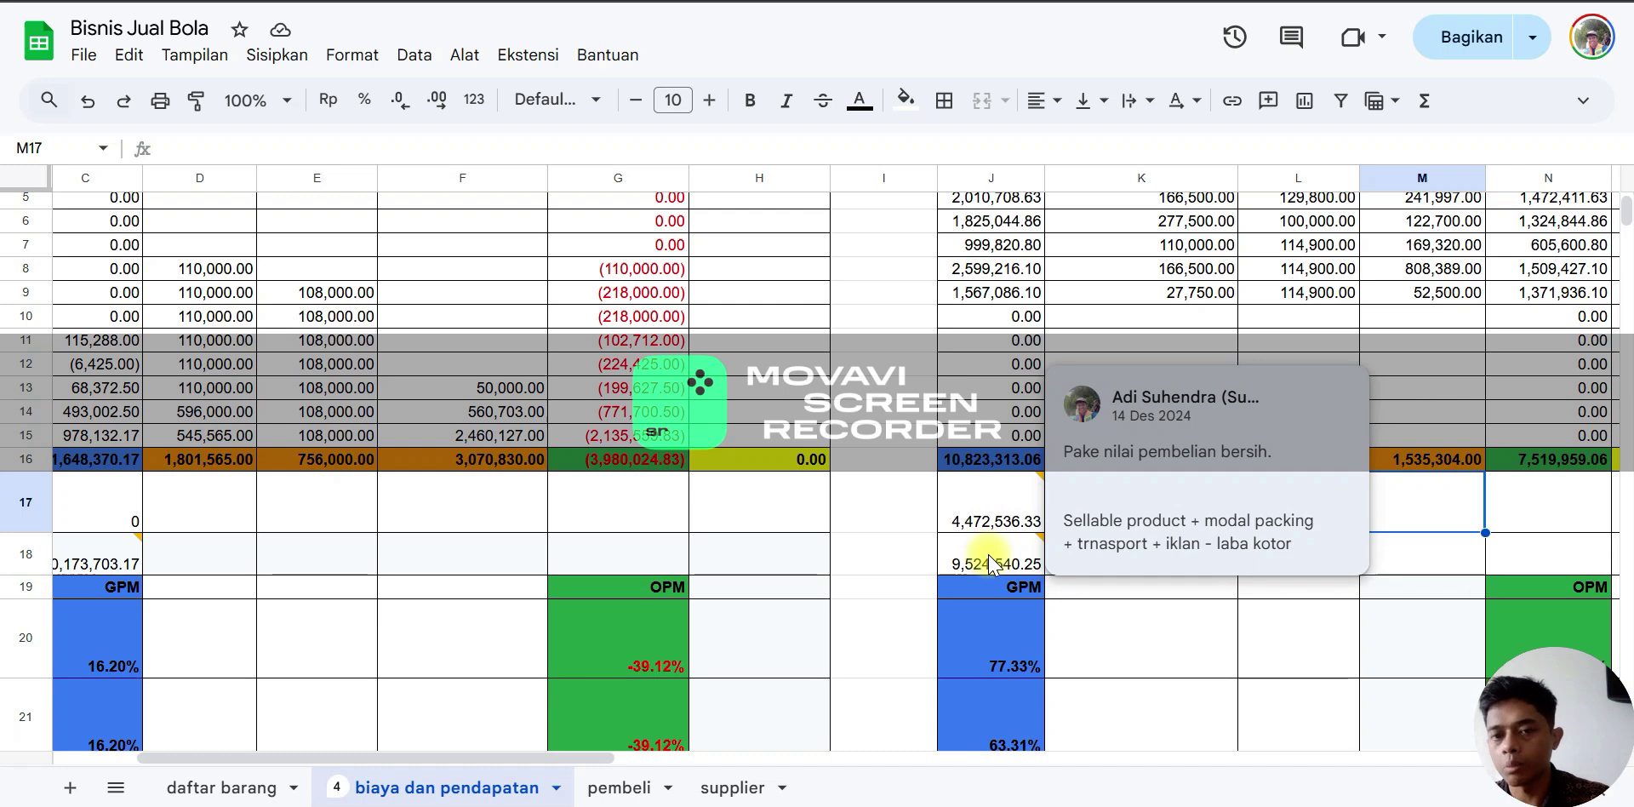
left_click(990, 557)
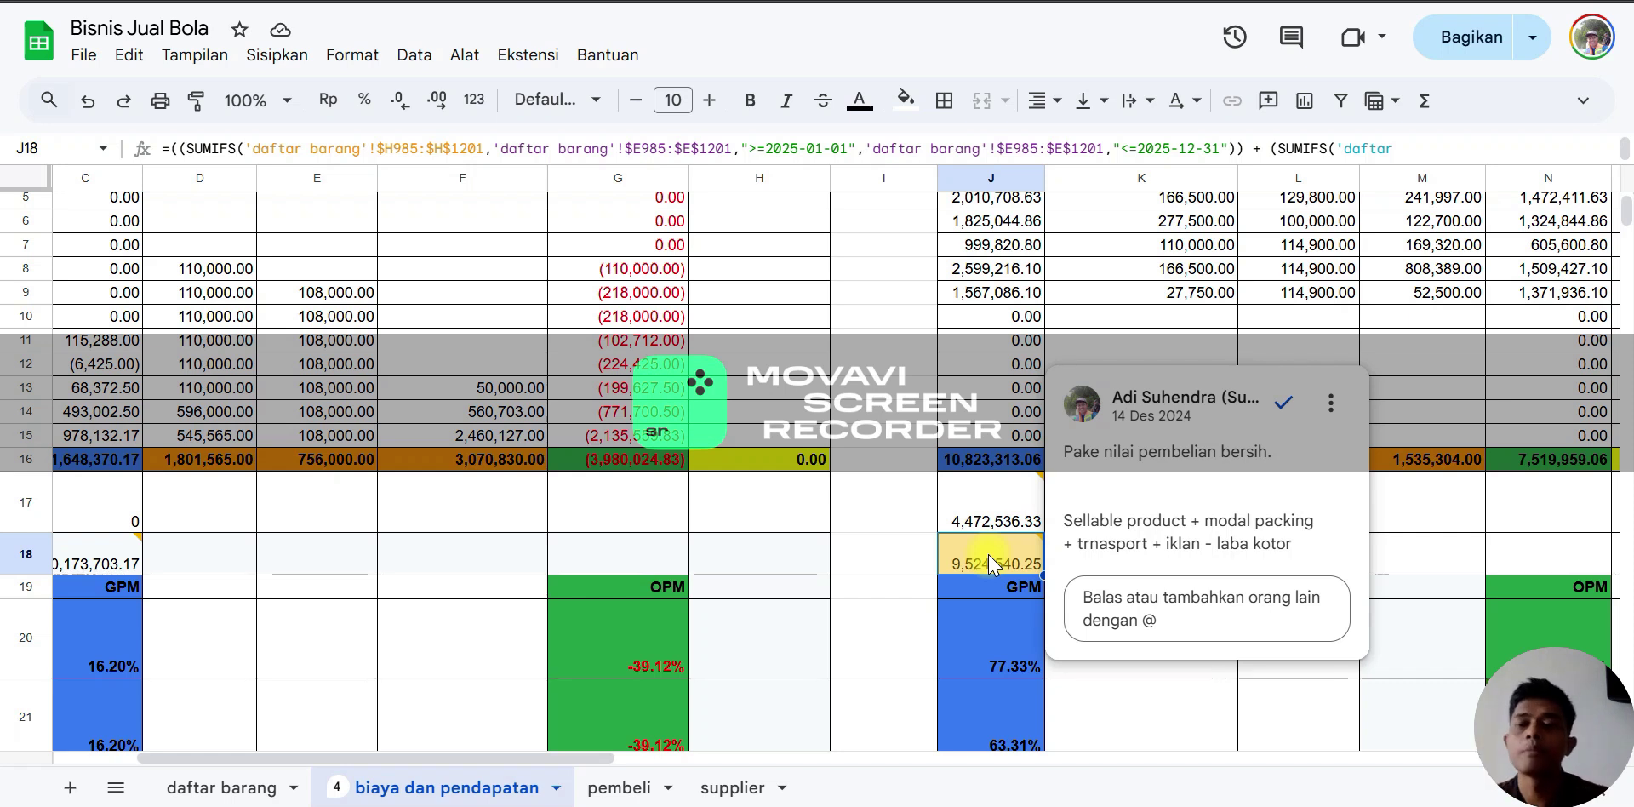
left_click(1418, 515)
mouse_move(997, 521)
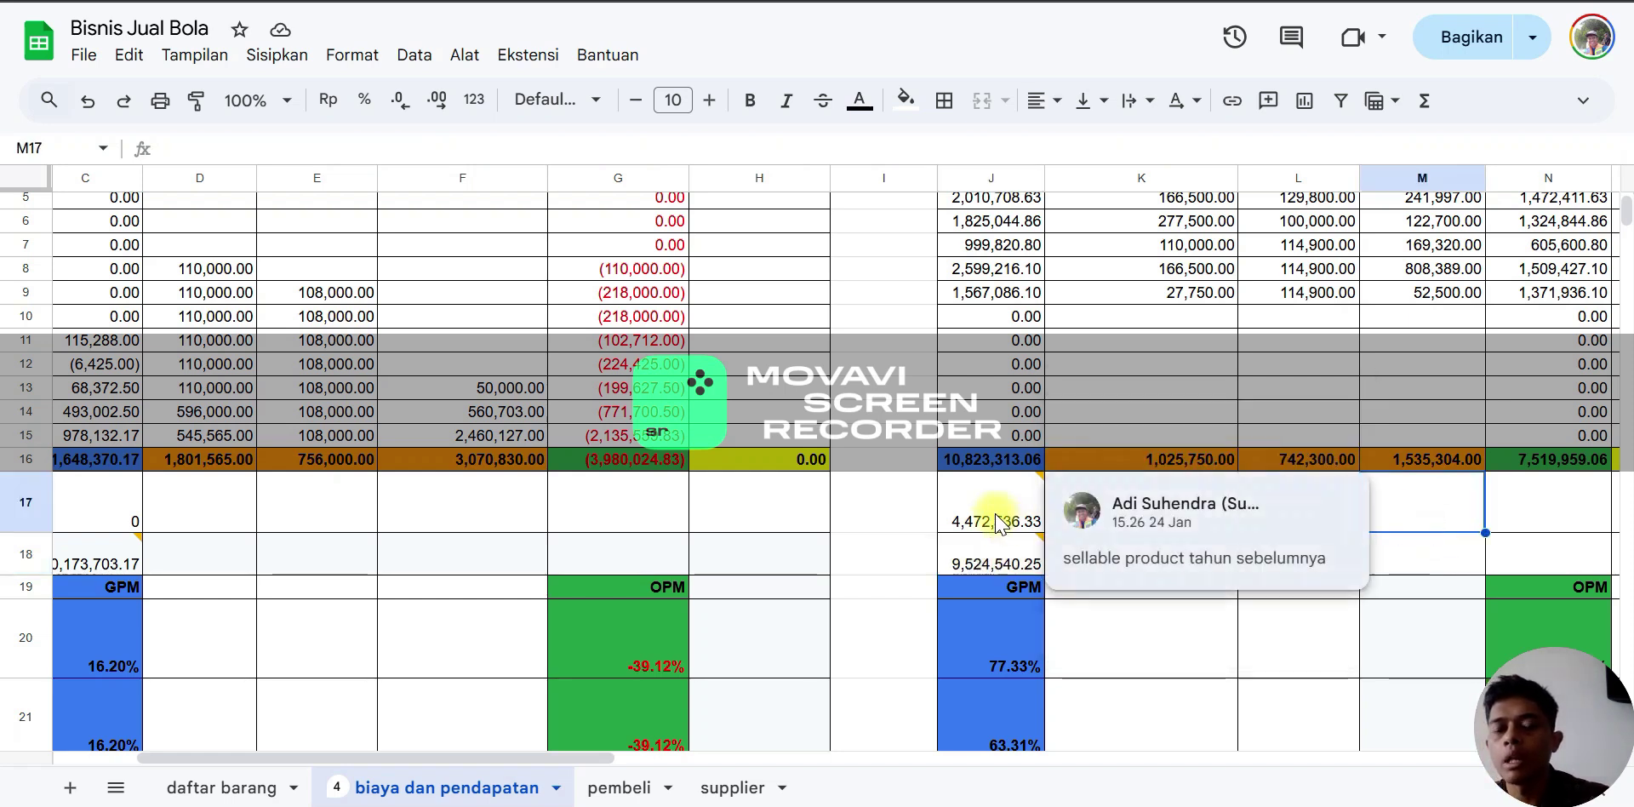
left_click_drag(987, 515, 990, 566)
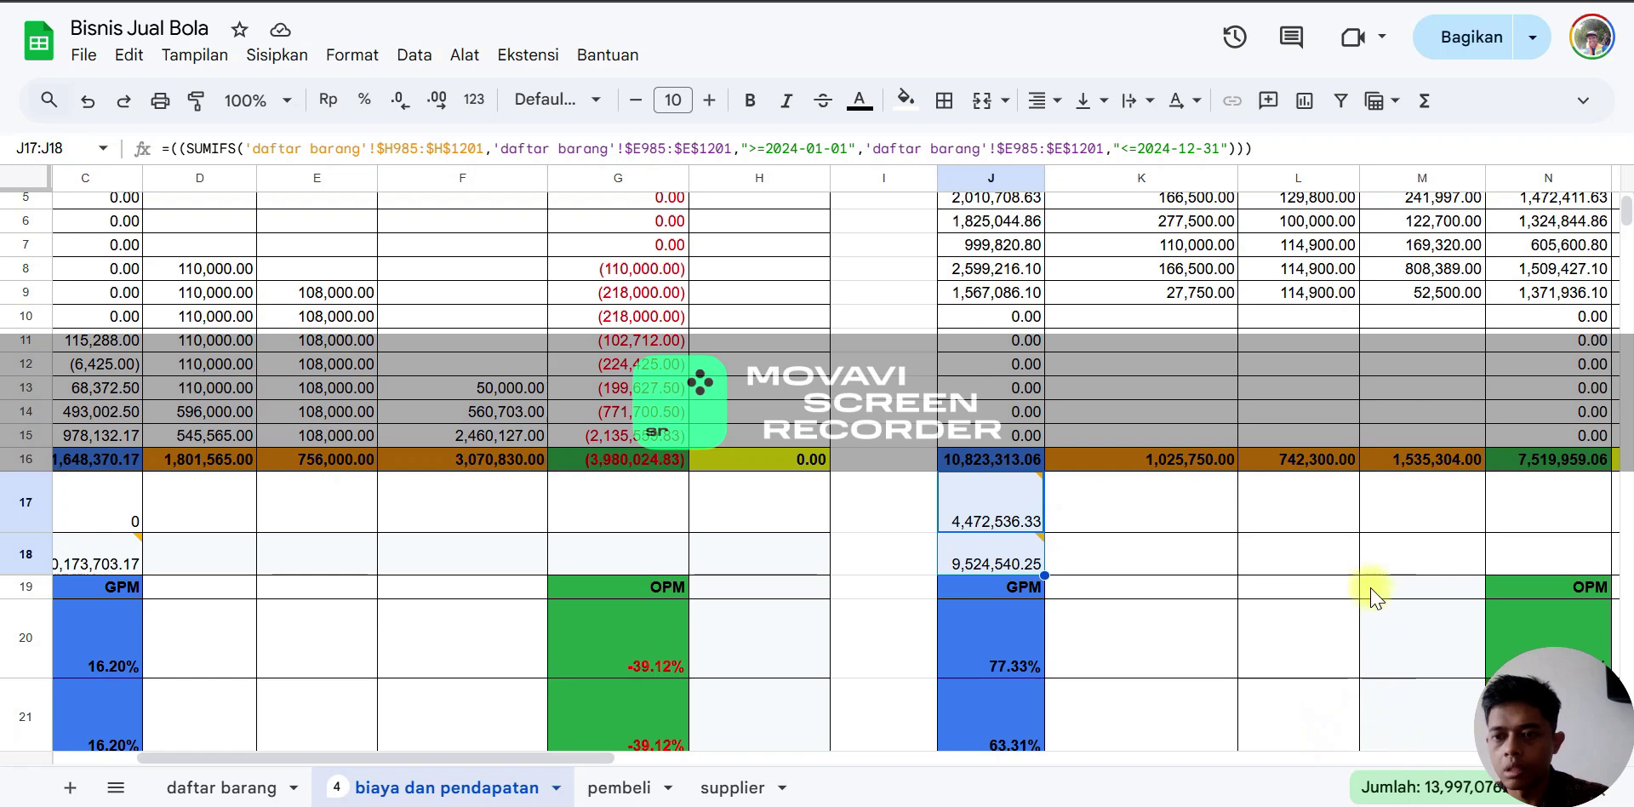
left_click(1103, 528)
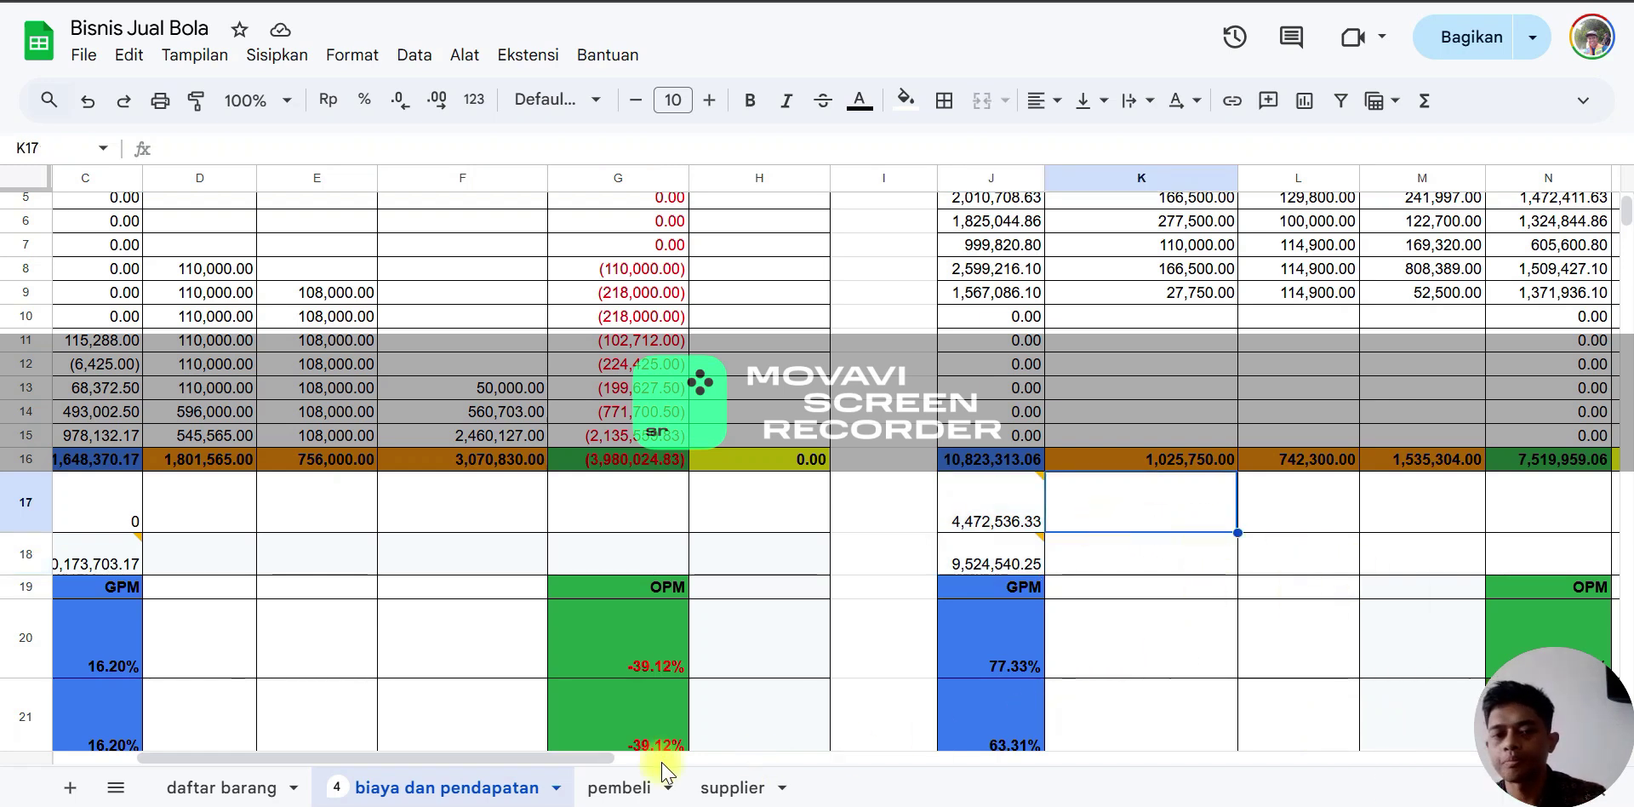
Inspect the 2025 current-year and all-year GPM formulas in J20 and J21, comparing them with the 2024 GPM formula in C20
left_click_drag(596, 758, 664, 760)
scroll(801, 545, "down", 4)
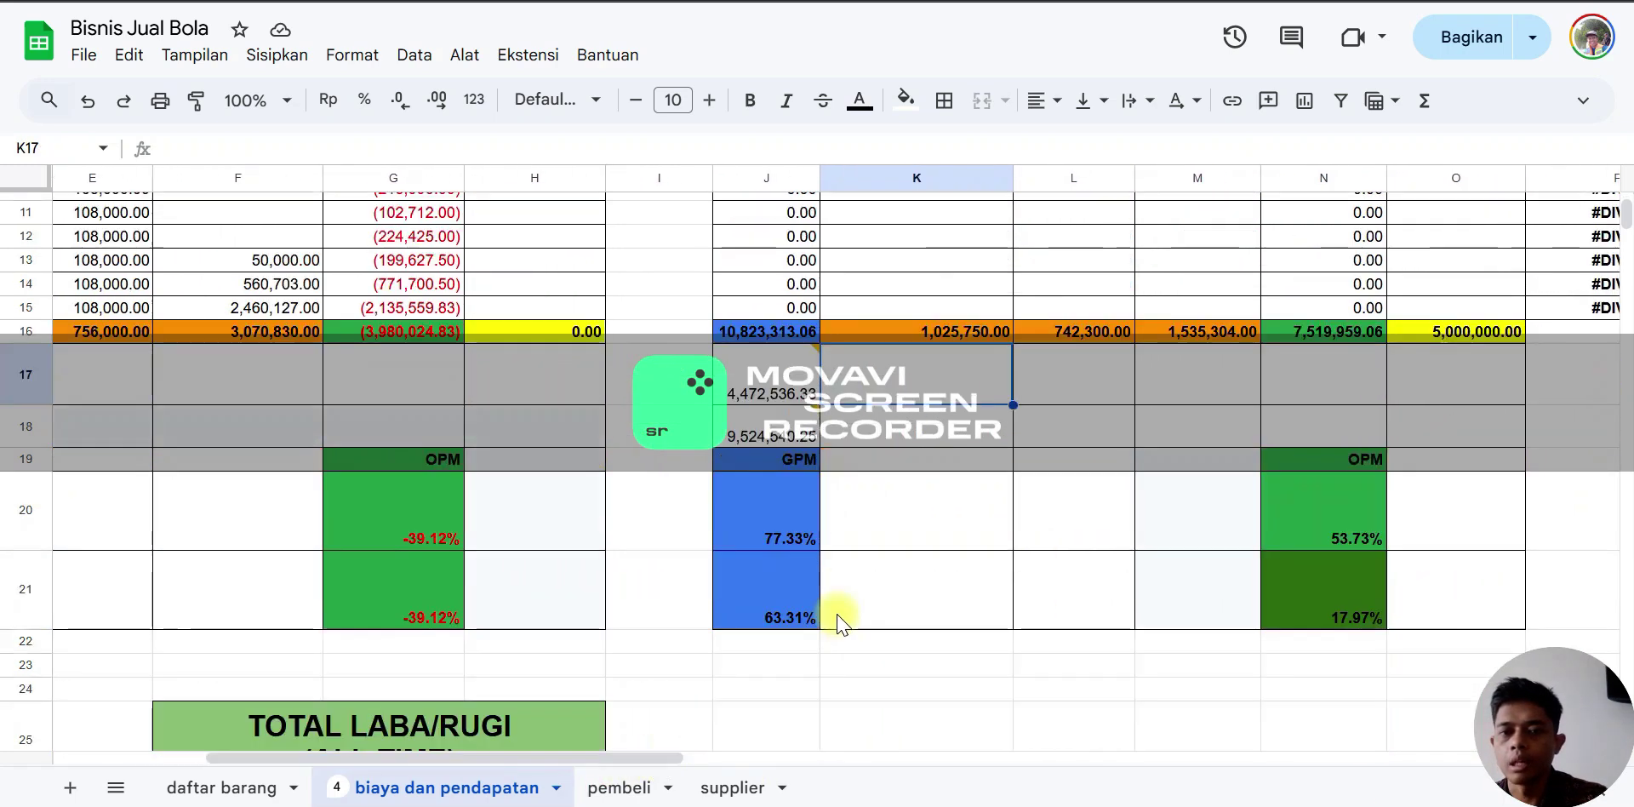
scroll(774, 510, "up", 2)
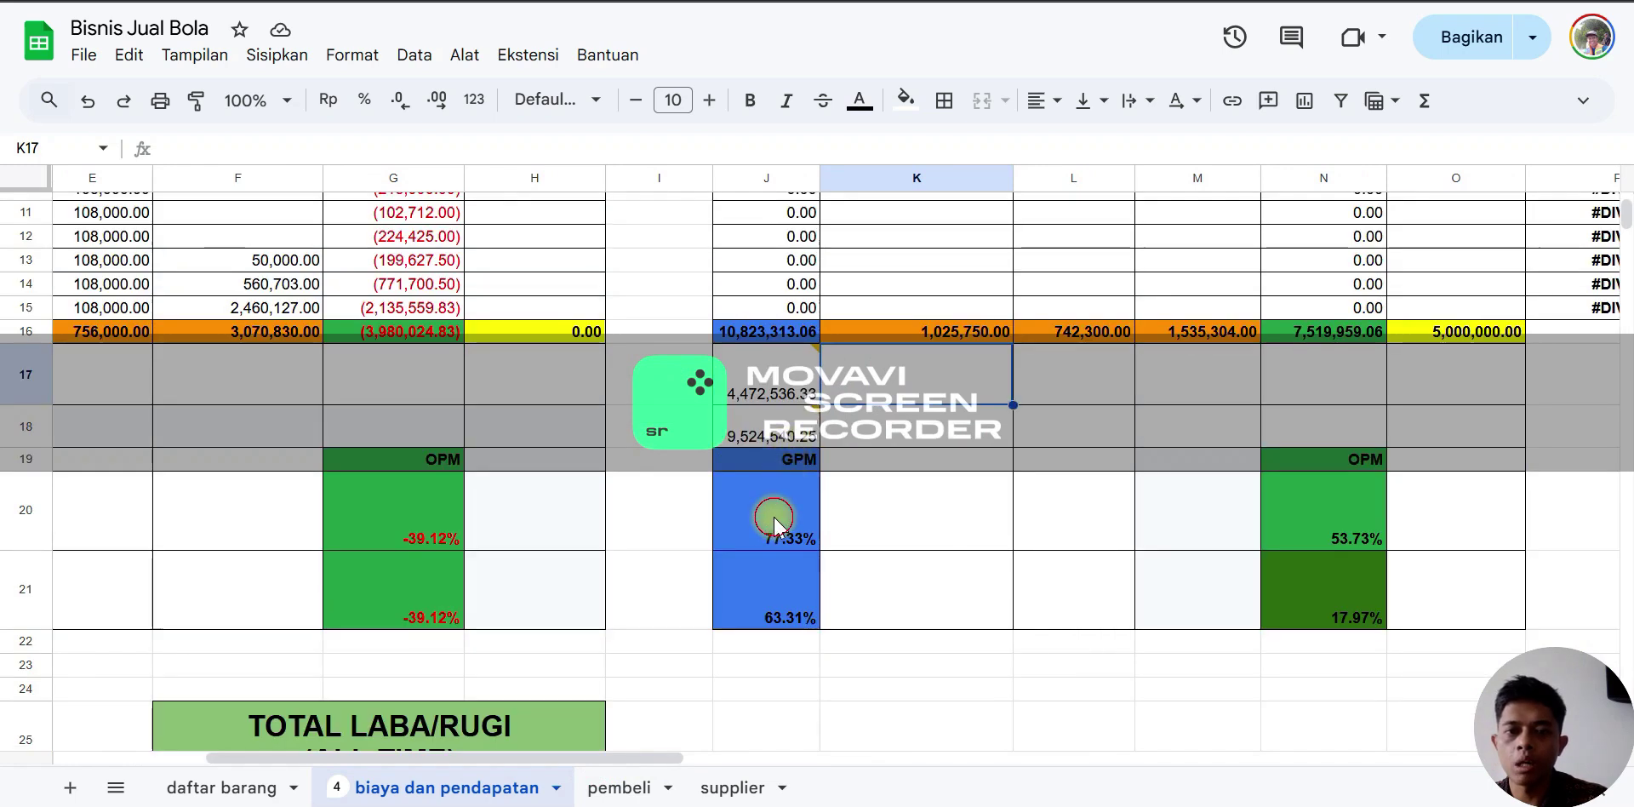
left_click(772, 528)
left_click(775, 607)
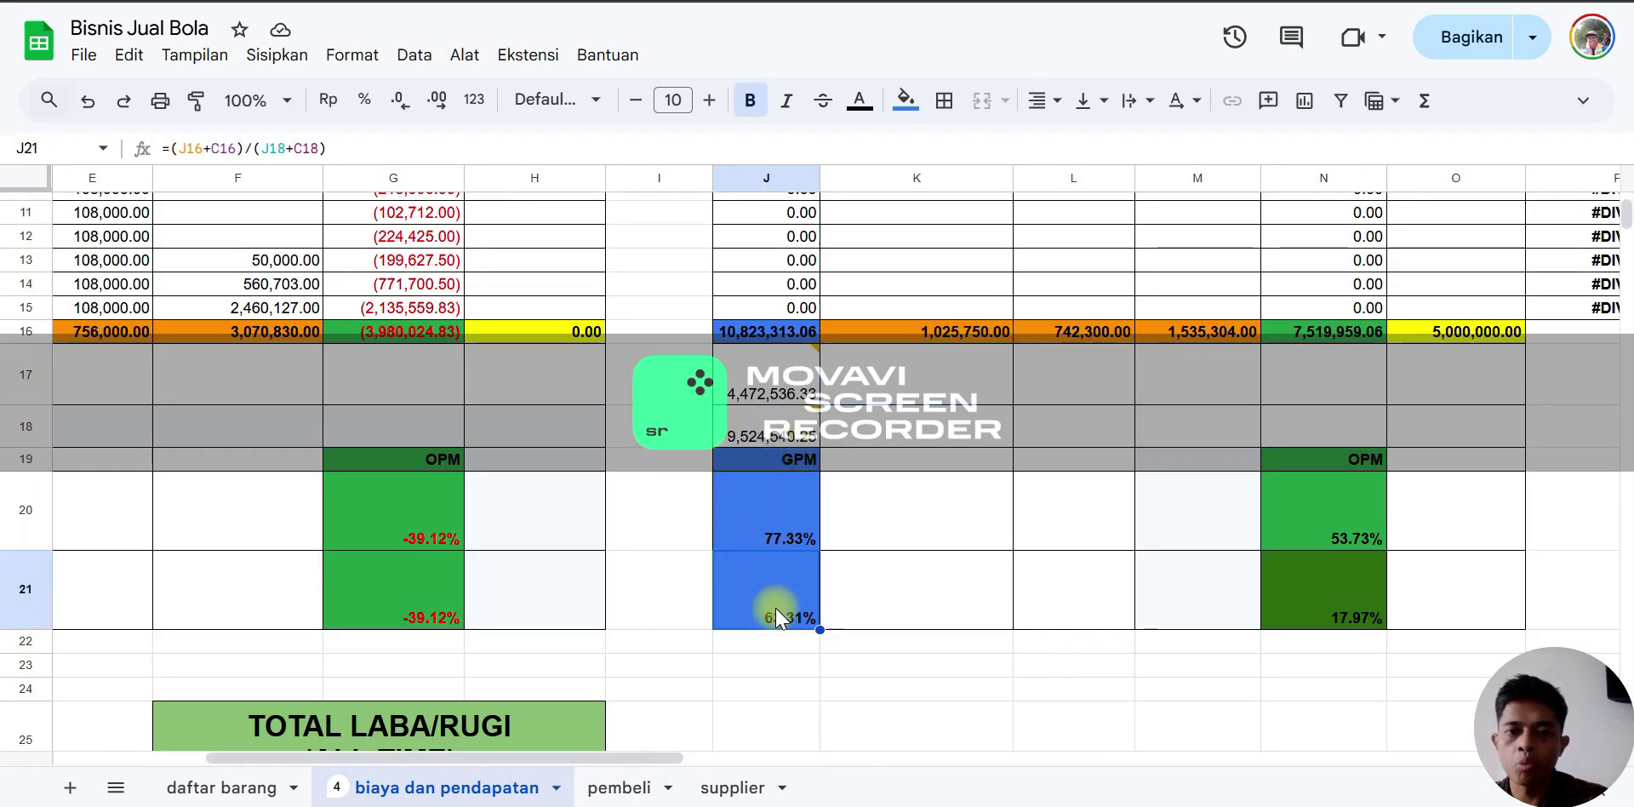
left_click(778, 513)
left_click_drag(643, 758, 478, 756)
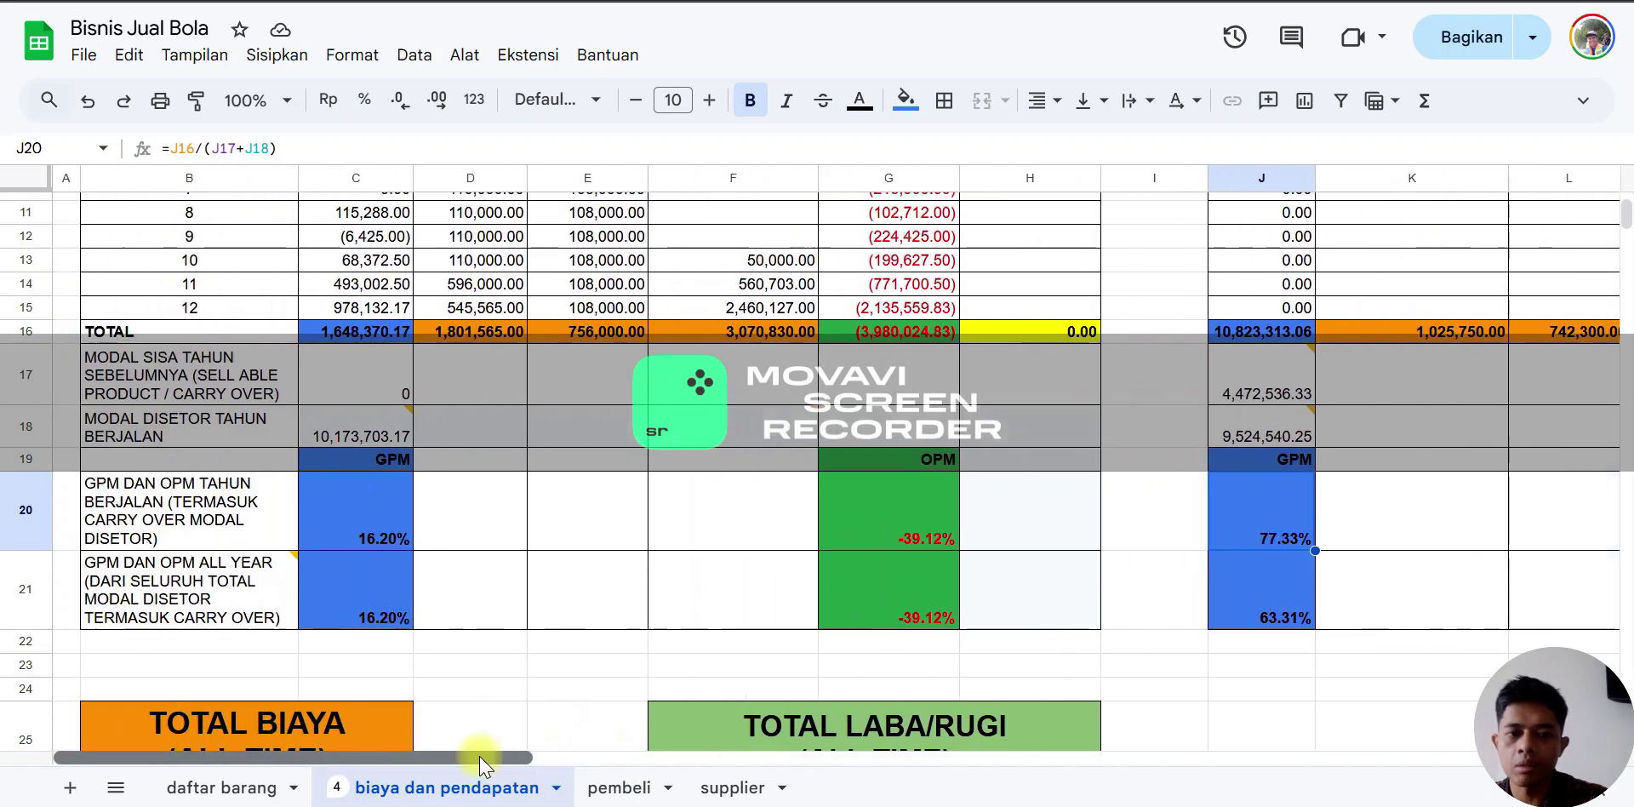
left_click(385, 517)
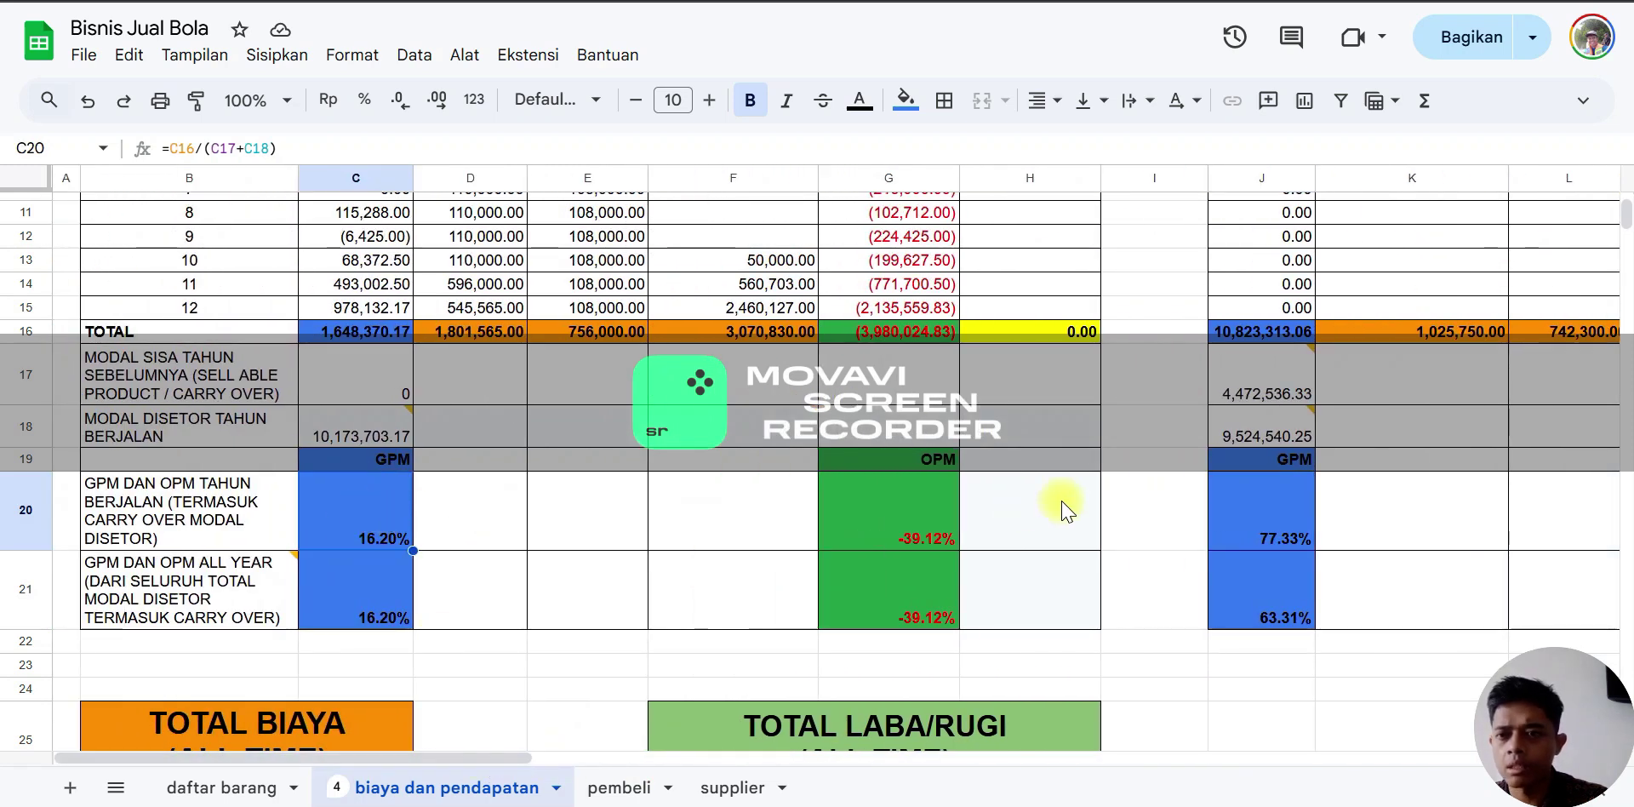
left_click(1281, 524)
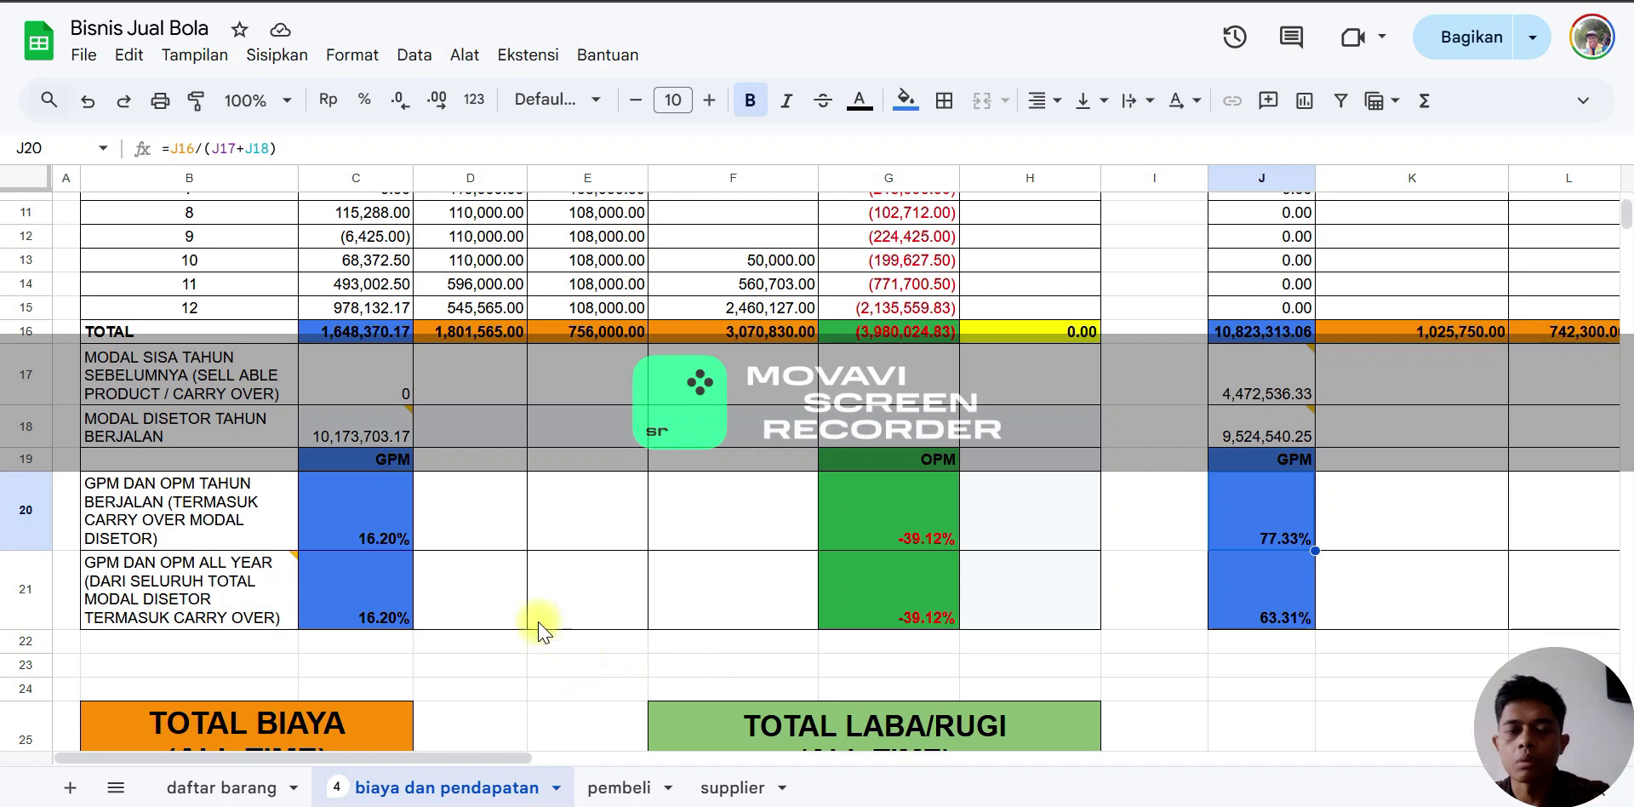
left_click(1270, 605)
Compare the 2025 OPM formulas in N20 and N21 with the 2024 OPM in G20, and review the 2025 monthly figures
left_click_drag(498, 758, 694, 755)
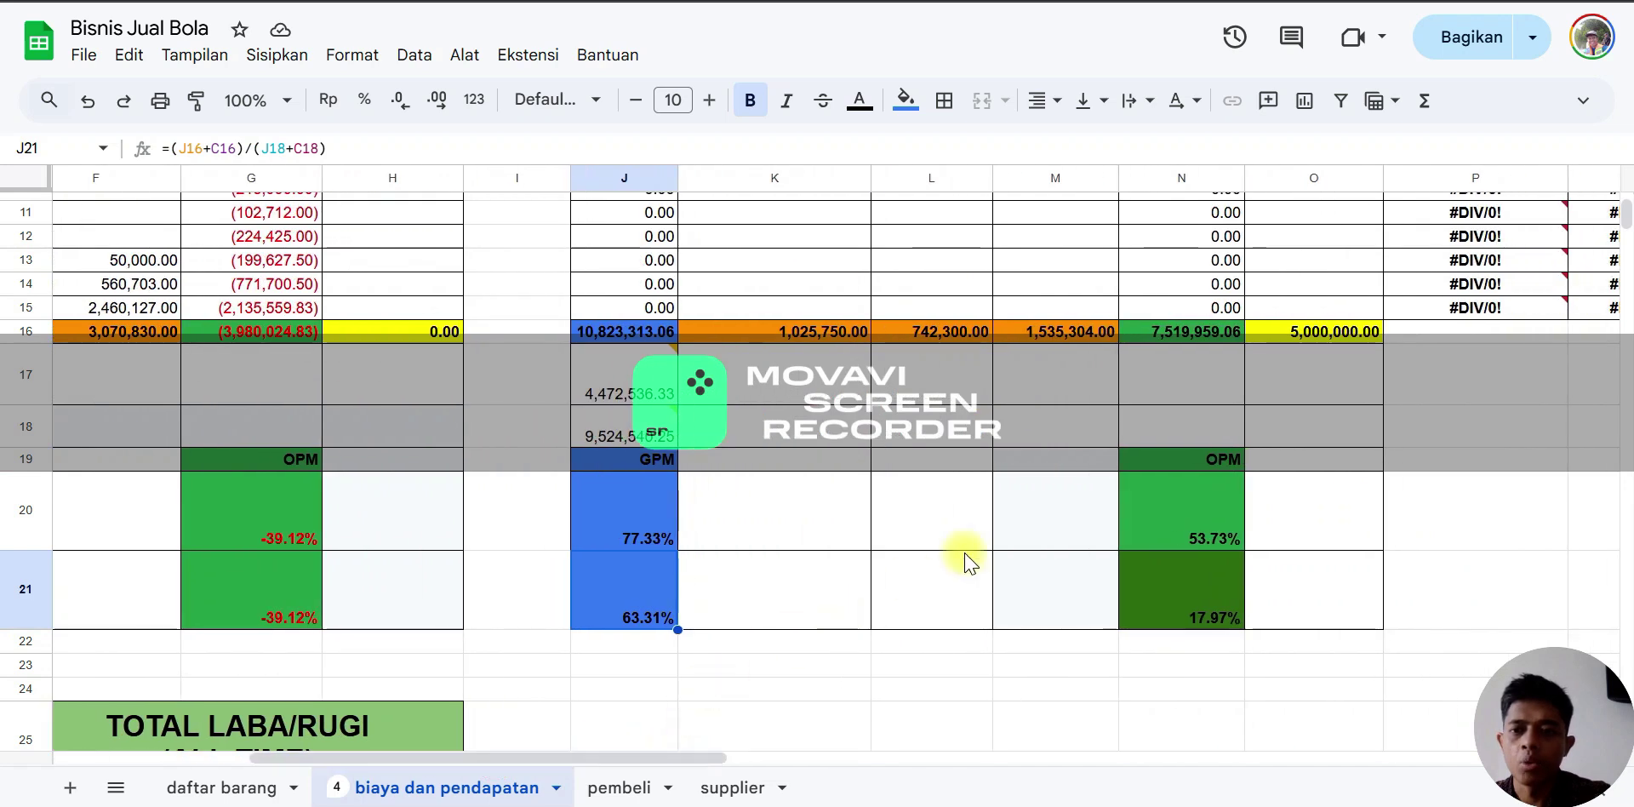
left_click(1203, 524)
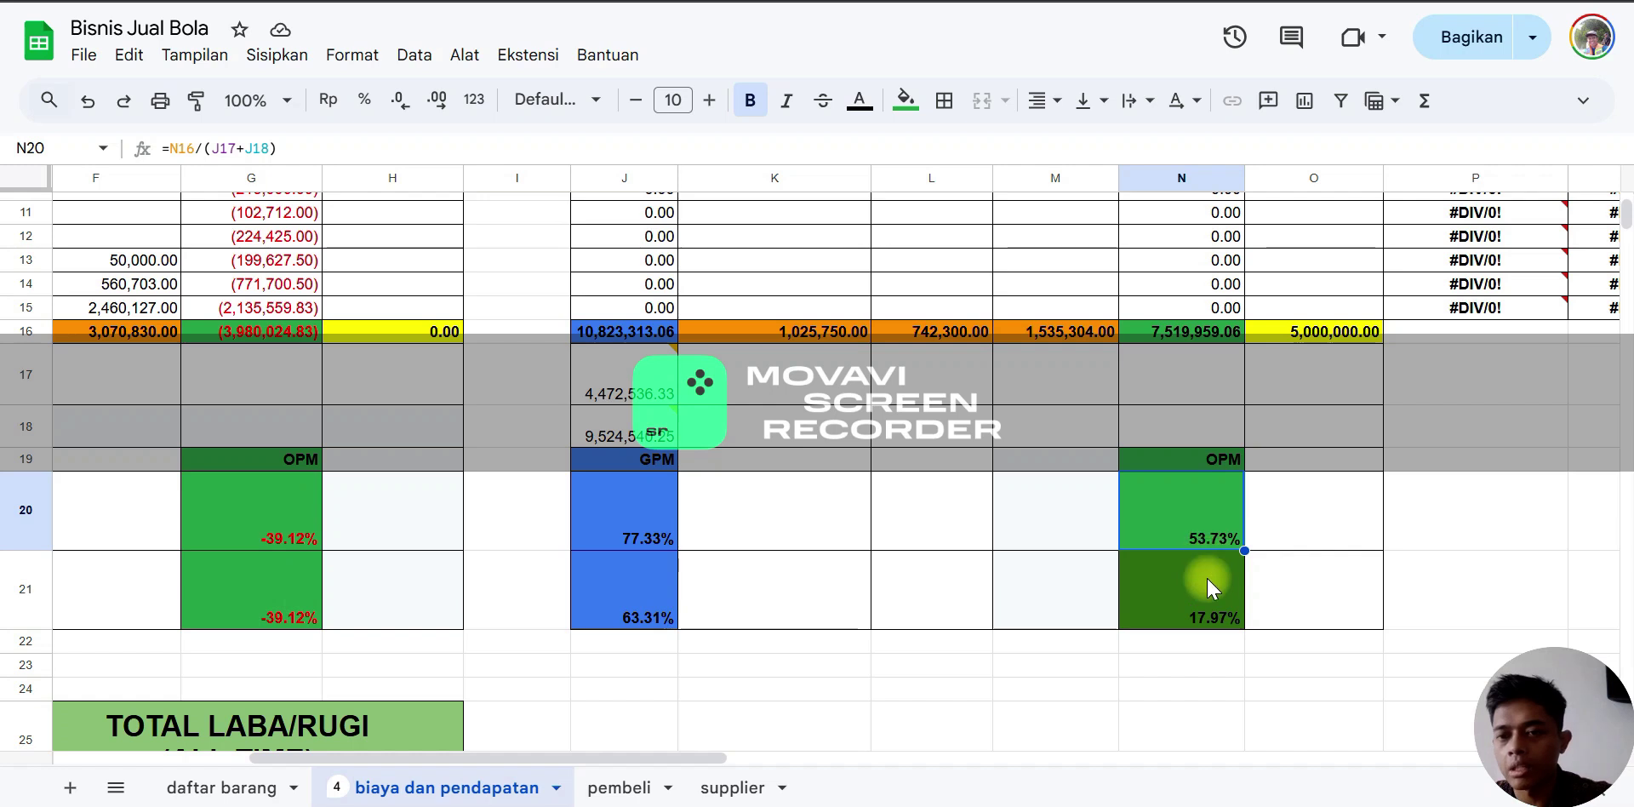
left_click(262, 539)
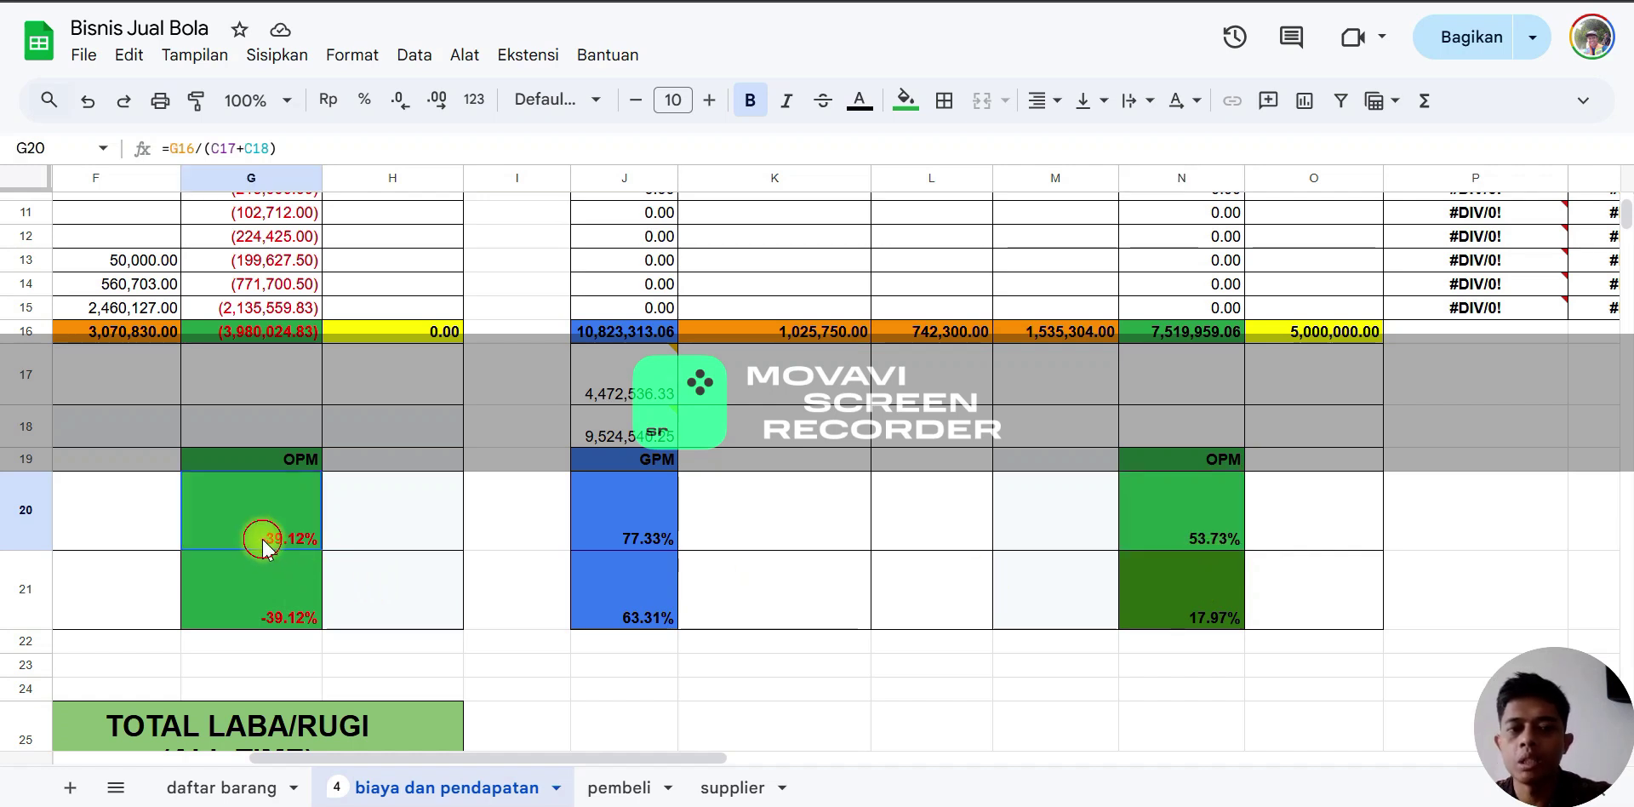
left_click(1208, 524)
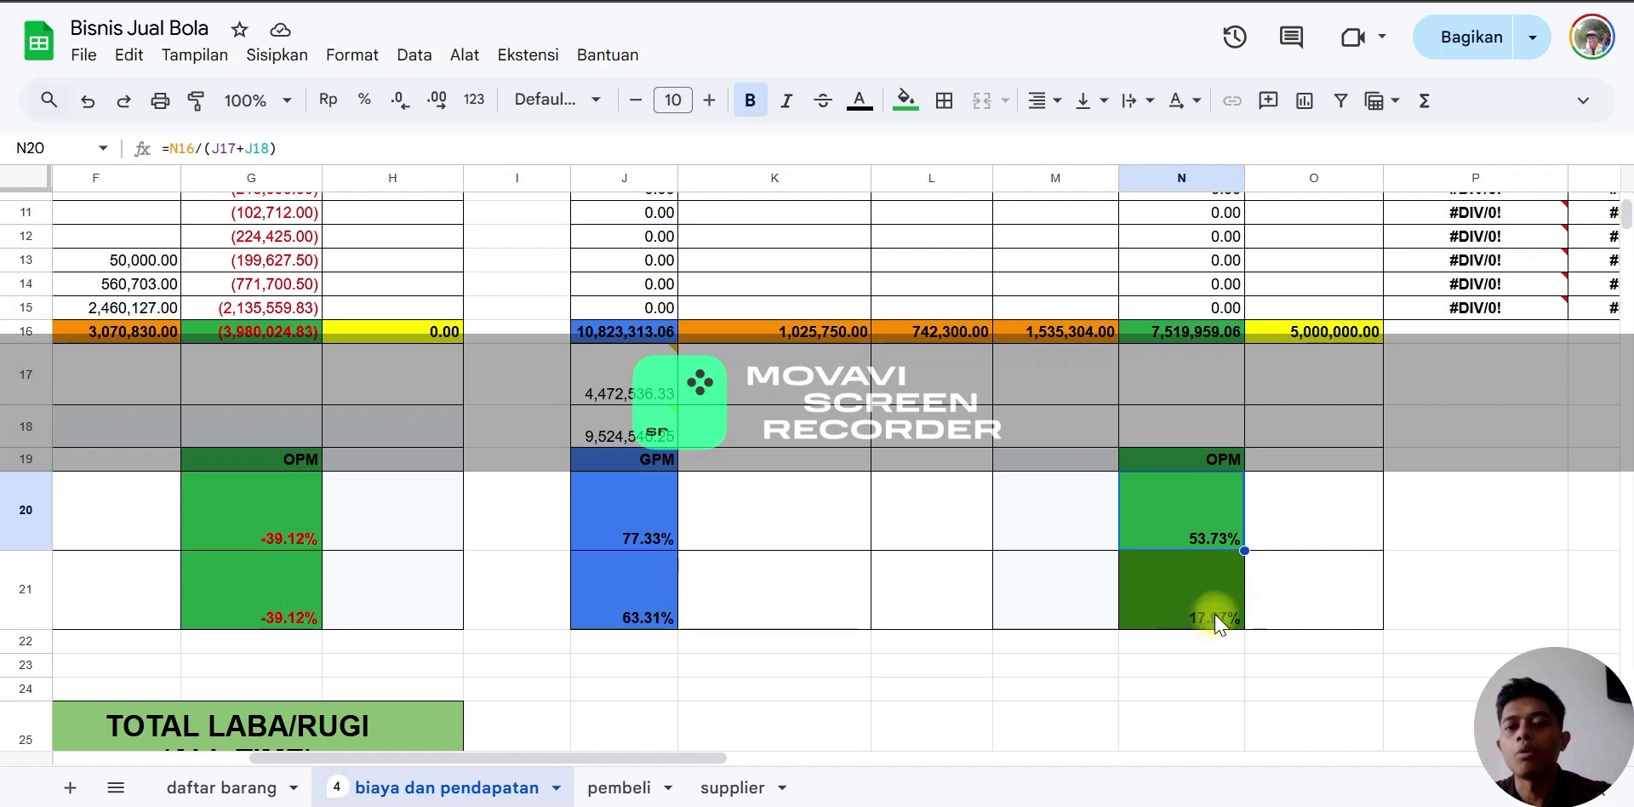
left_click(1192, 609)
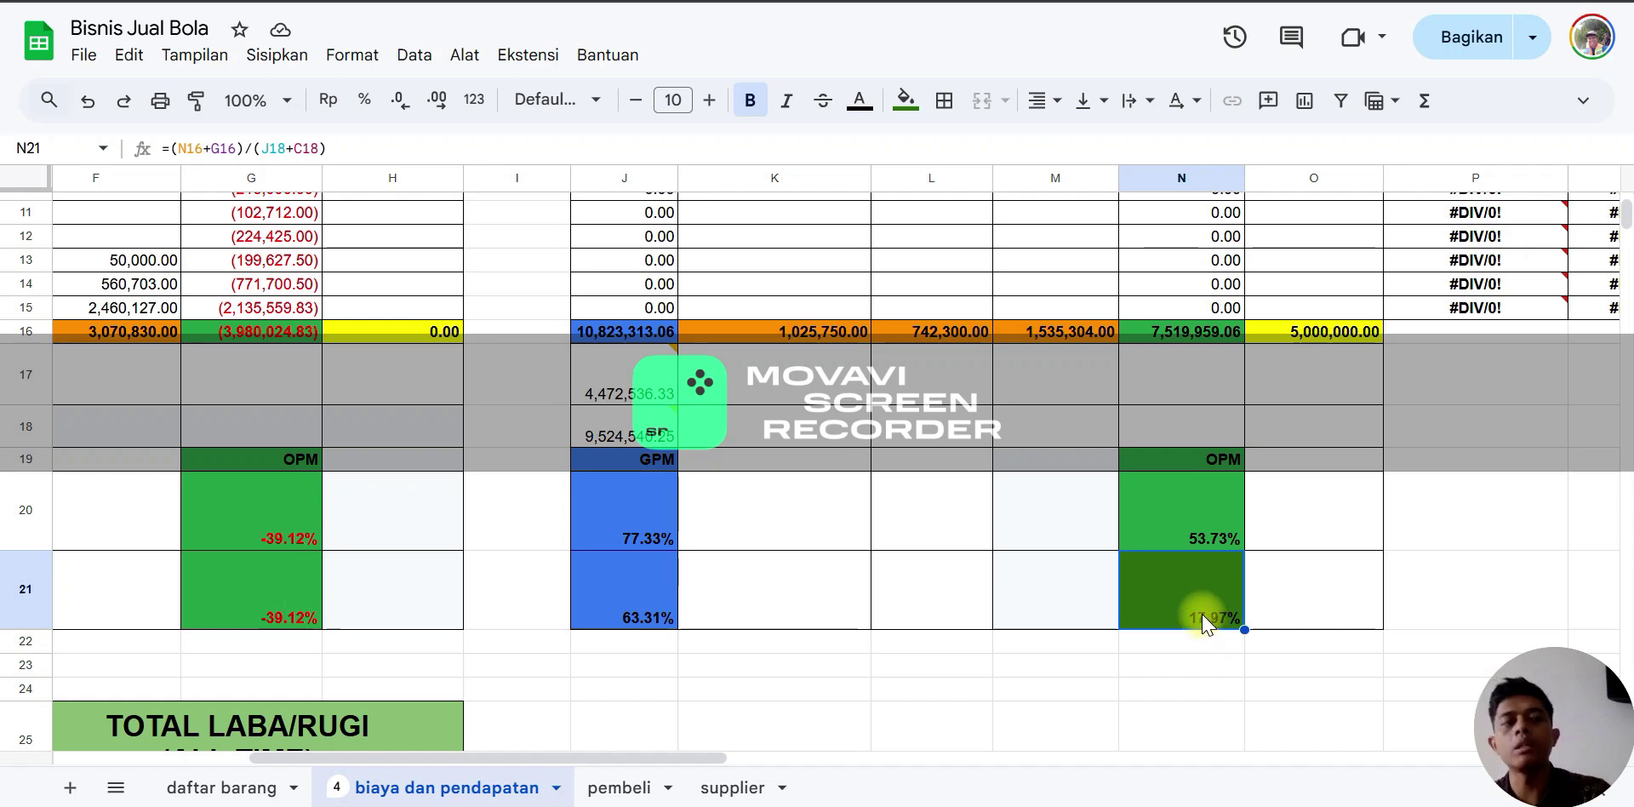
left_click(1199, 530)
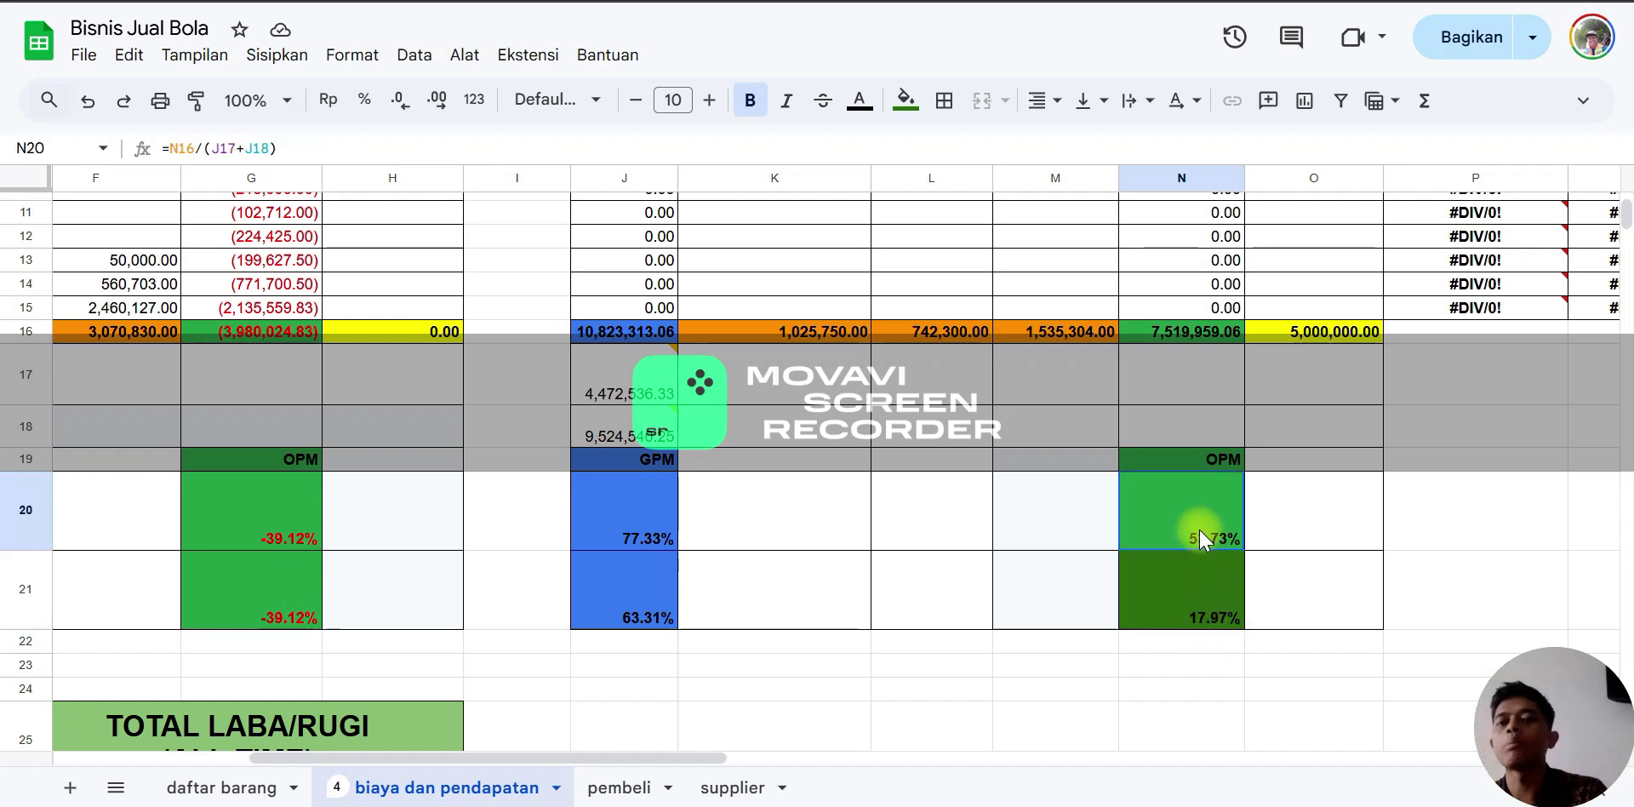
scroll(1218, 559, "down", 3)
scroll(1217, 558, "up", 3)
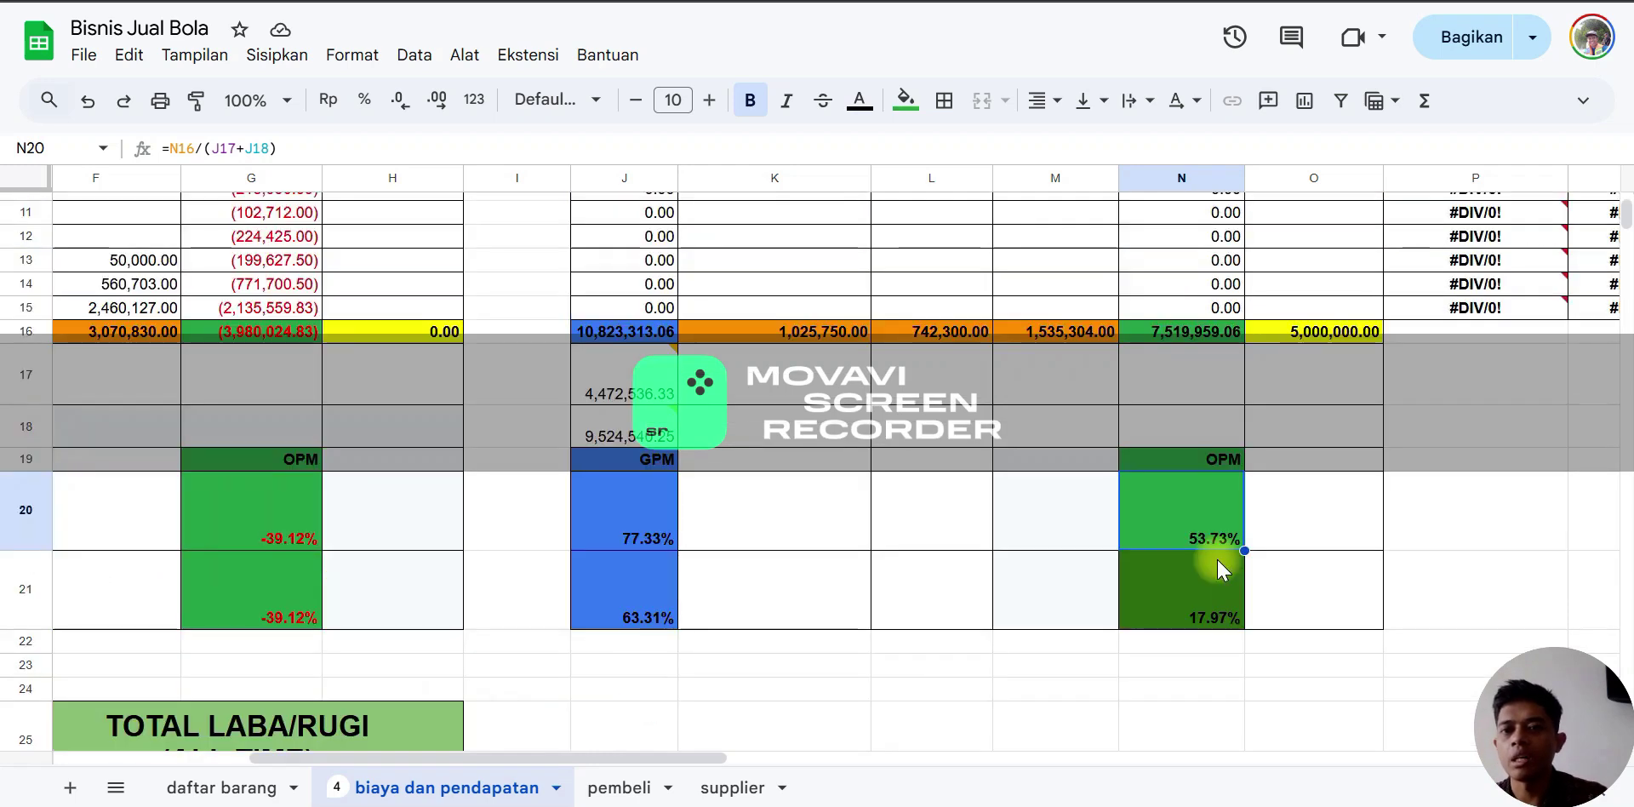
scroll(1217, 568, "up", 3)
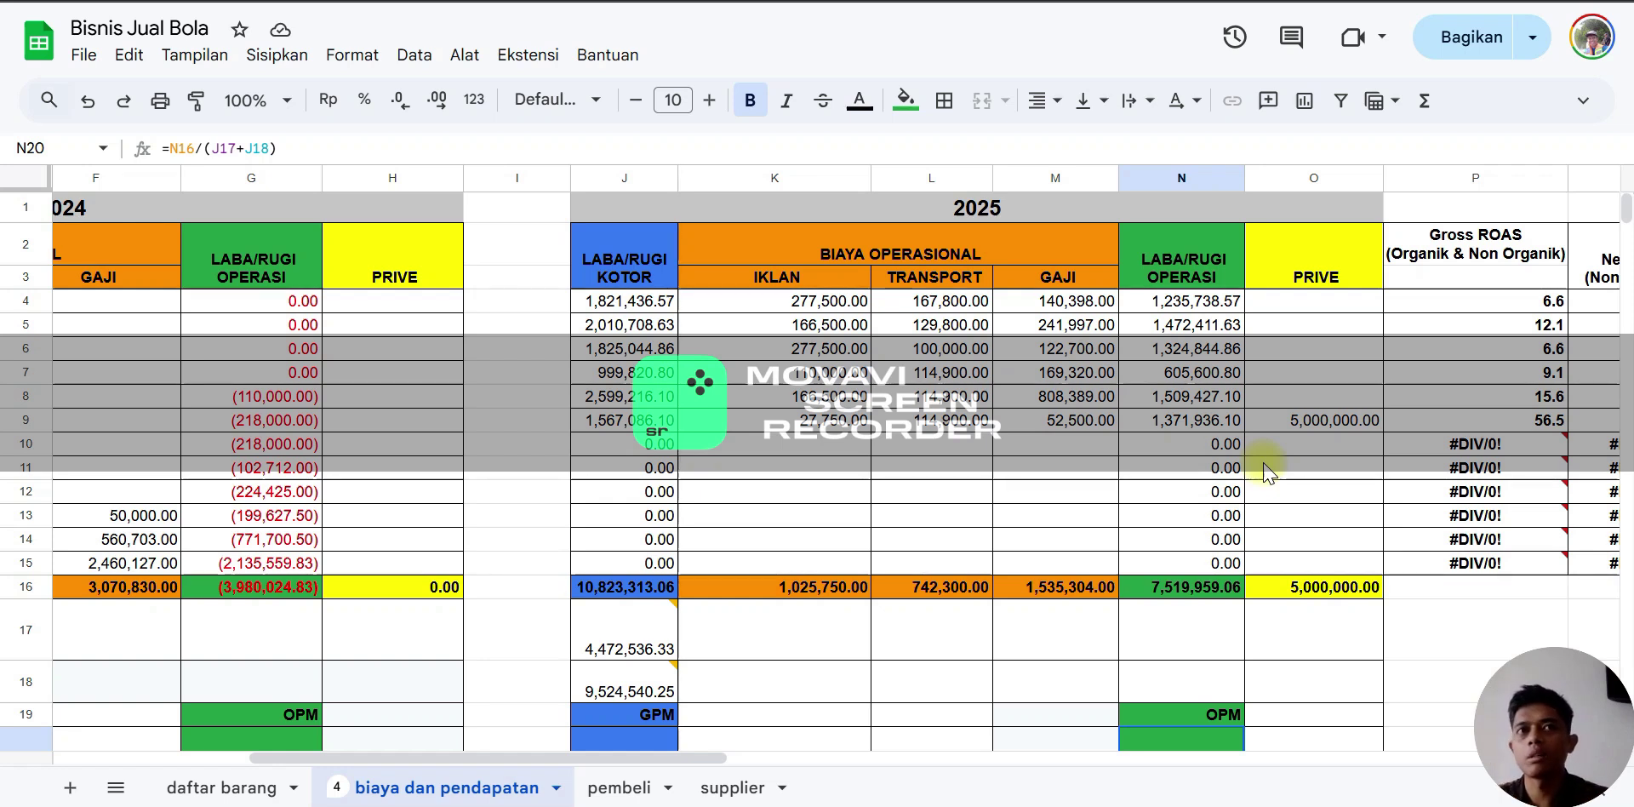
scroll(1277, 451, "down", 5)
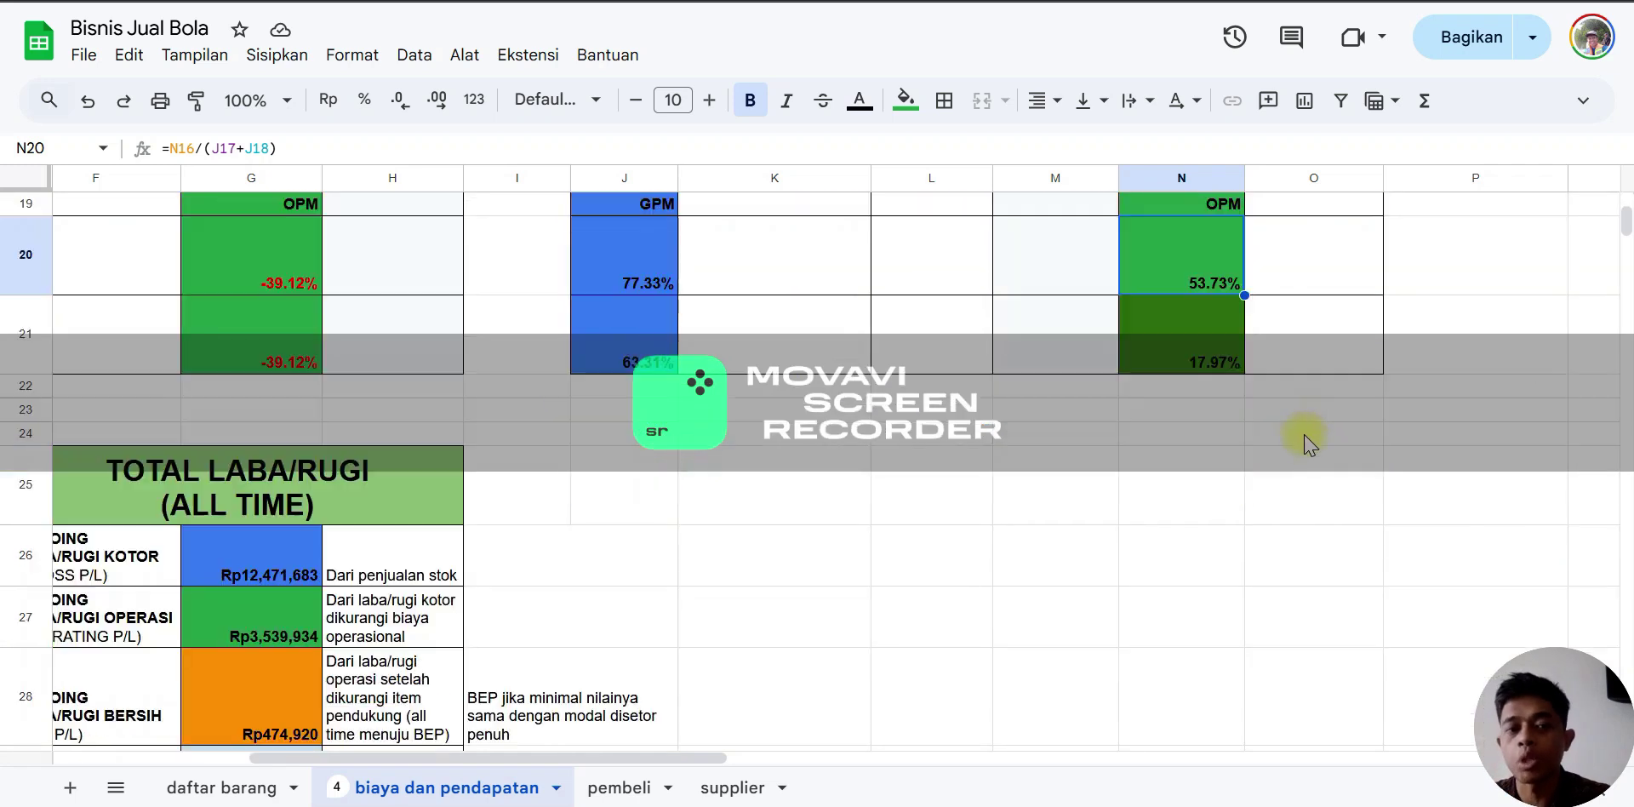
Examine the TOTAL BIAYA (ALL TIME) block, covering its heading and the Nilai Transaksi, Biaya Asuransi 1 and Biaya Affiliate rows
left_click_drag(694, 760, 285, 757)
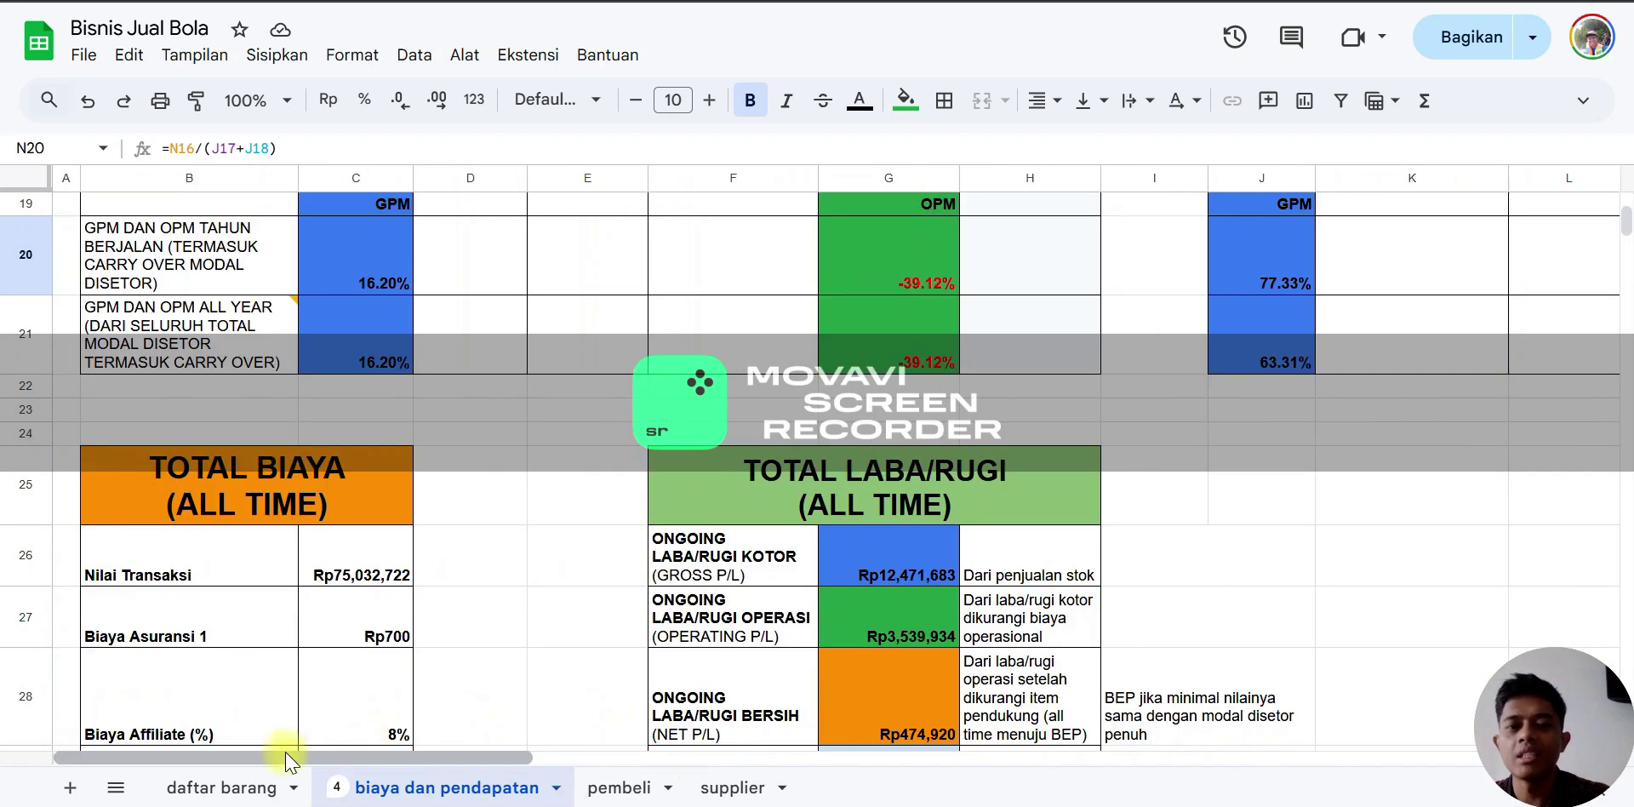
scroll(370, 658, "down", 1)
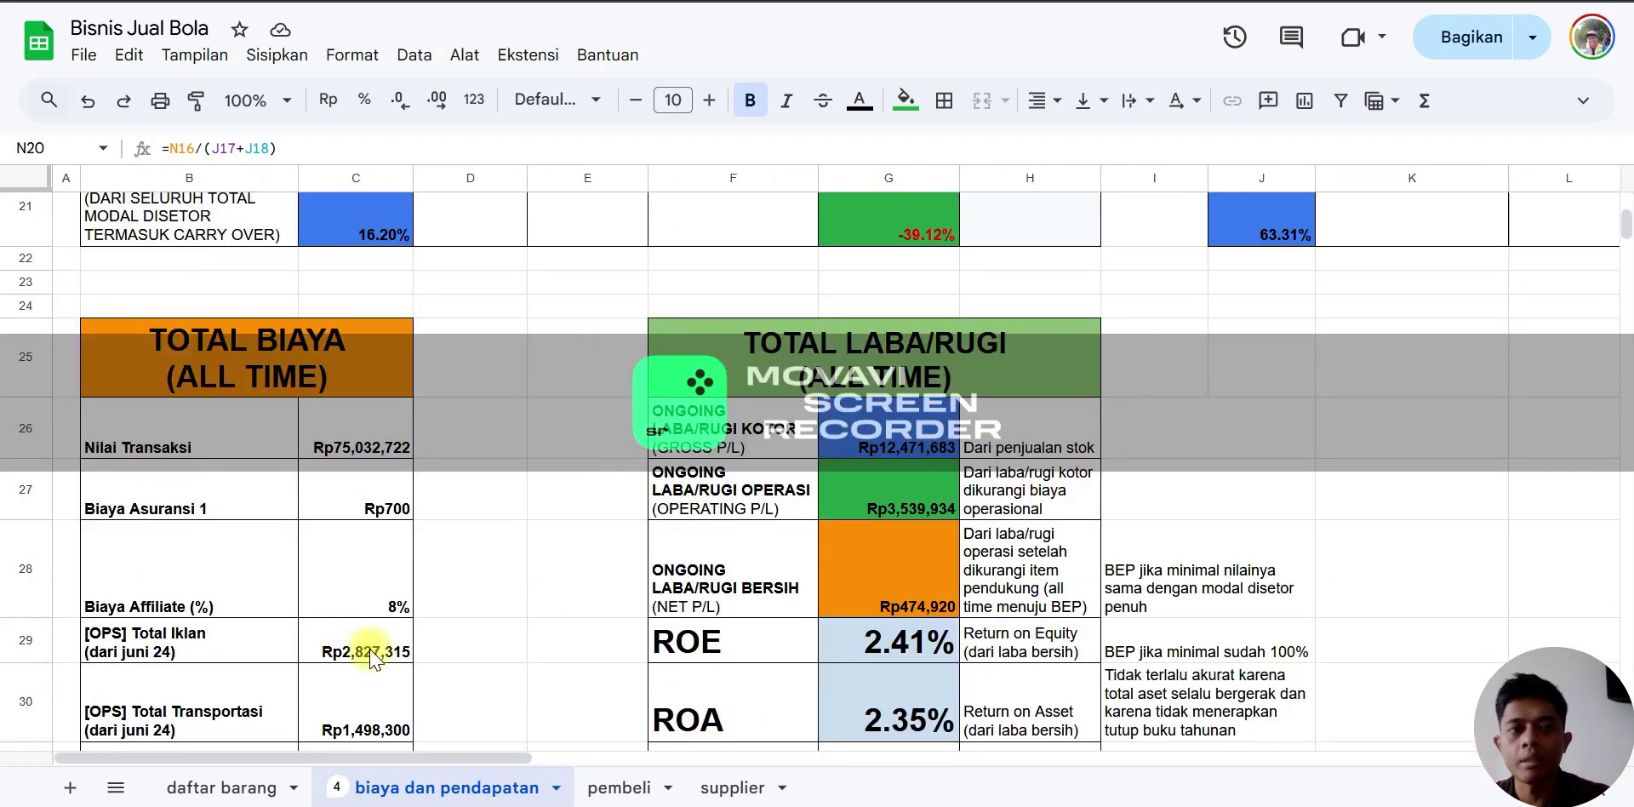
left_click(373, 438)
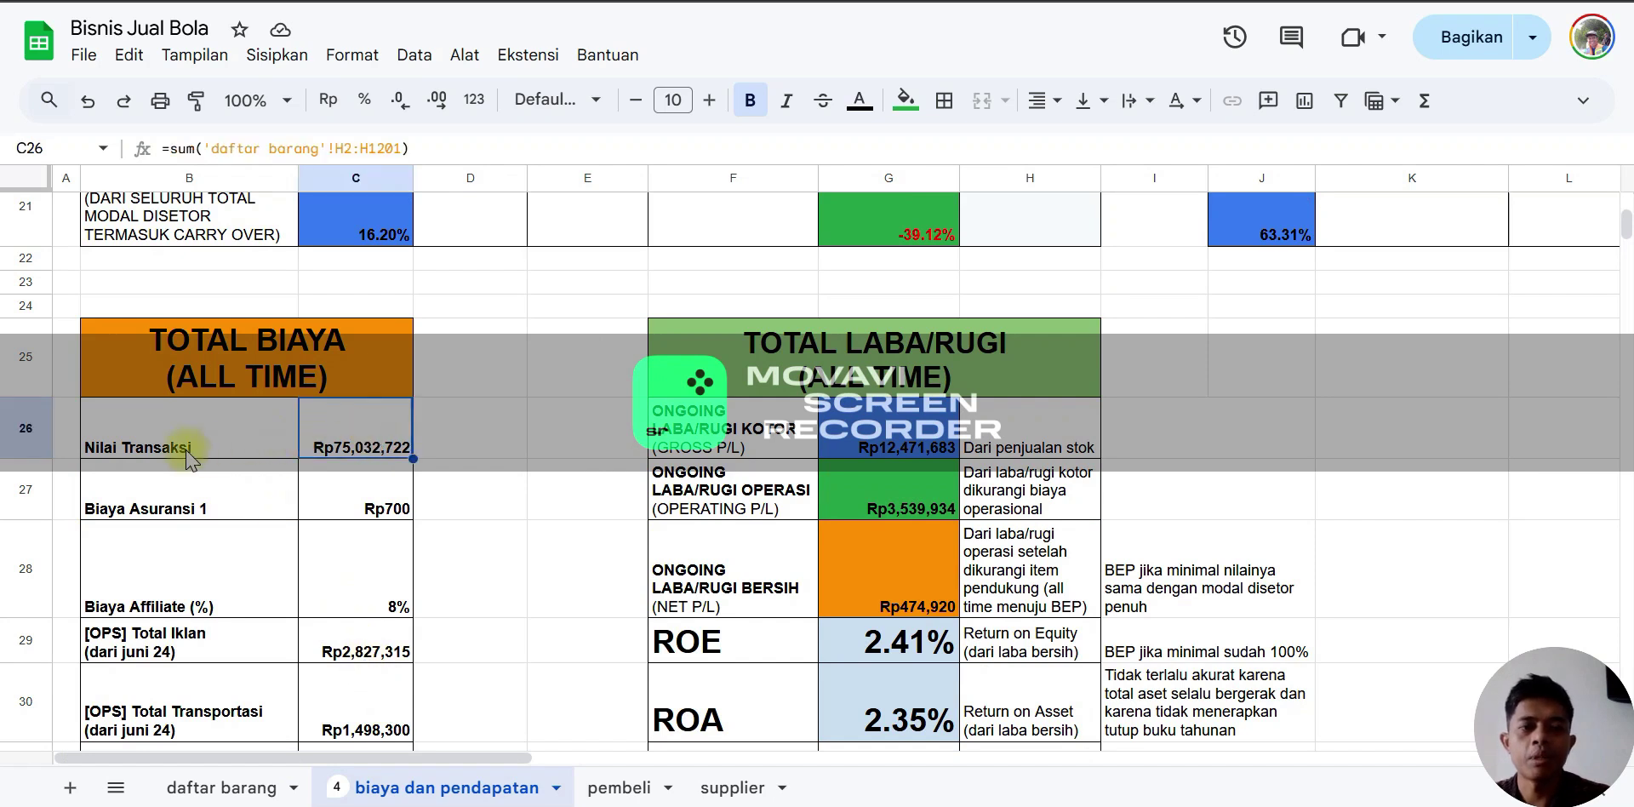
left_click(185, 453)
left_click(196, 502)
left_click(217, 566)
left_click(302, 564)
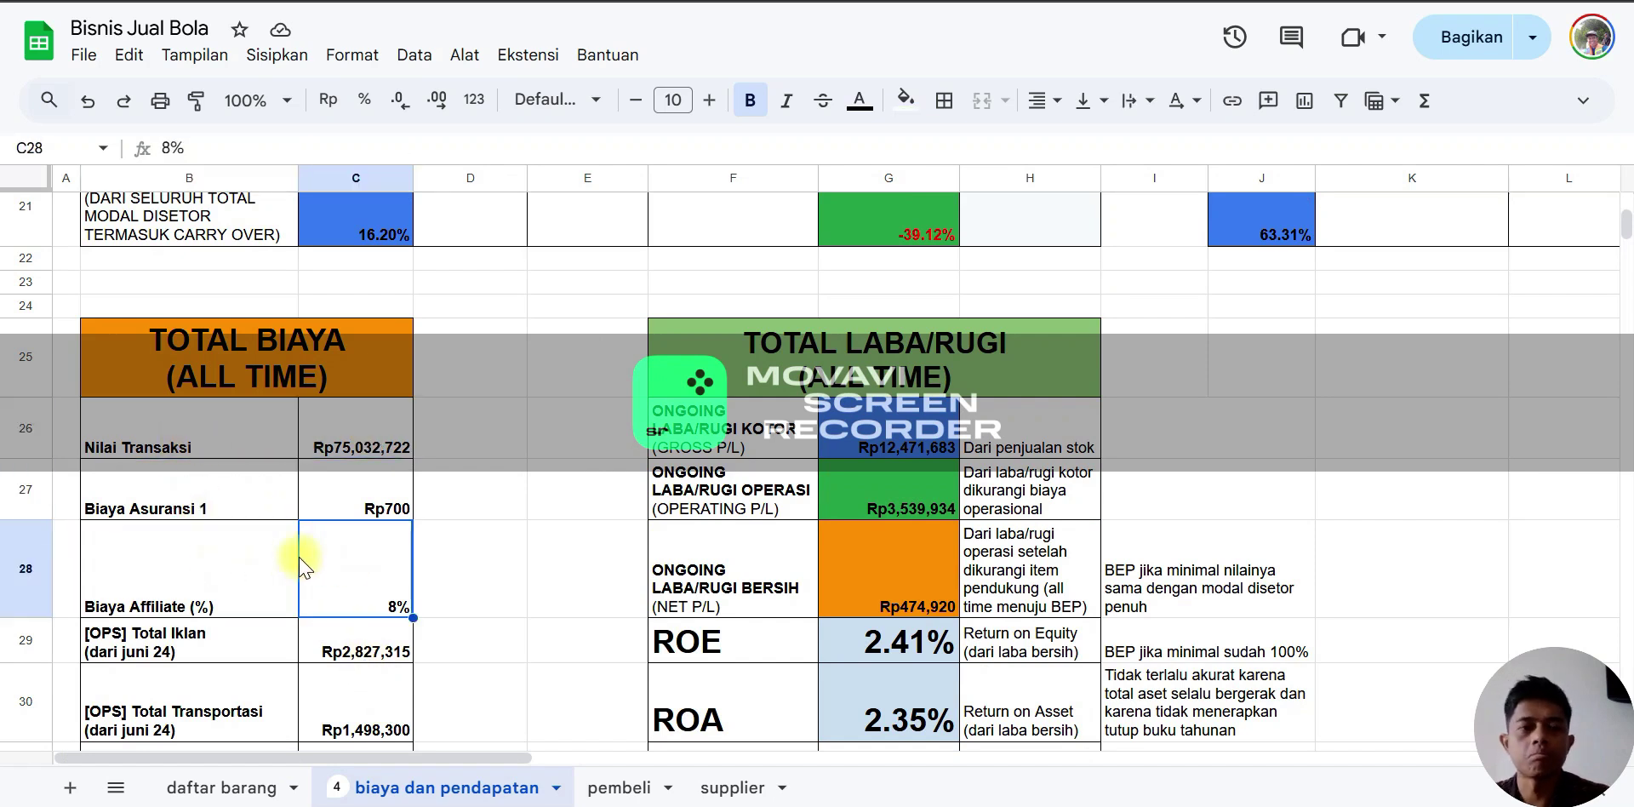
scroll(302, 564, "down", 3)
scroll(269, 566, "up", 1)
left_click(222, 319)
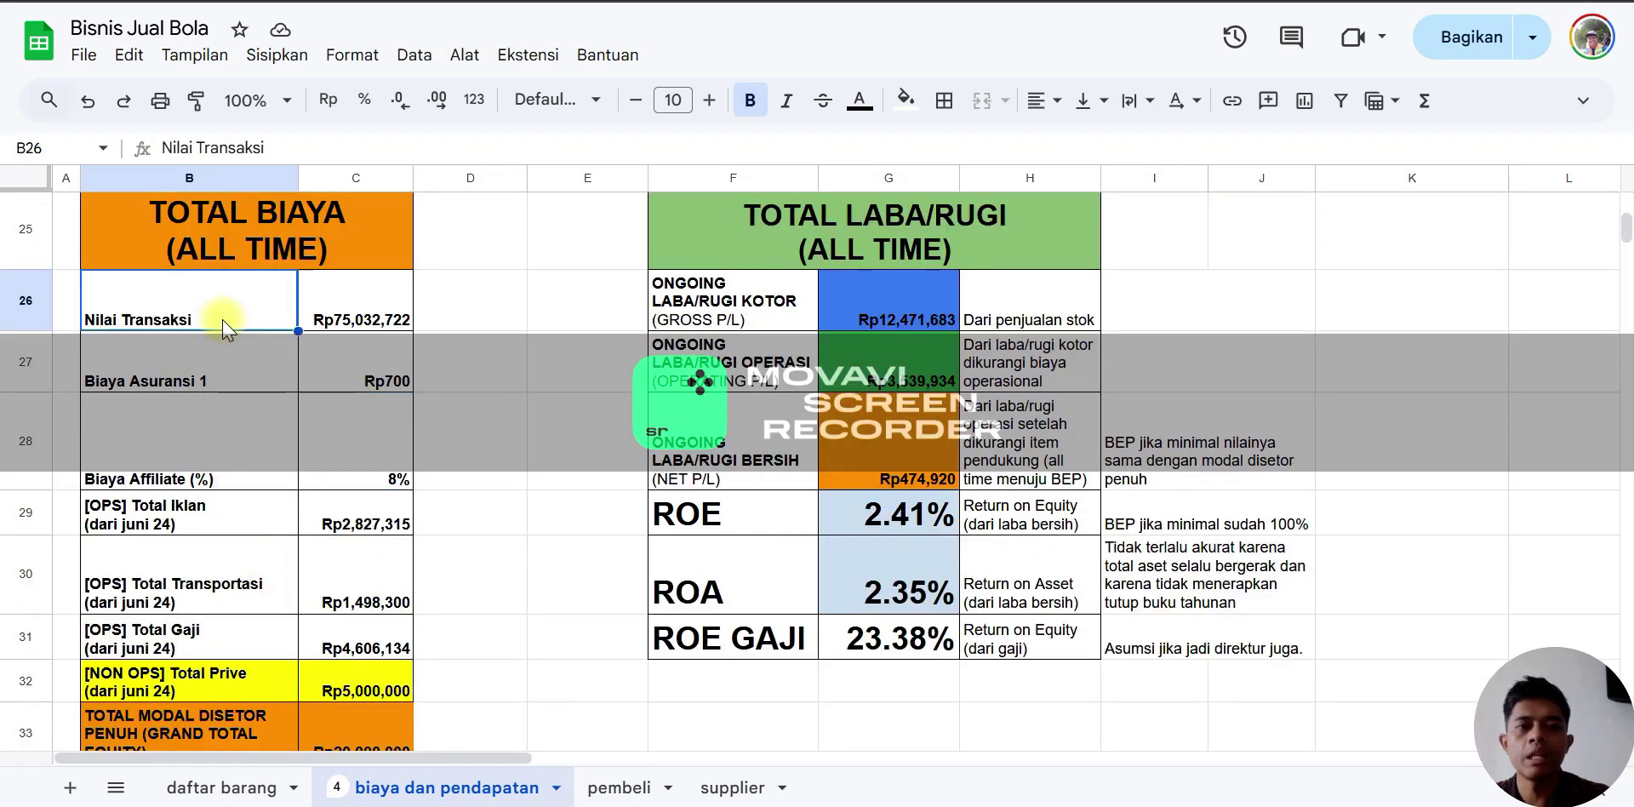
left_click(269, 259)
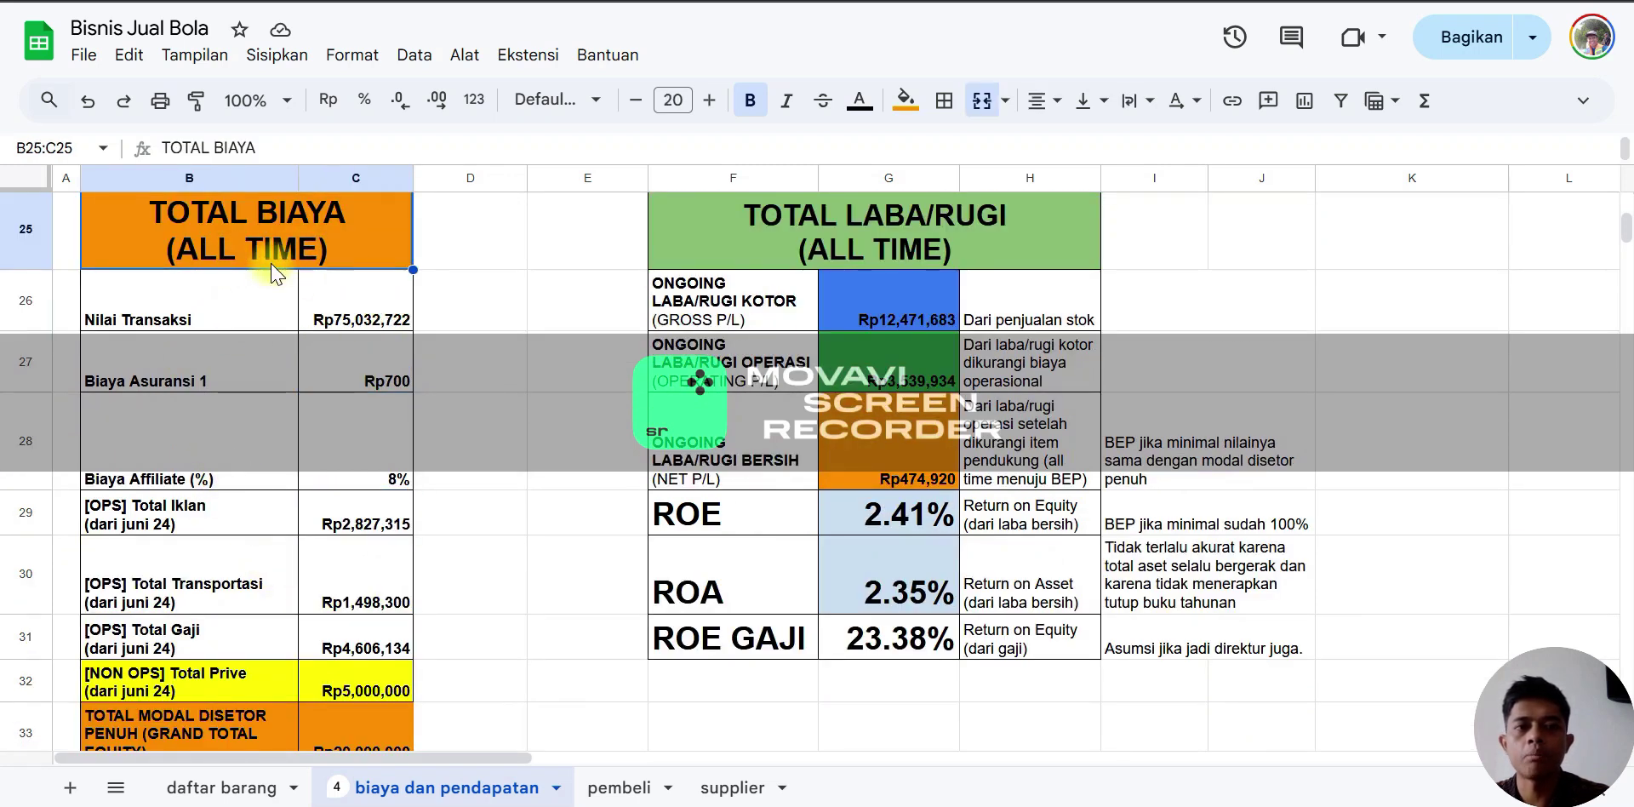
Inspect the Nilai Transaksi, insurance and affiliate cells in C26 to C28, and check the purchase price columns in the daftar barang sheet
left_click(370, 311)
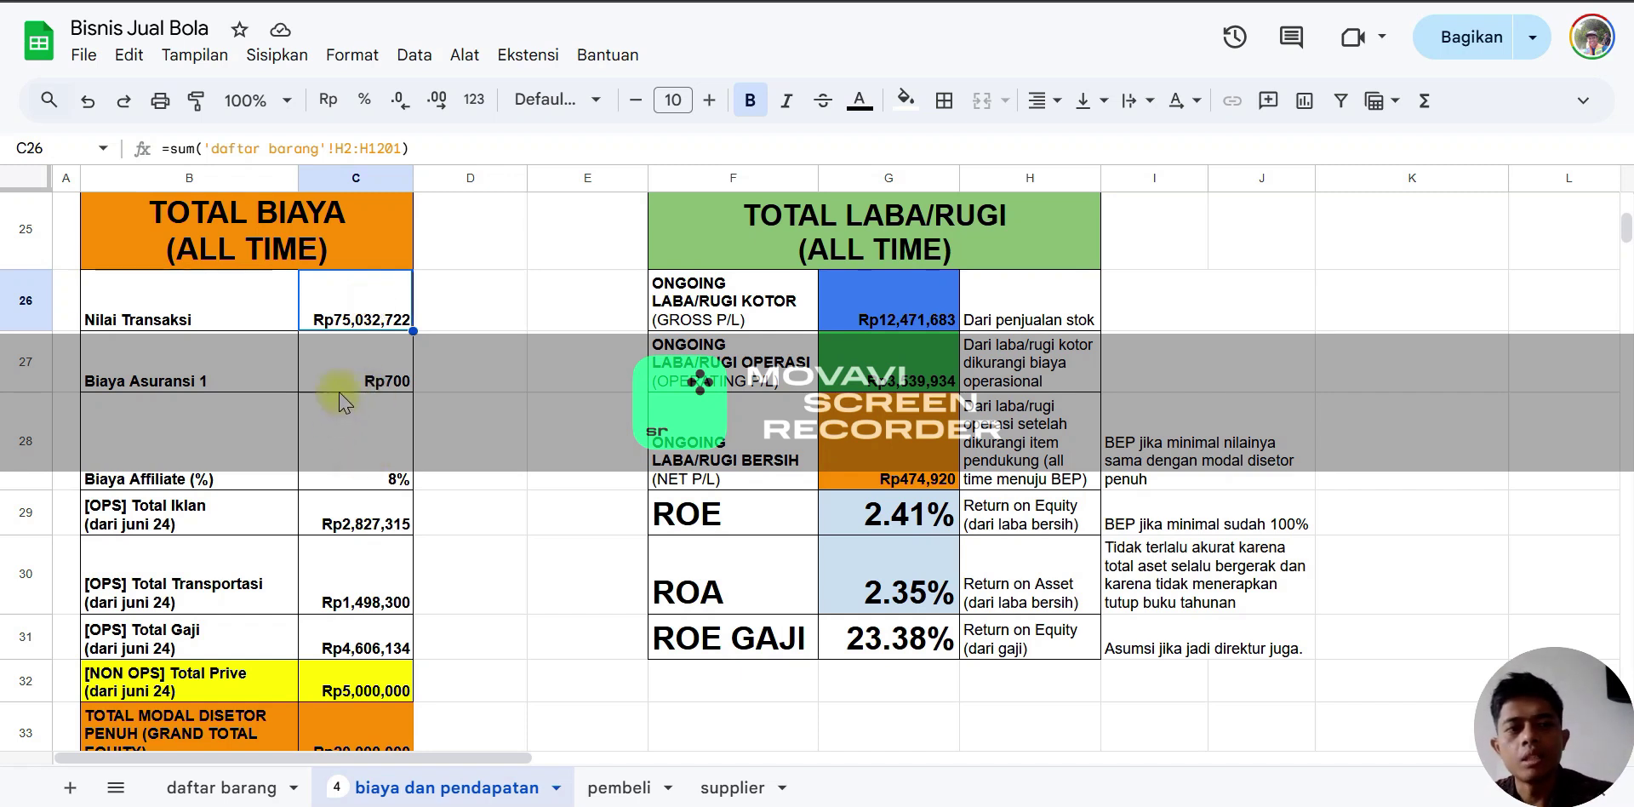
left_click(383, 388)
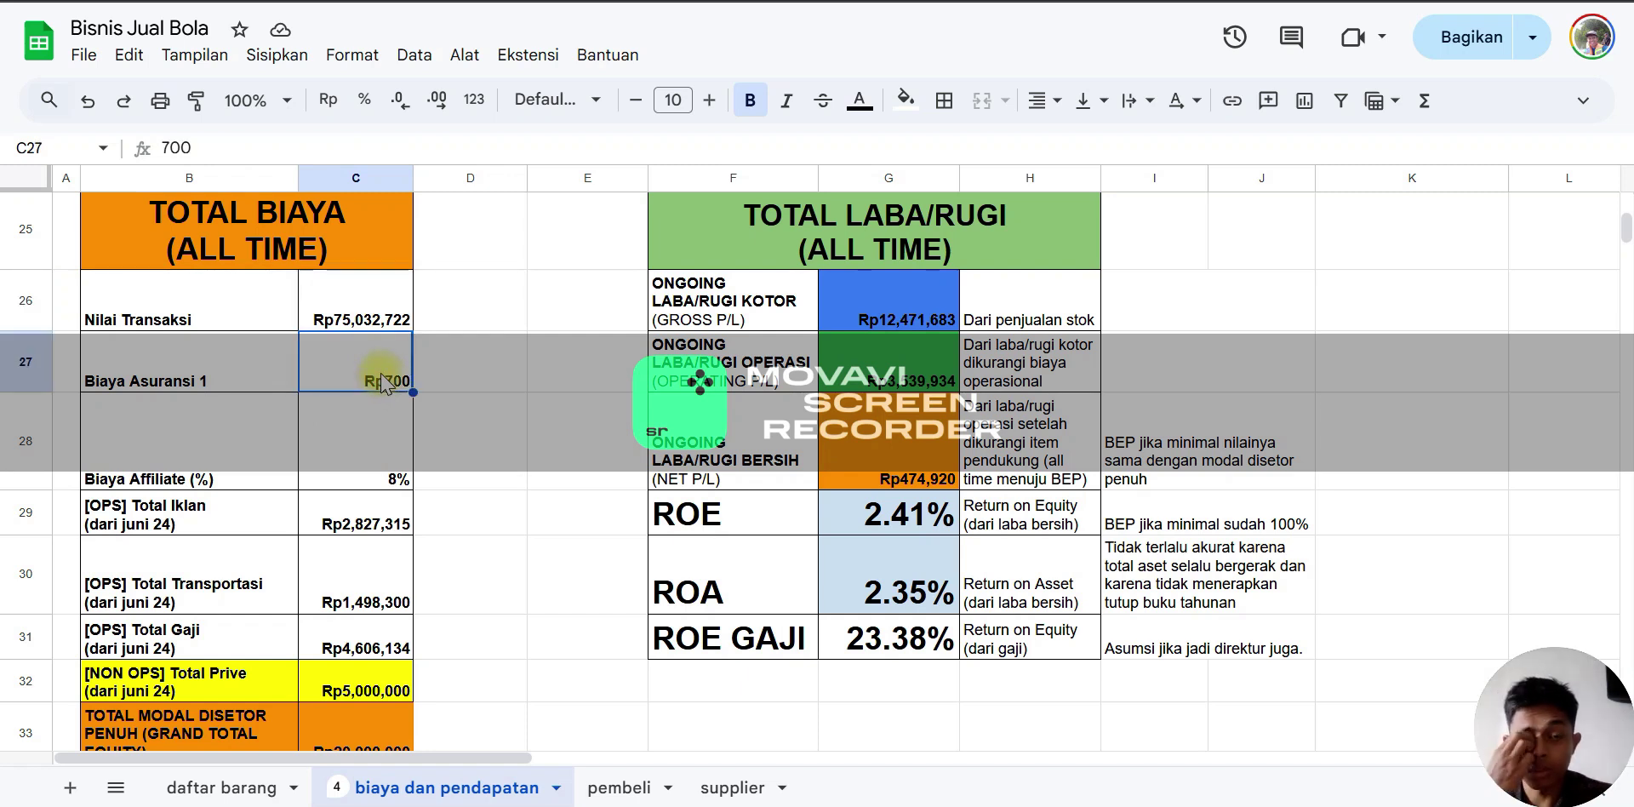
left_click(348, 471)
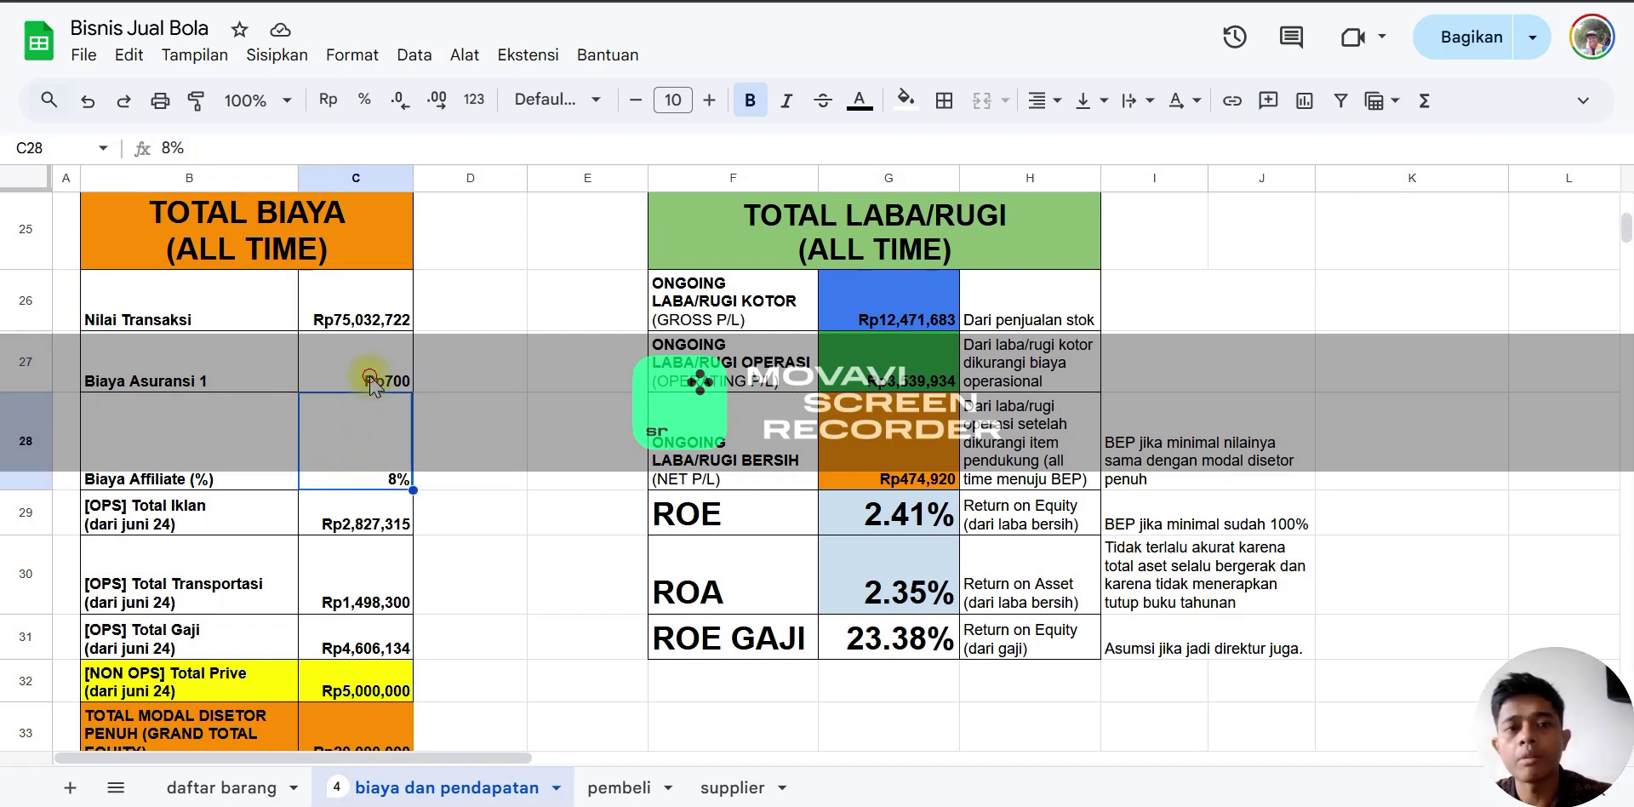
left_click(219, 790)
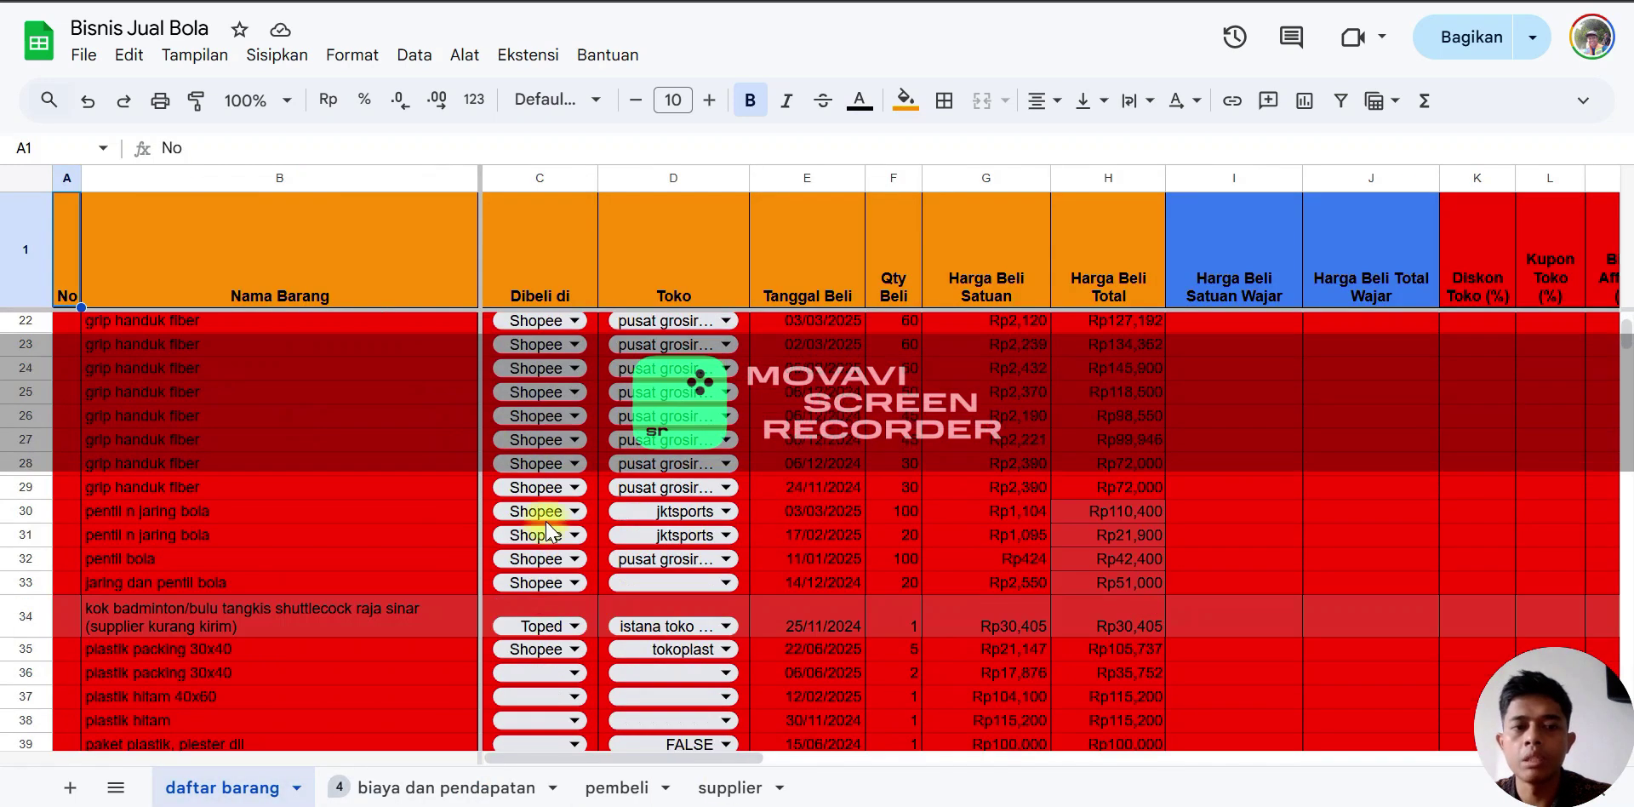
scroll(549, 532, "down", 20)
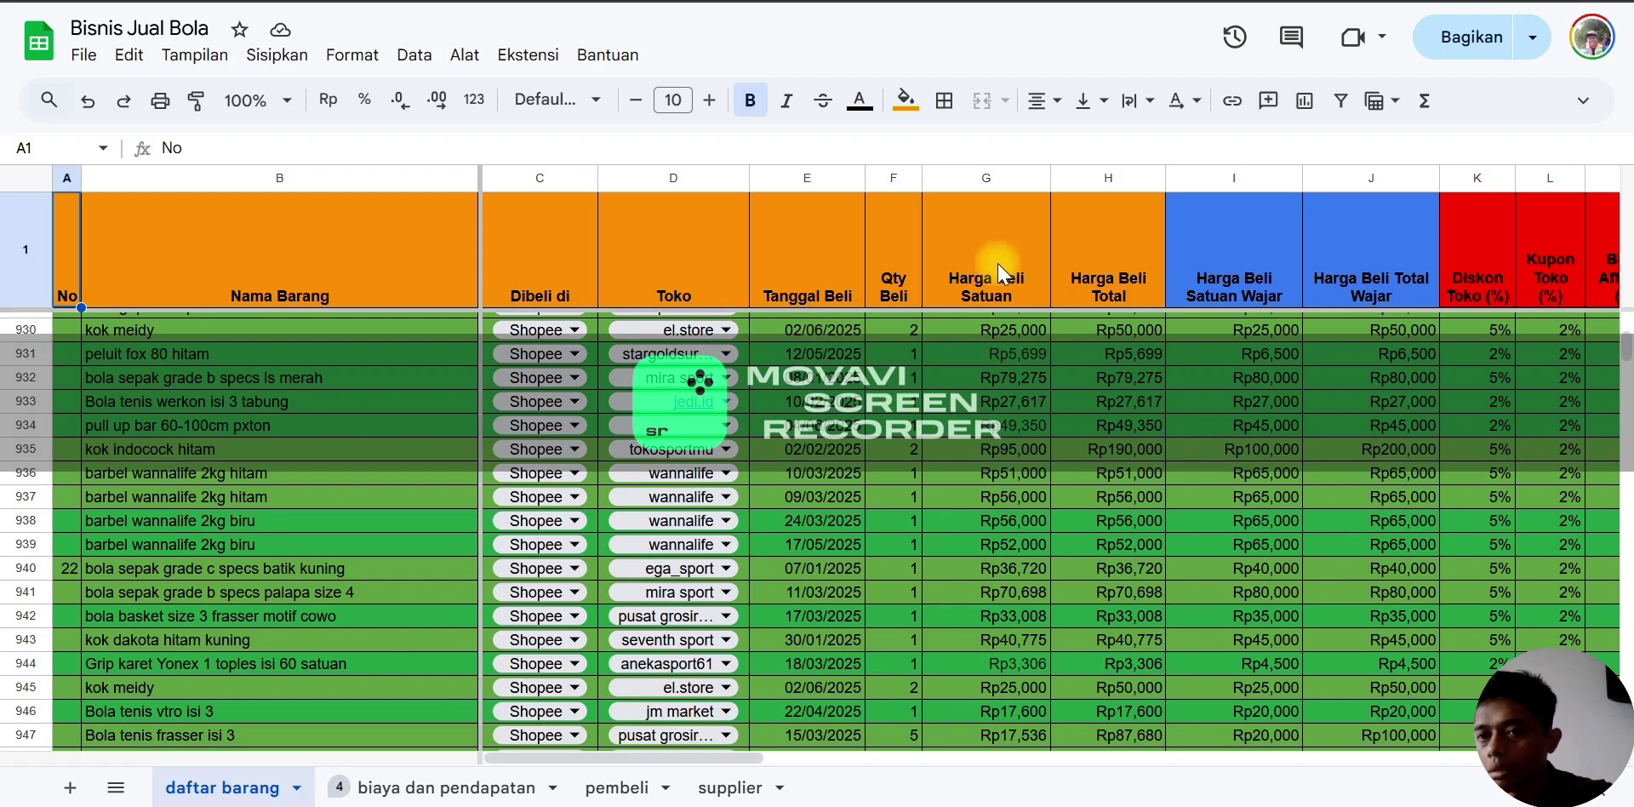
left_click(391, 789)
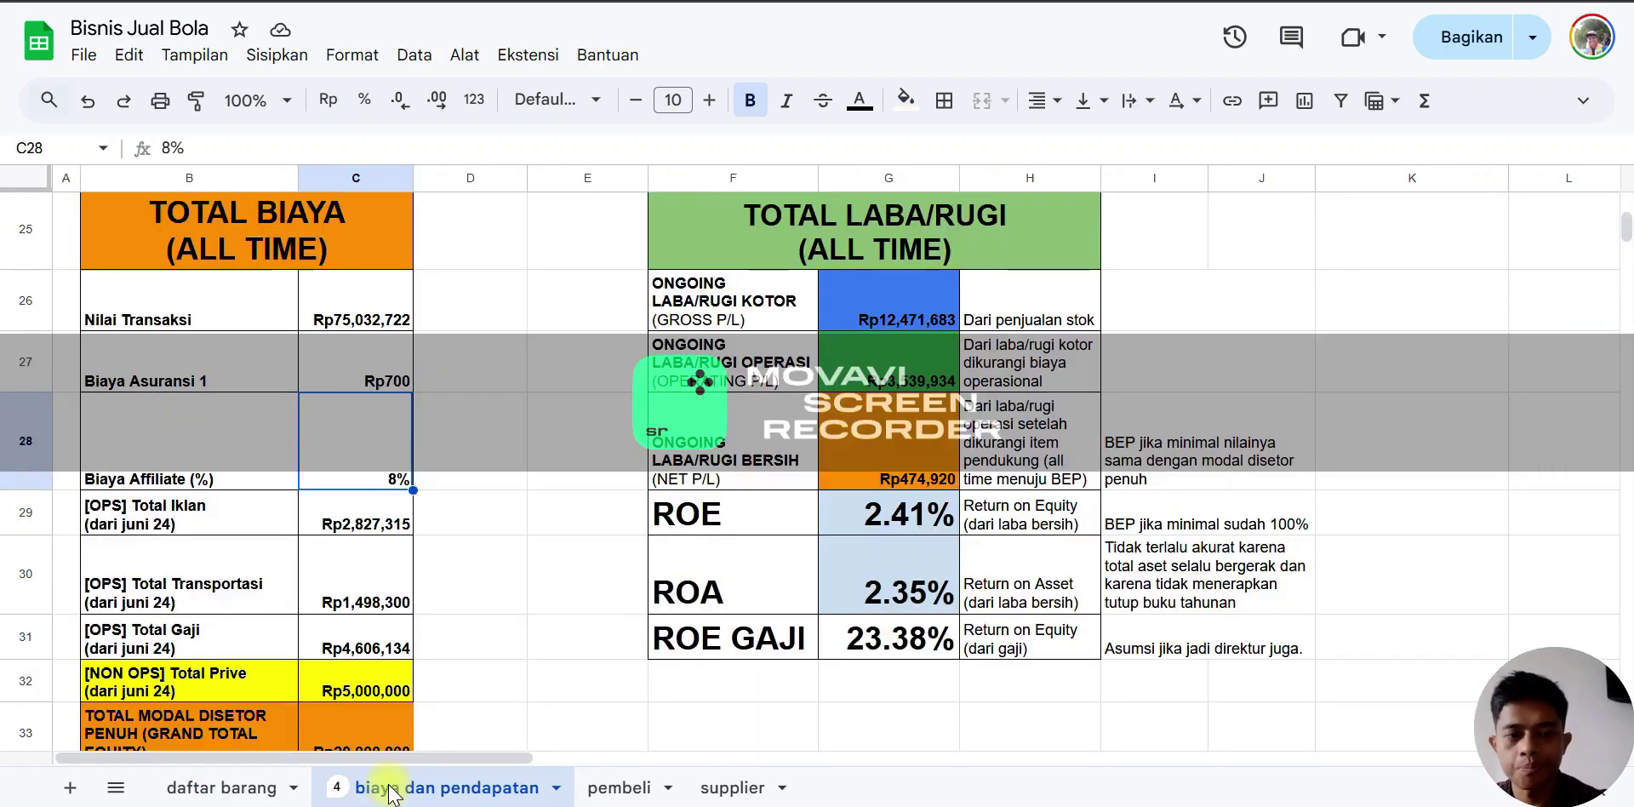
Review the operating totals for Iklan, Transportasi and Gaji, sum them by selecting B29:C31, and inspect the Total Prive formula in C32
left_click(192, 529)
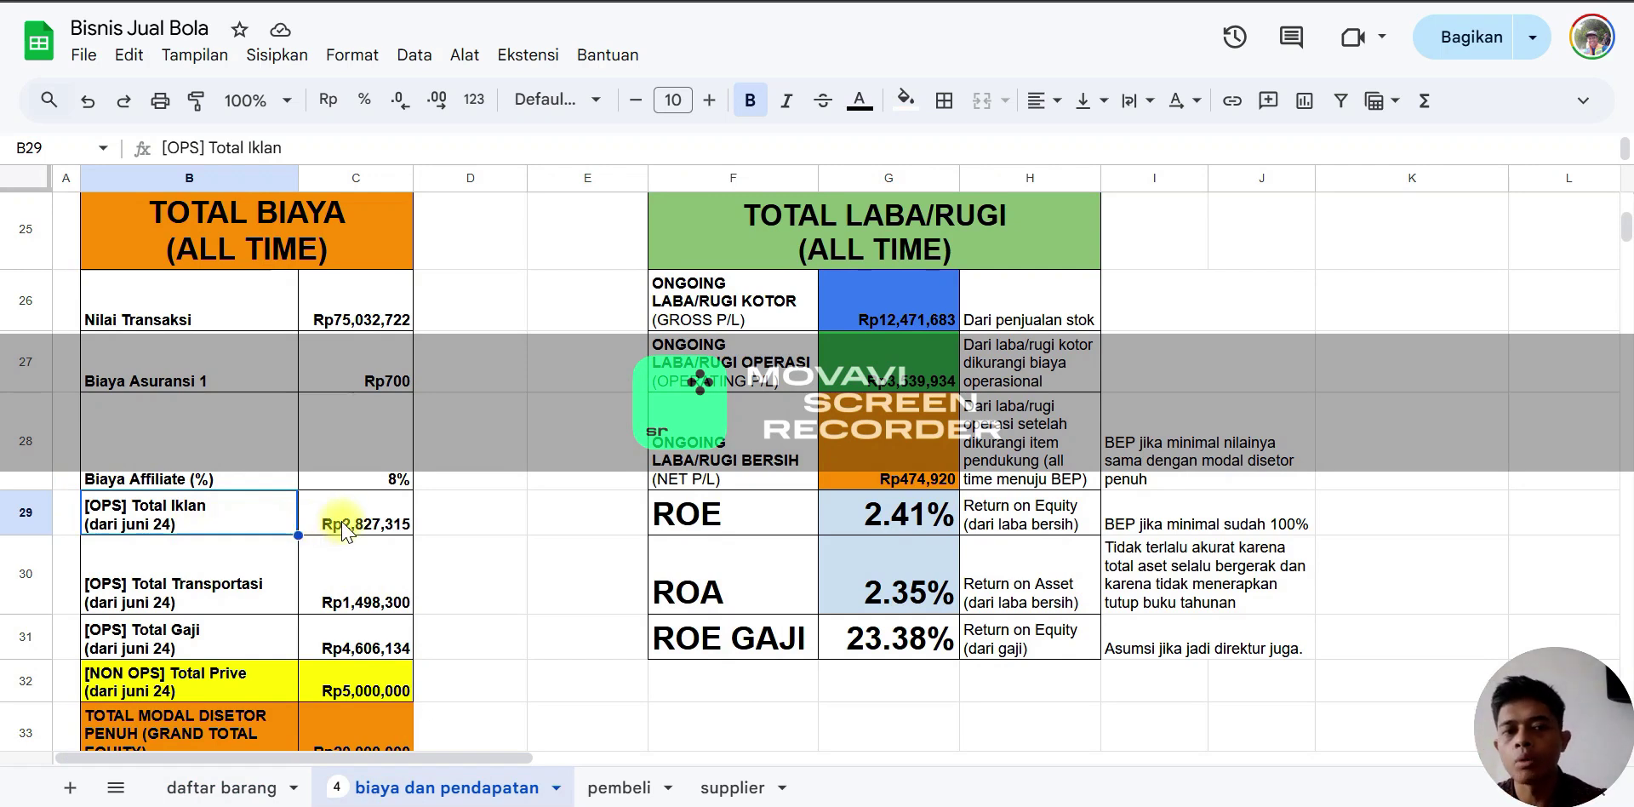
left_click(254, 599)
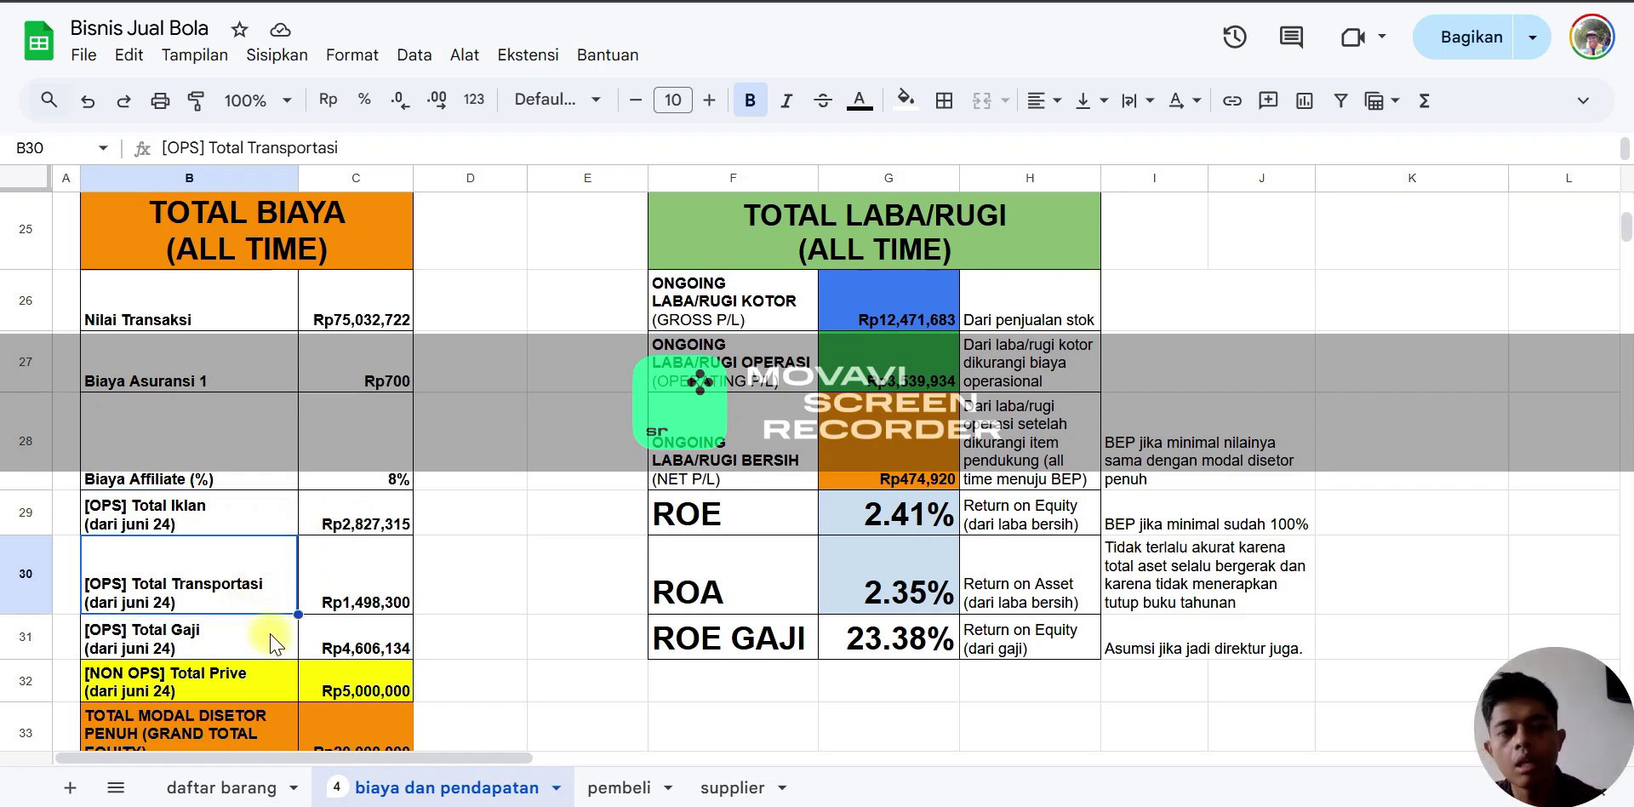
left_click(198, 645)
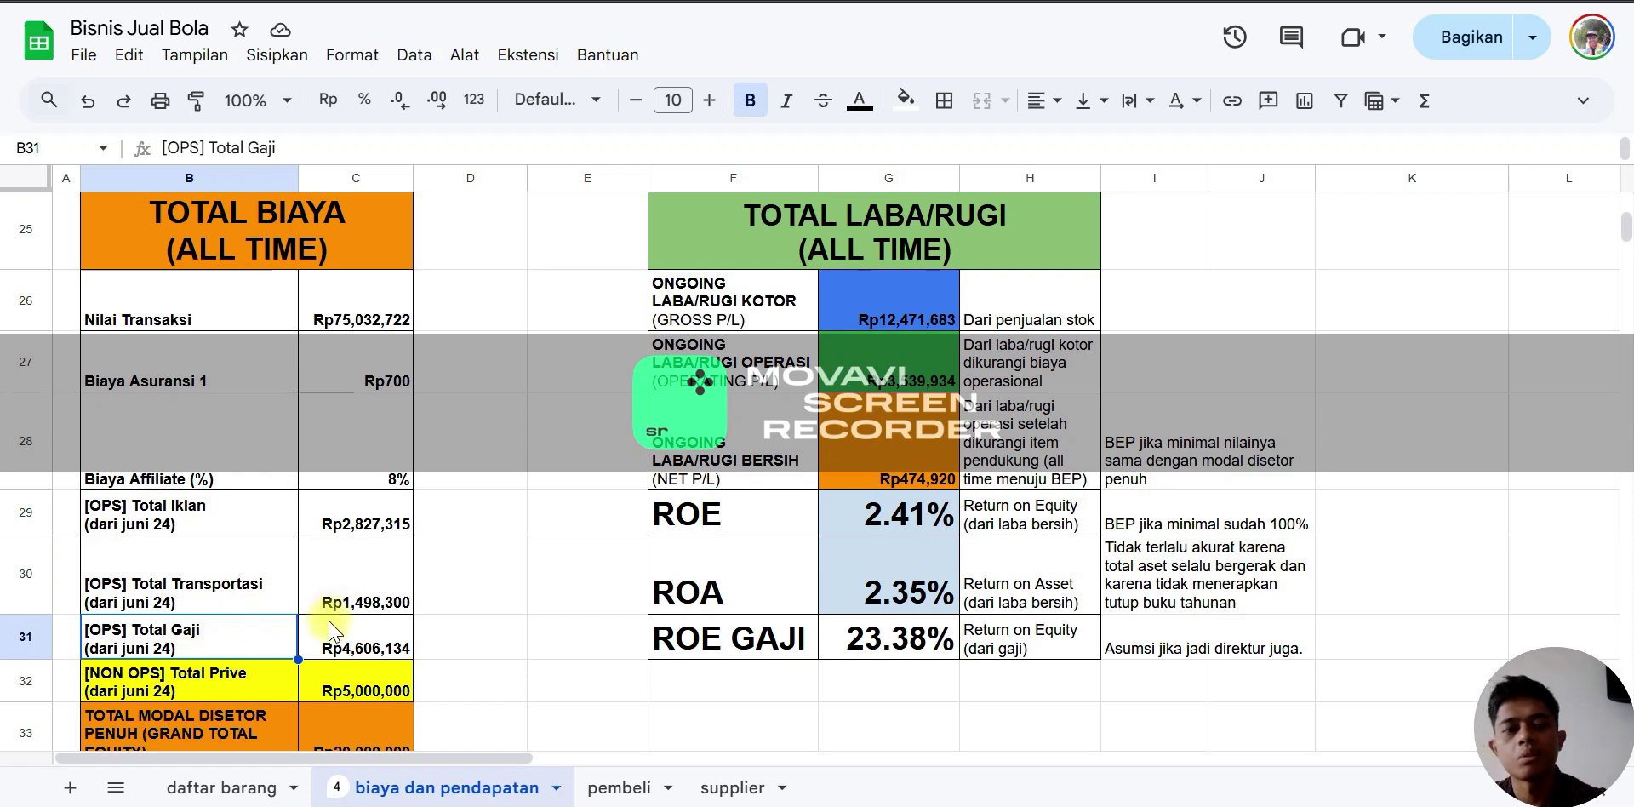
left_click_drag(322, 514, 269, 653)
left_click(162, 694)
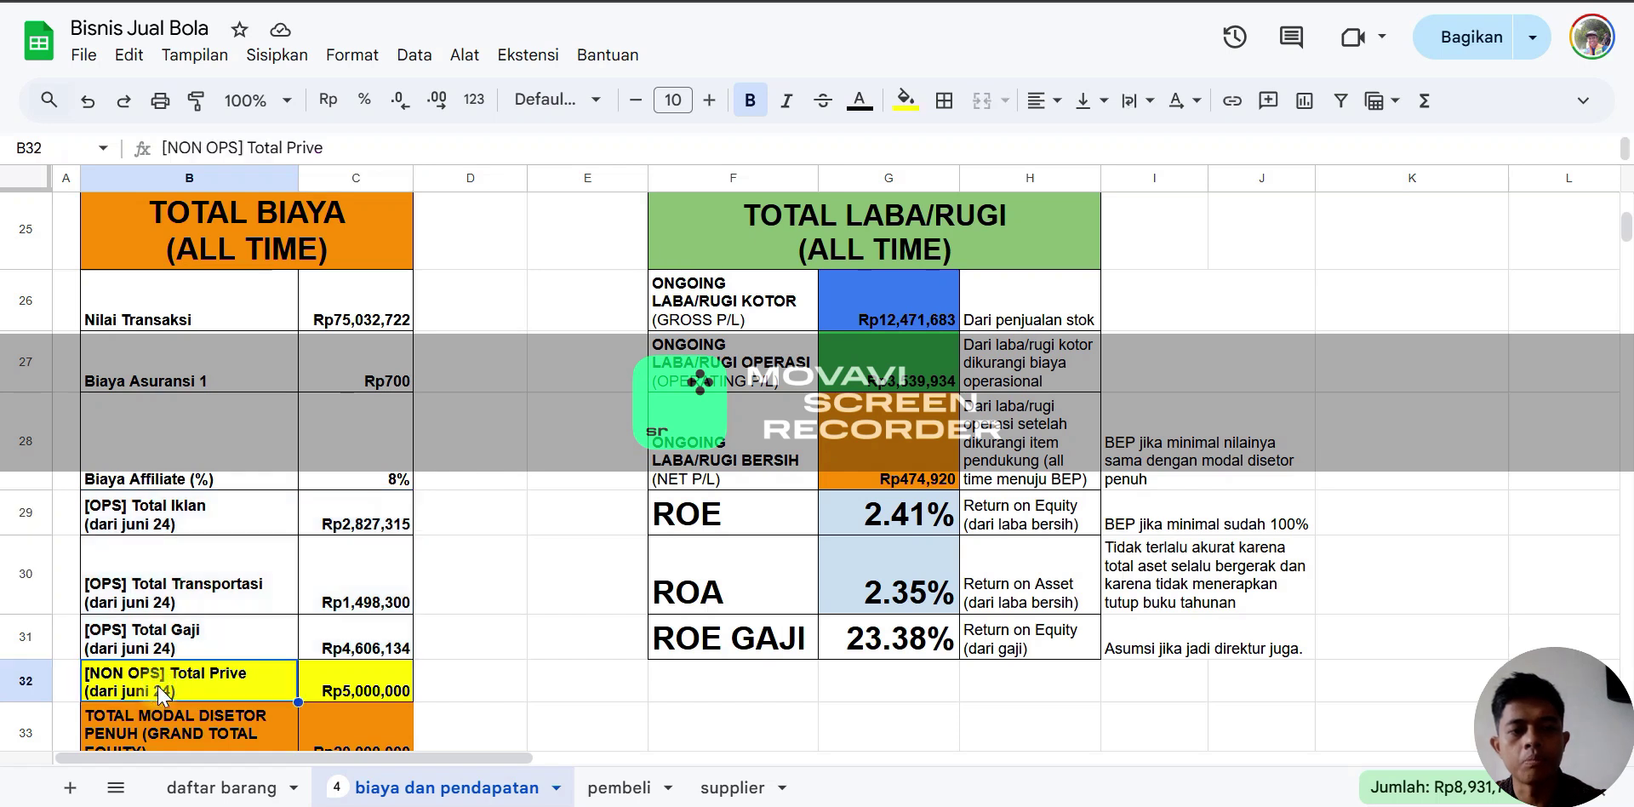
left_click(349, 699)
Inspect the formulas for total paid-in capital in C33, current equity in C34 and TOTAL ASET in C35
scroll(337, 640, "down", 3)
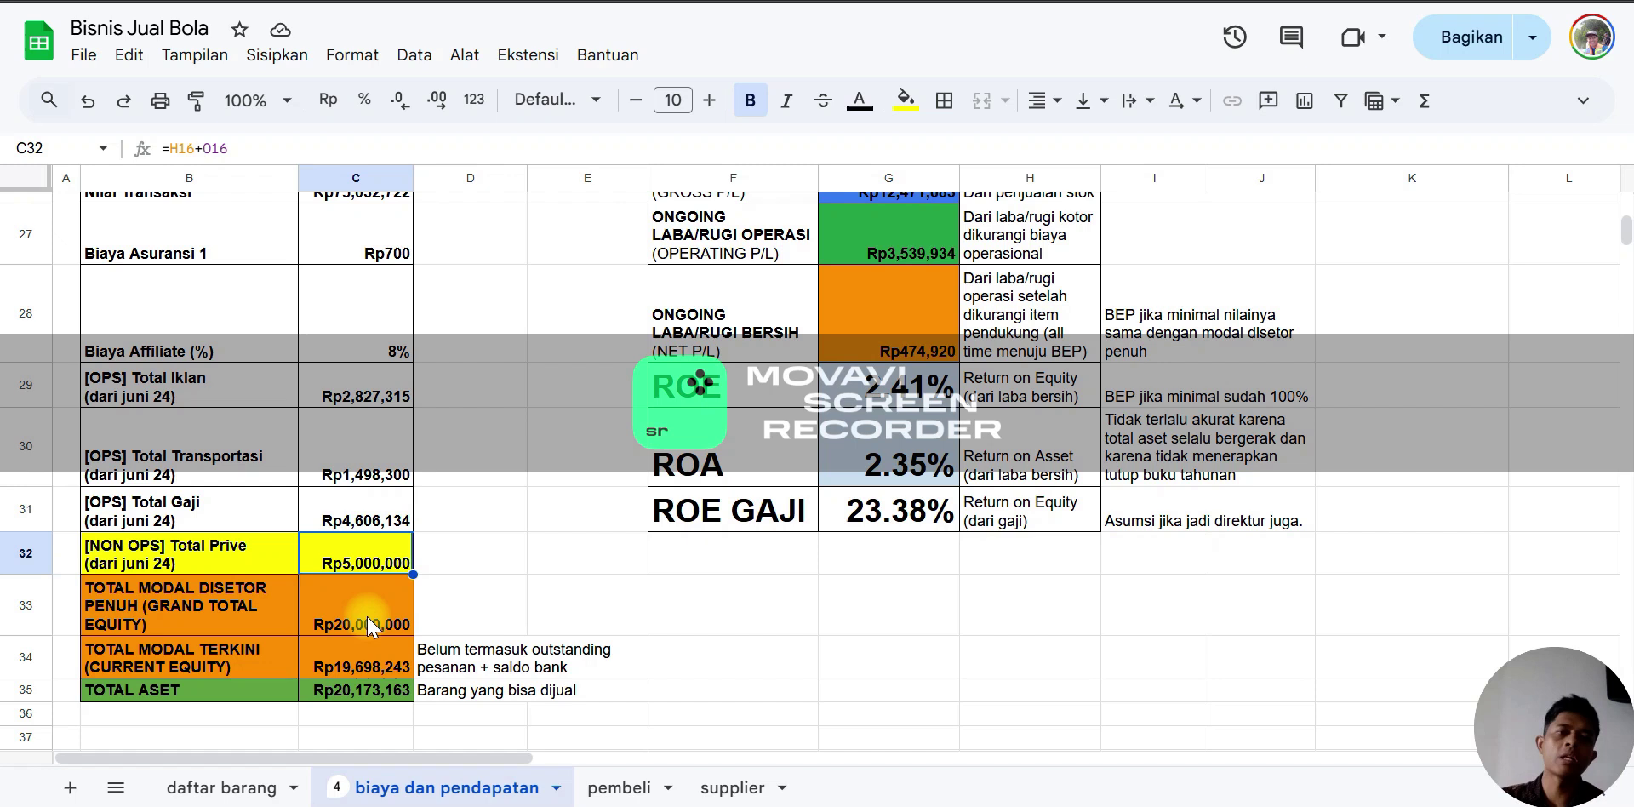
left_click(366, 616)
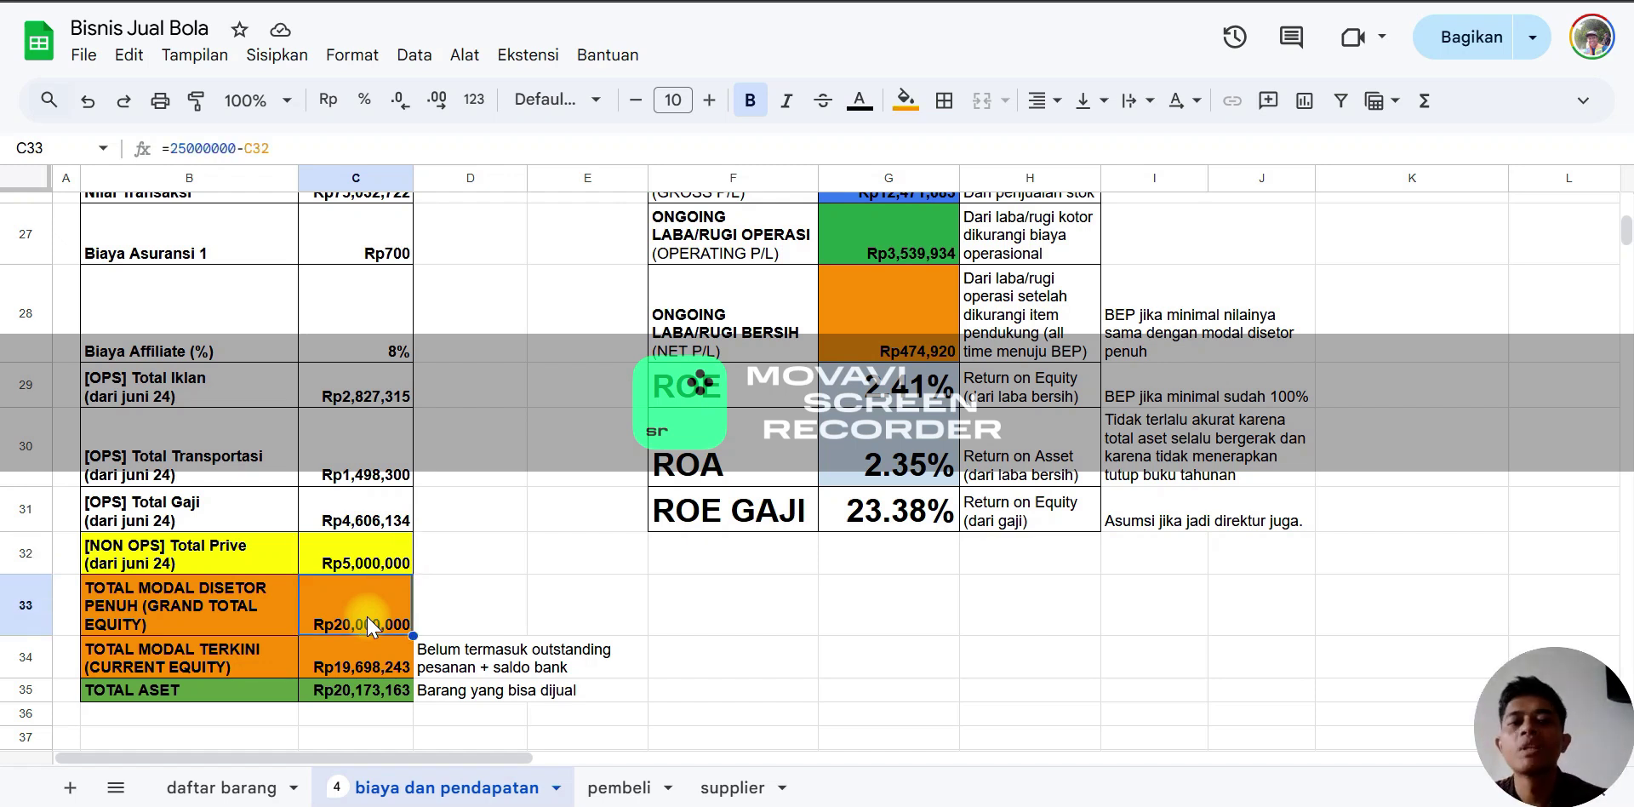
left_click(234, 667)
left_click(369, 660)
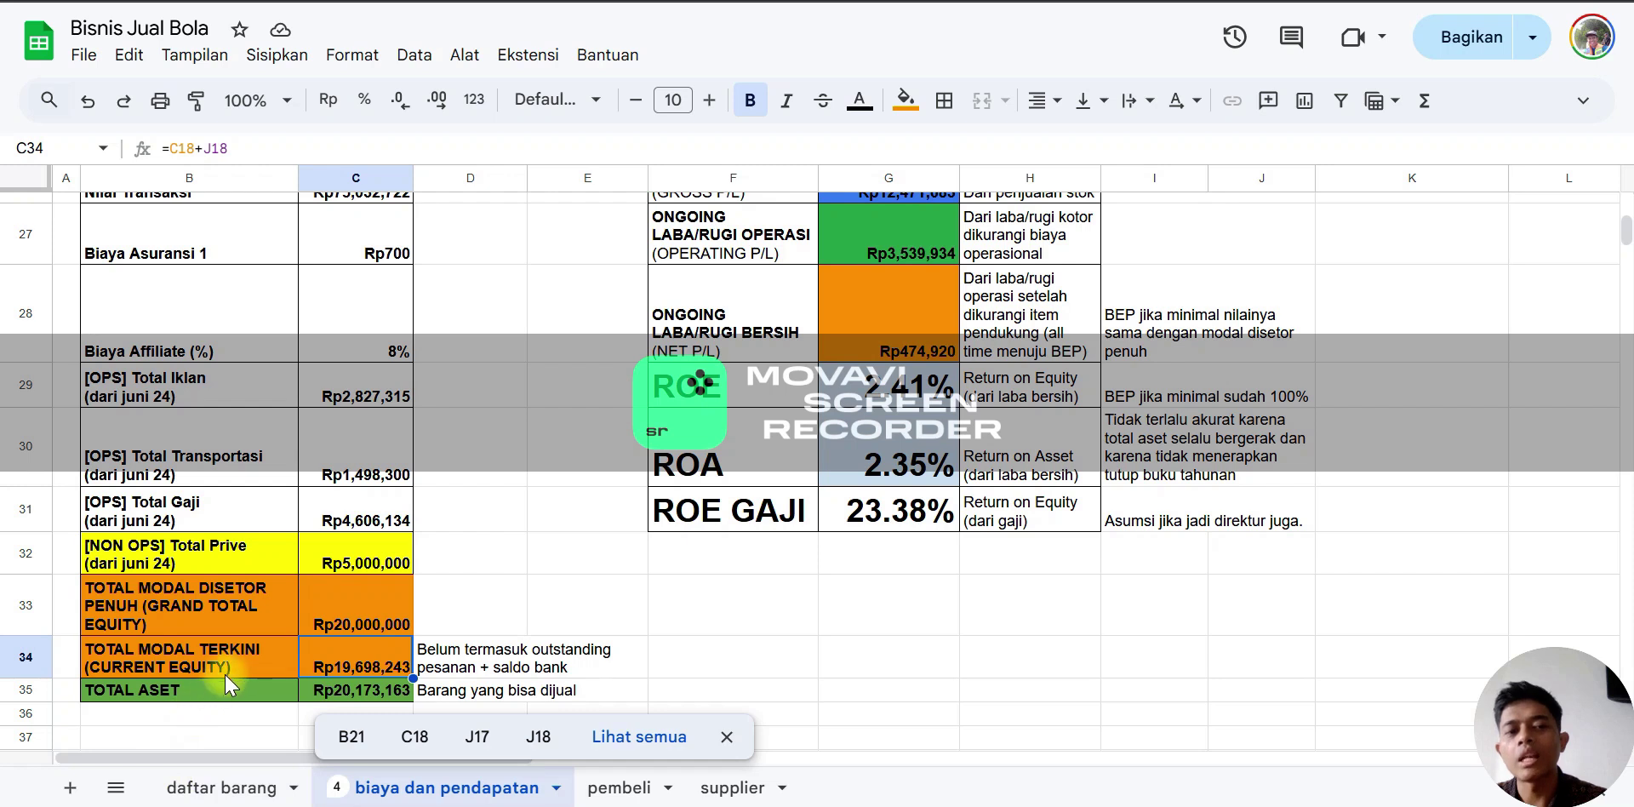
left_click(255, 691)
left_click(304, 698)
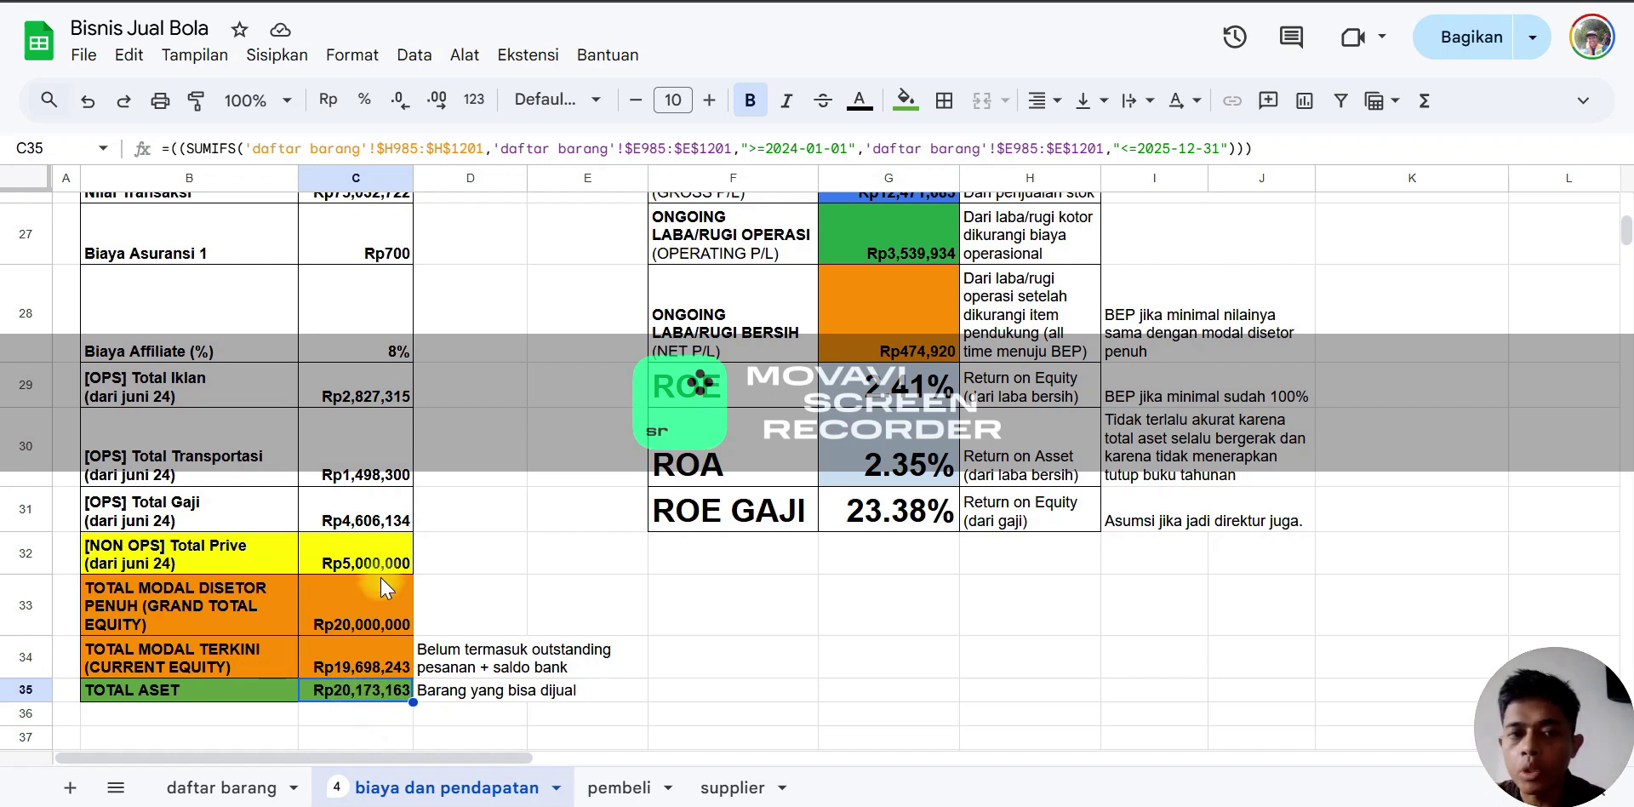
Compare the total paid-in capital formula in C33 with the TOTAL ASET formula in C35
left_click(371, 615)
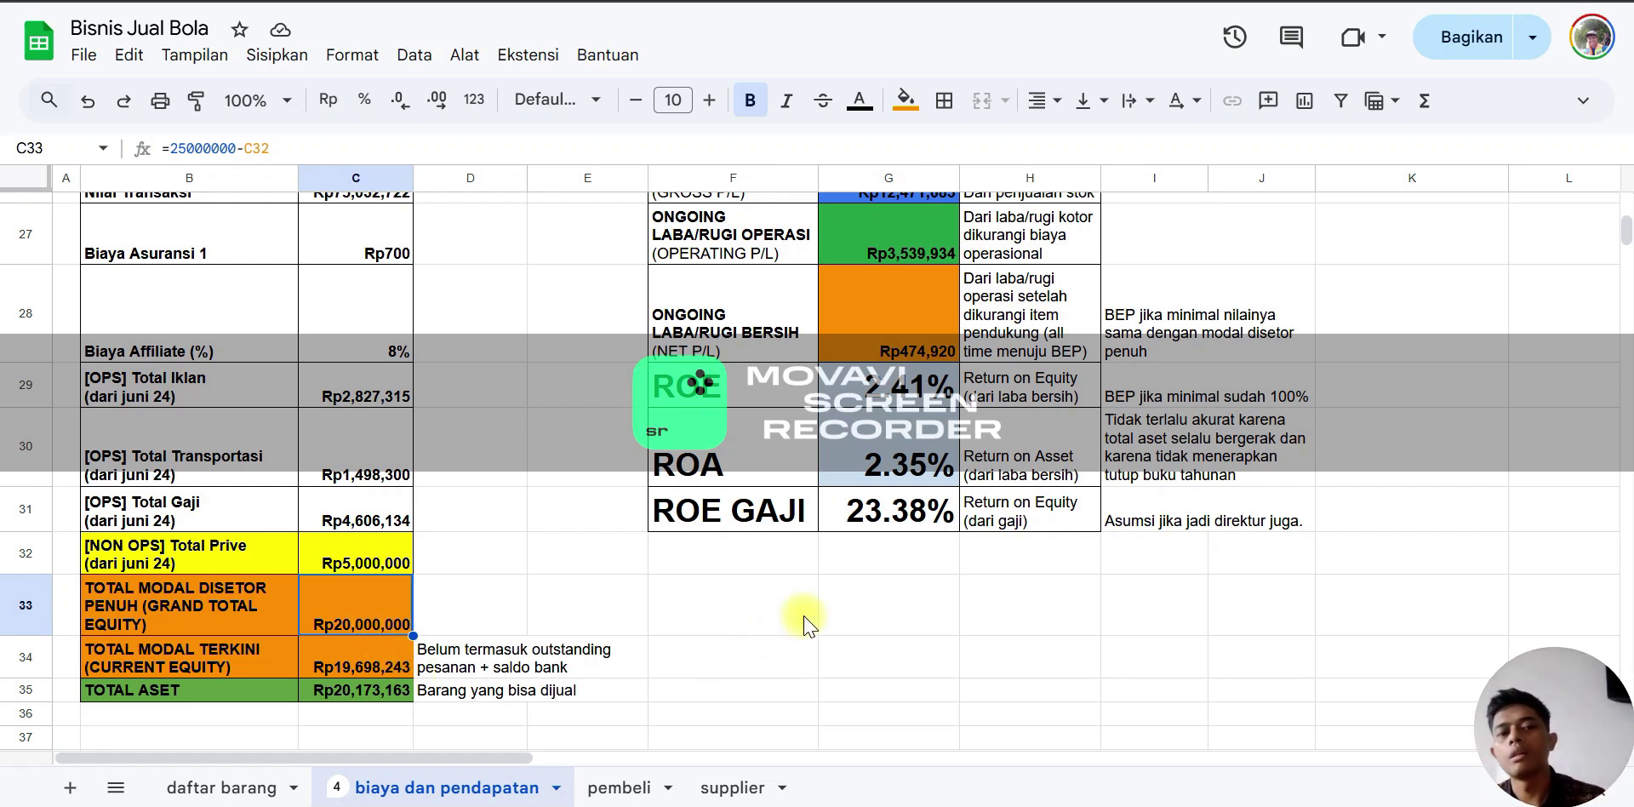
left_click(378, 694)
scroll(877, 570, "up", 2)
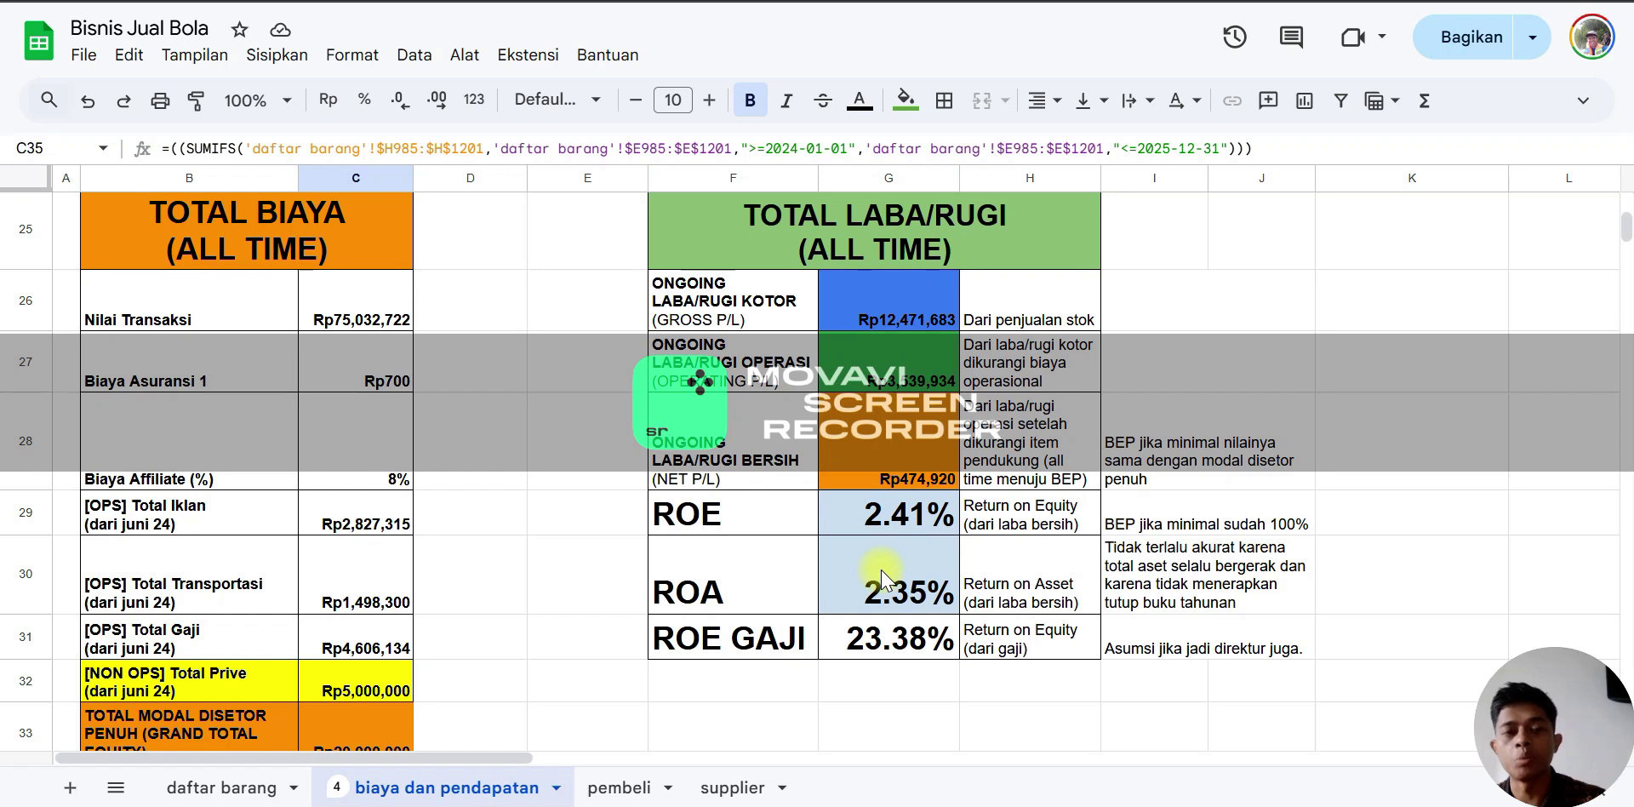
scroll(885, 579, "down", 2)
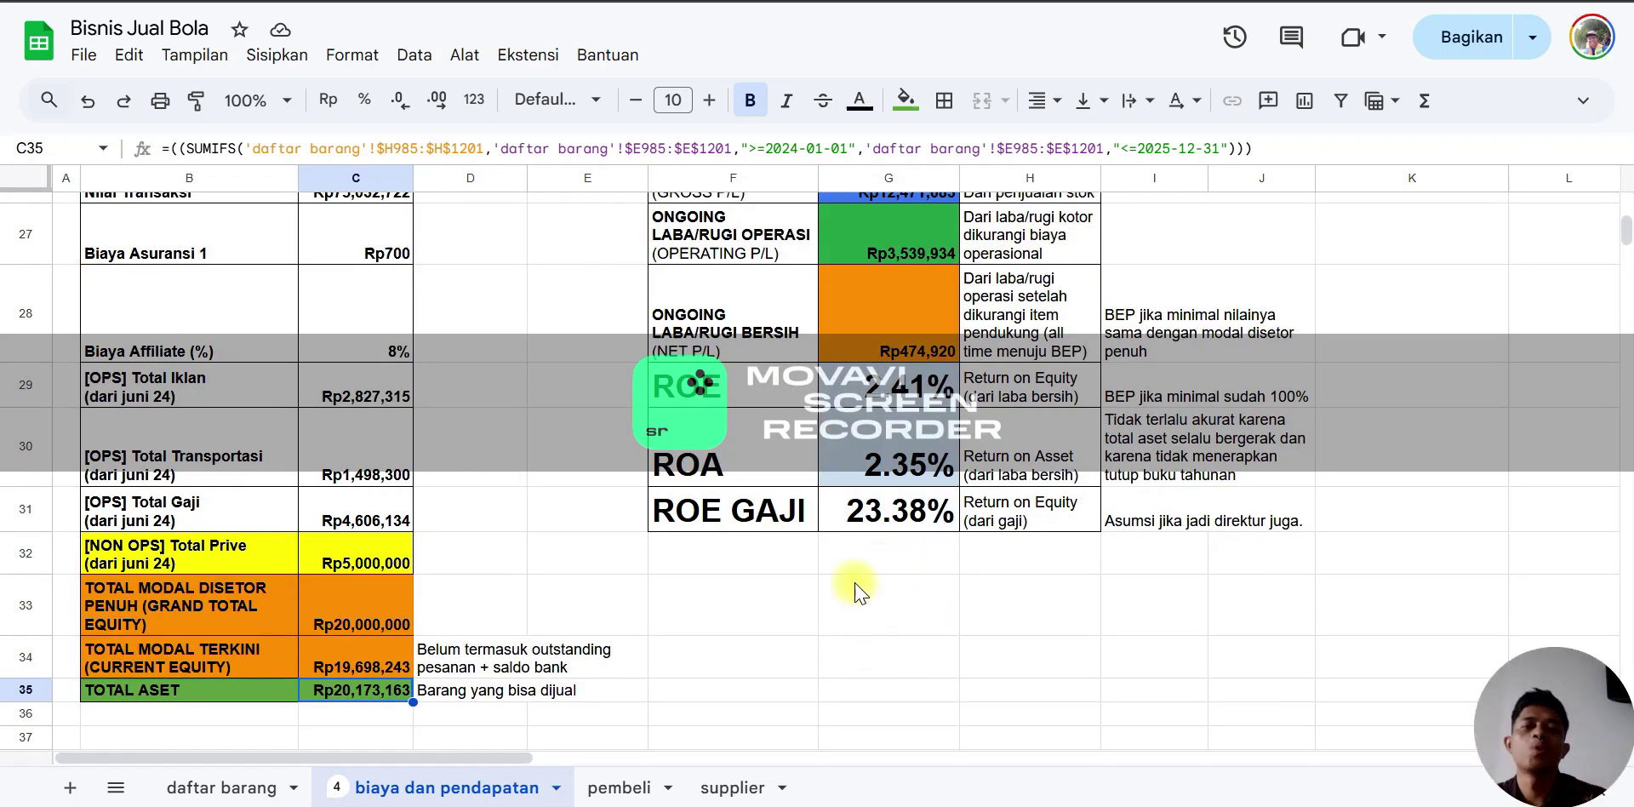
Review the yearly TOTAL, GPM and OPM rows, and inspect the all-time gross, operating and net profit/loss formulas in G26 to G28
scroll(860, 596, "up", 2)
scroll(865, 600, "up", 8)
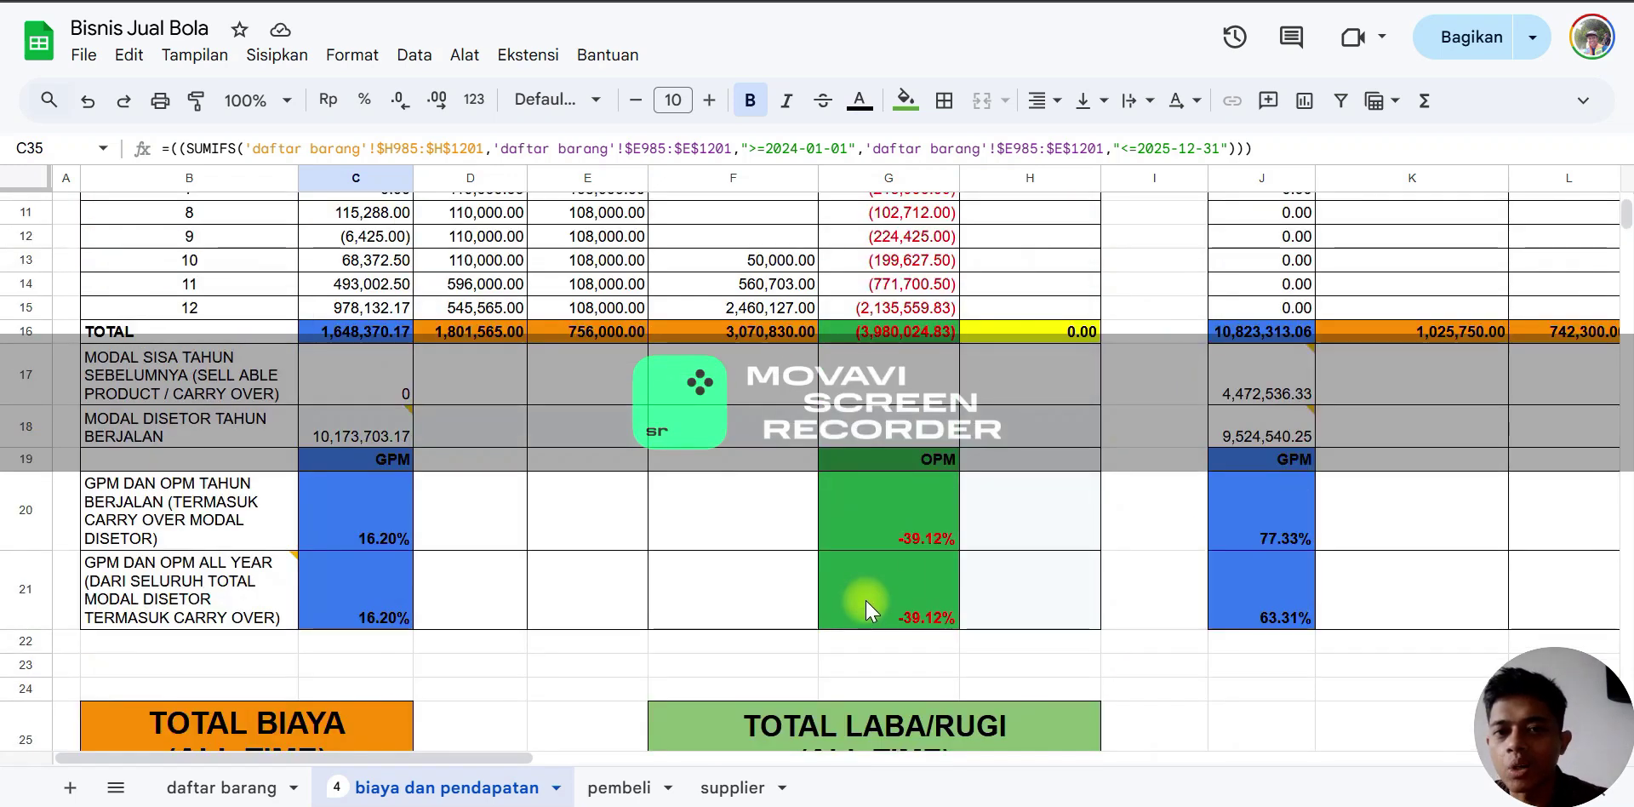
scroll(919, 647, "down", 2)
scroll(931, 662, "down", 4)
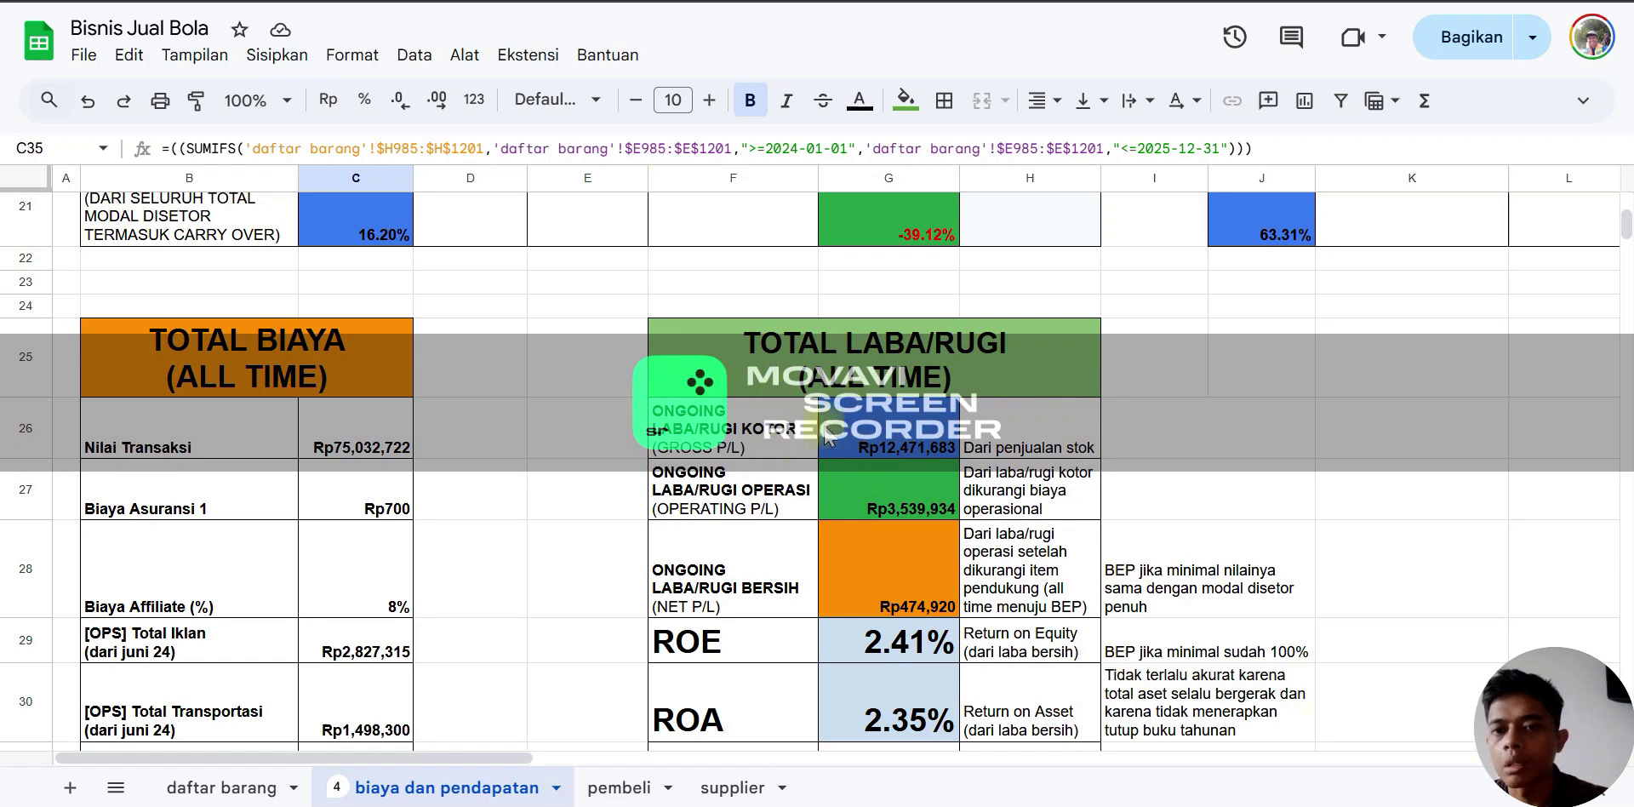
scroll(852, 366, "down", 2)
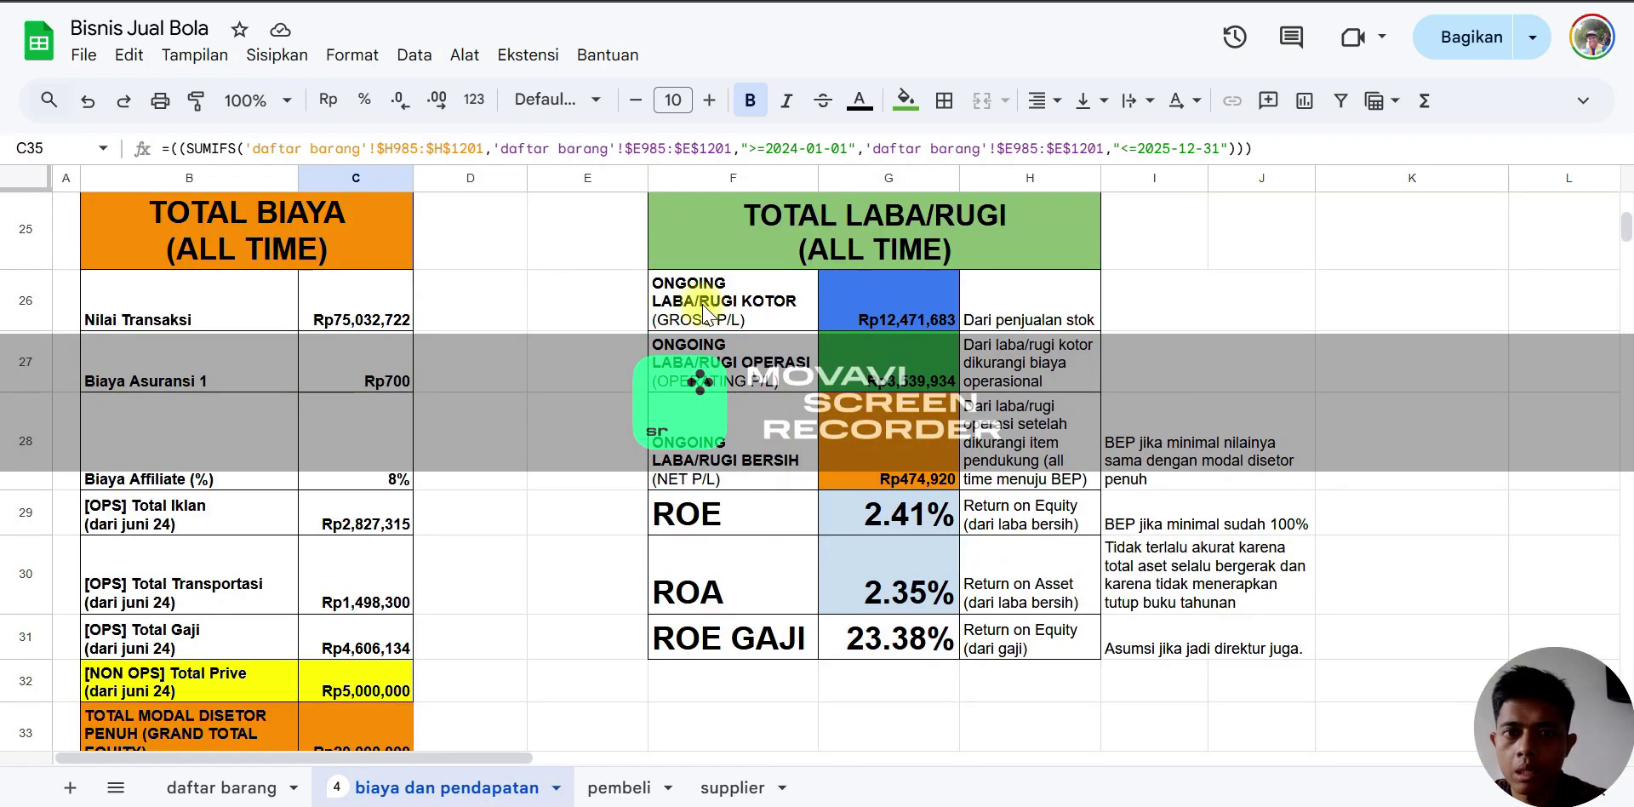
left_click(909, 319)
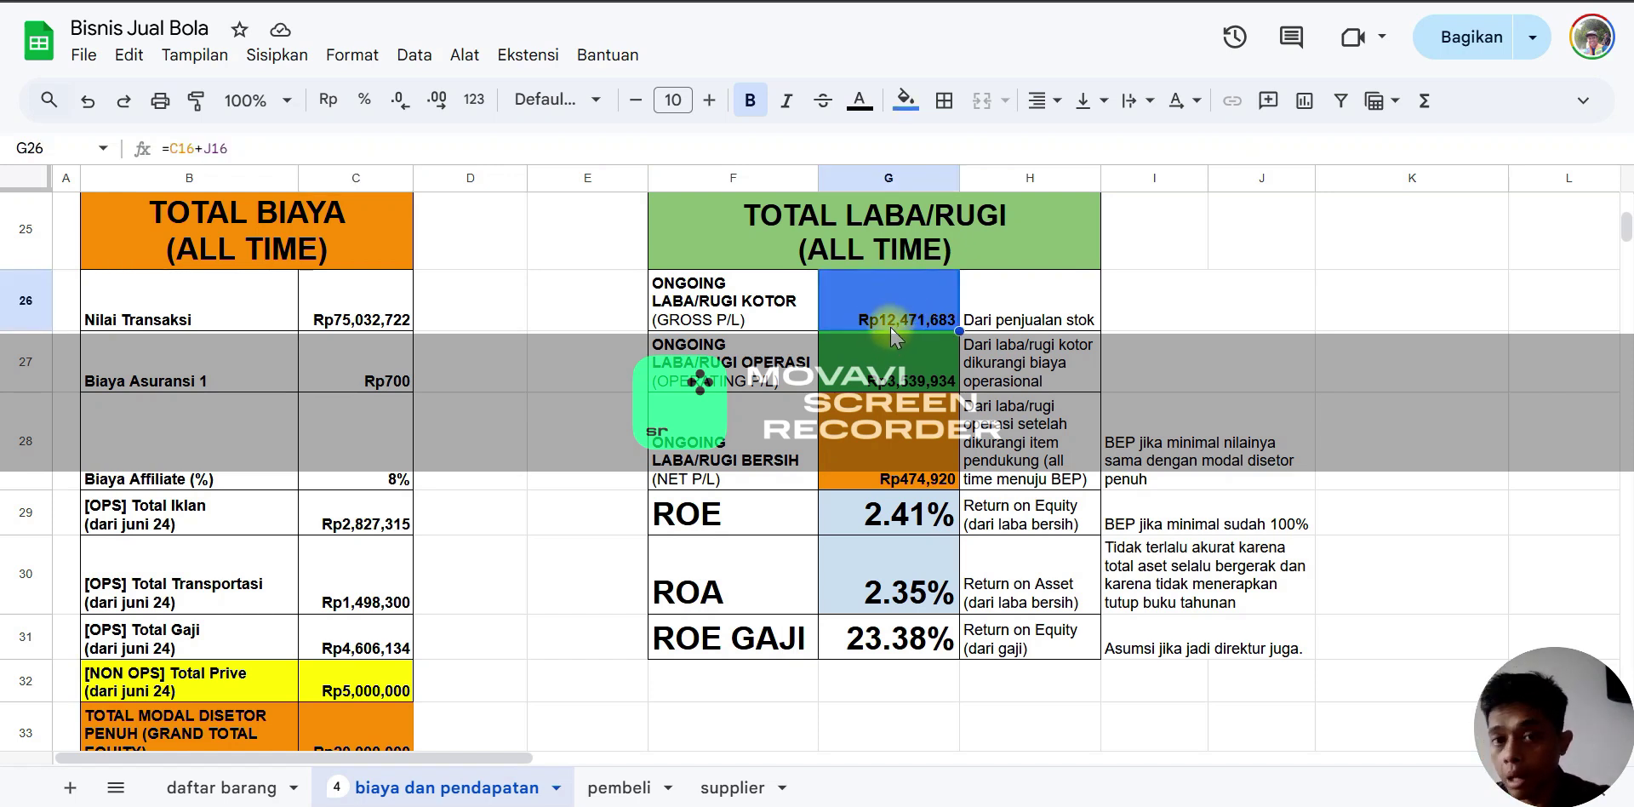
left_click(737, 382)
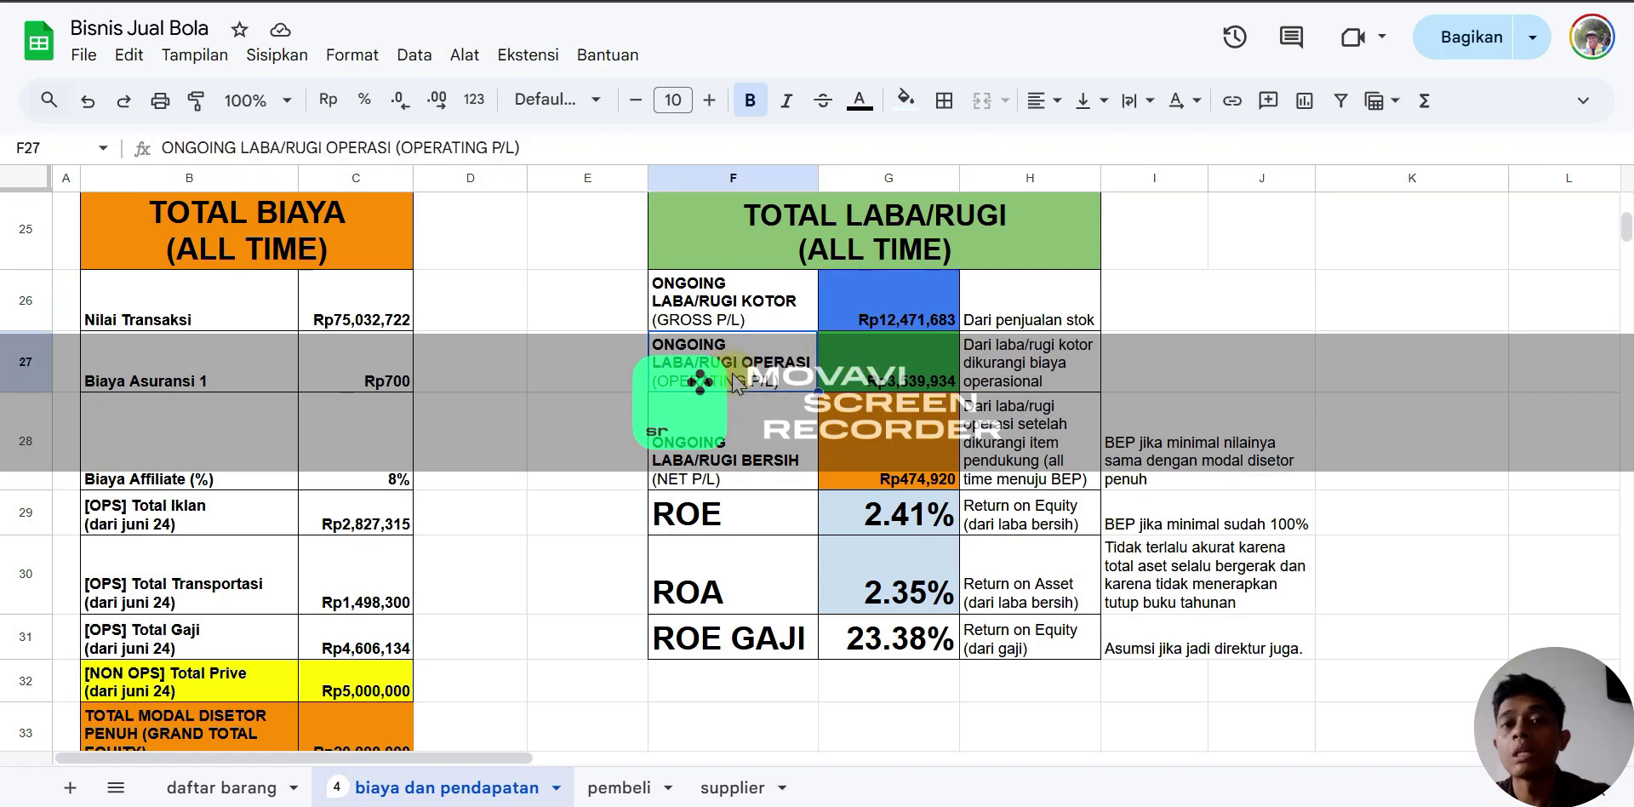
left_click(873, 381)
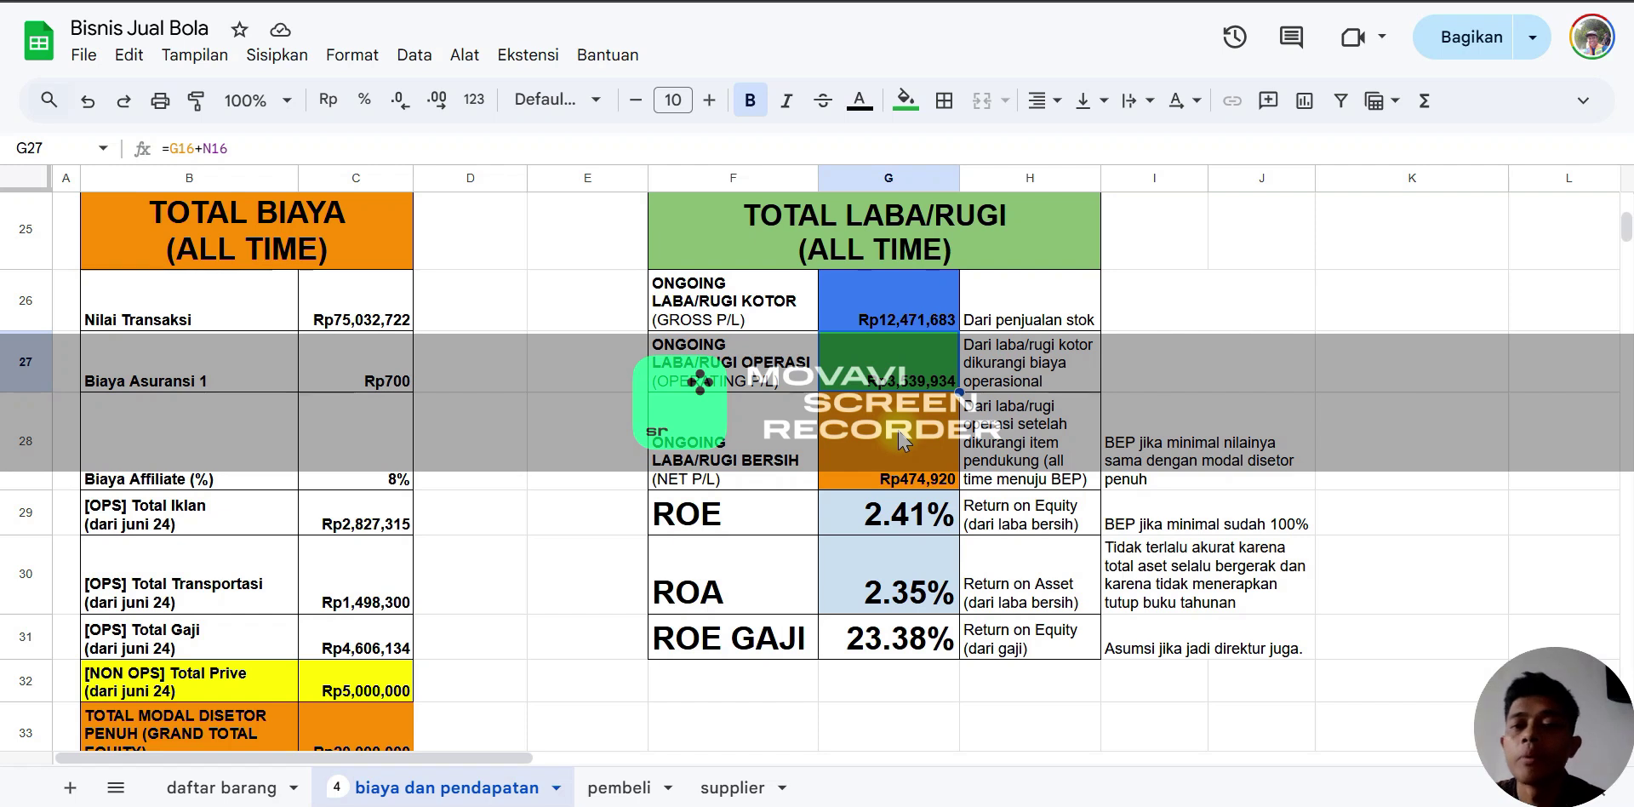
left_click(901, 469)
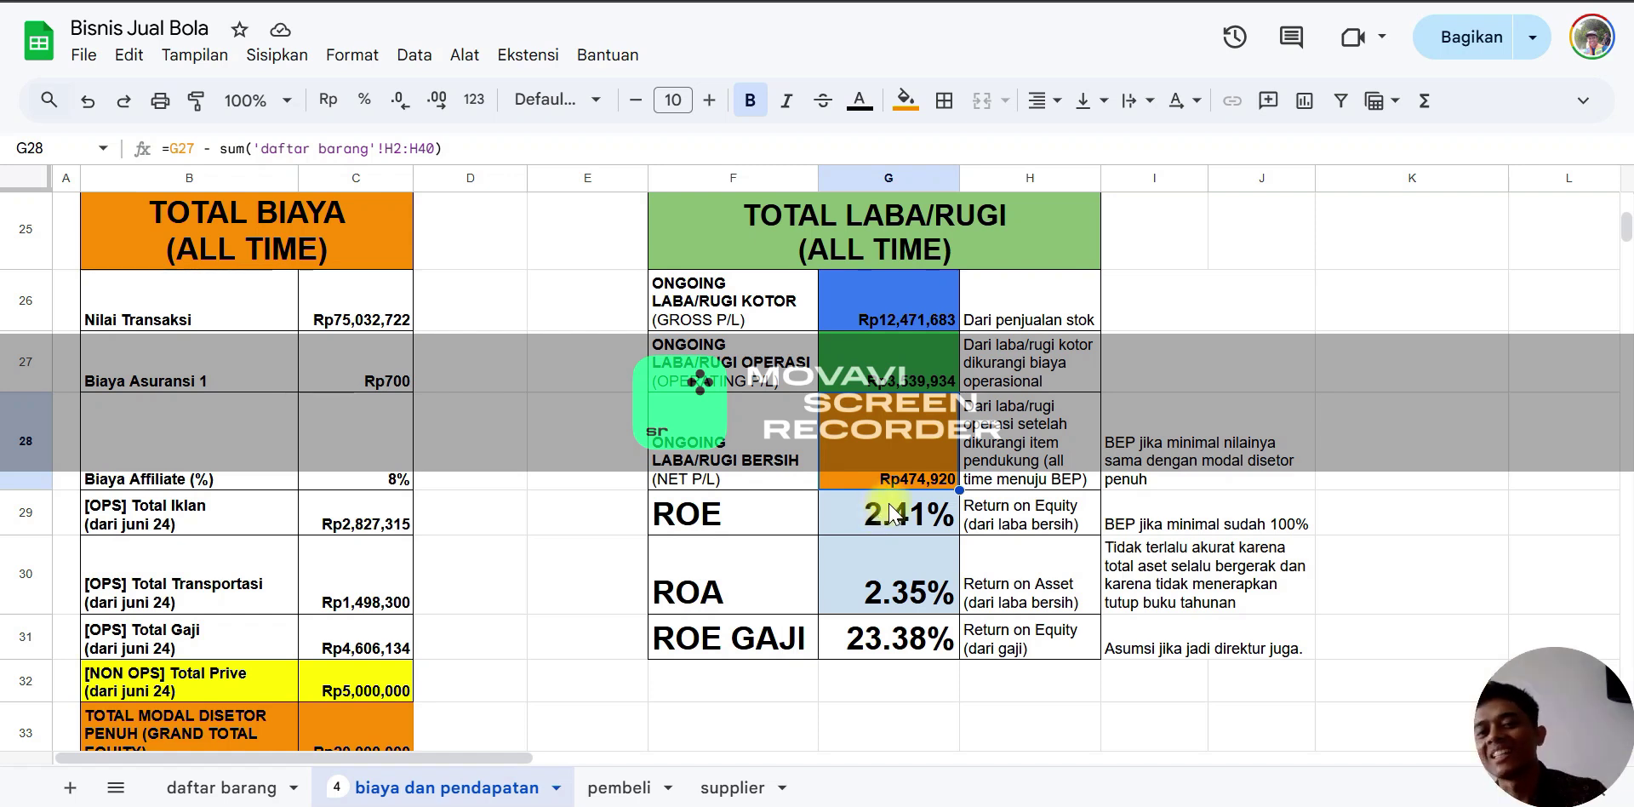
Inspect the ROA formula in G30 against TOTAL ASET in C35, the ROE formula in G29, and the ROE GAJI label
left_click(872, 596)
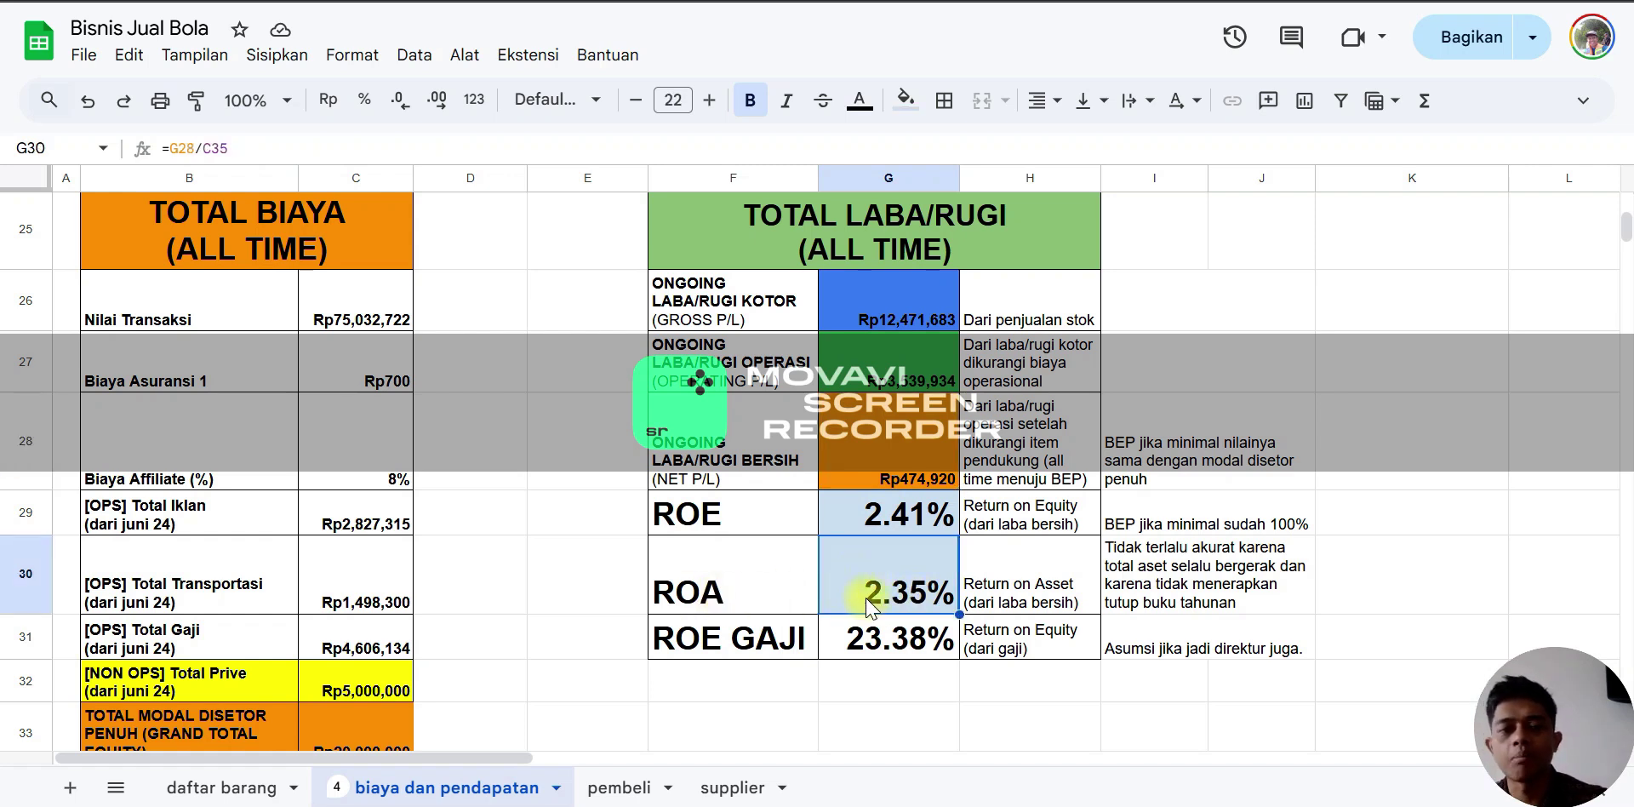
scroll(861, 507, "down", 2)
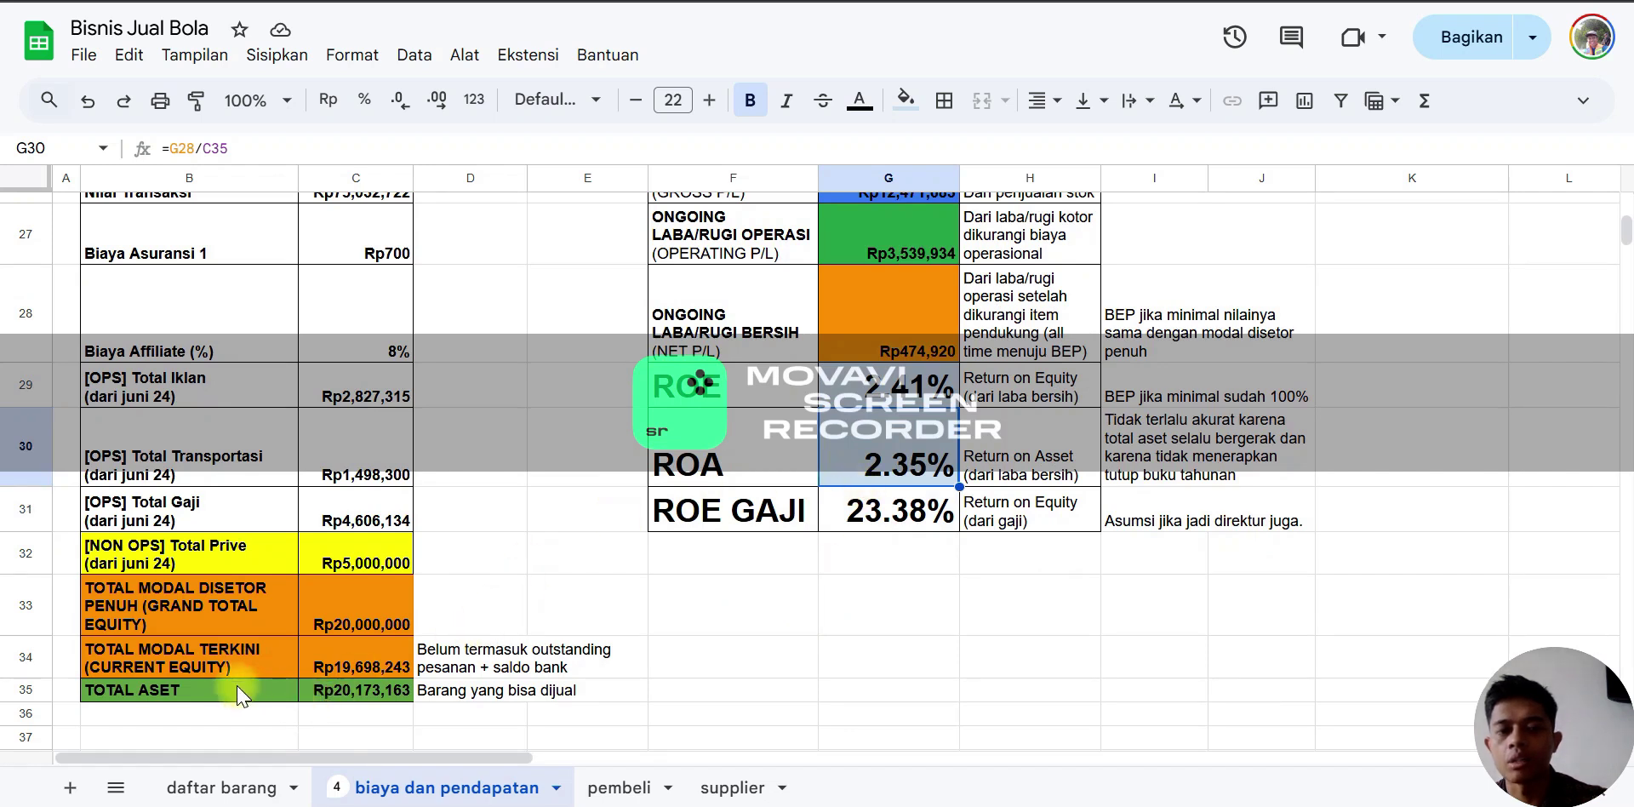
left_click(357, 691)
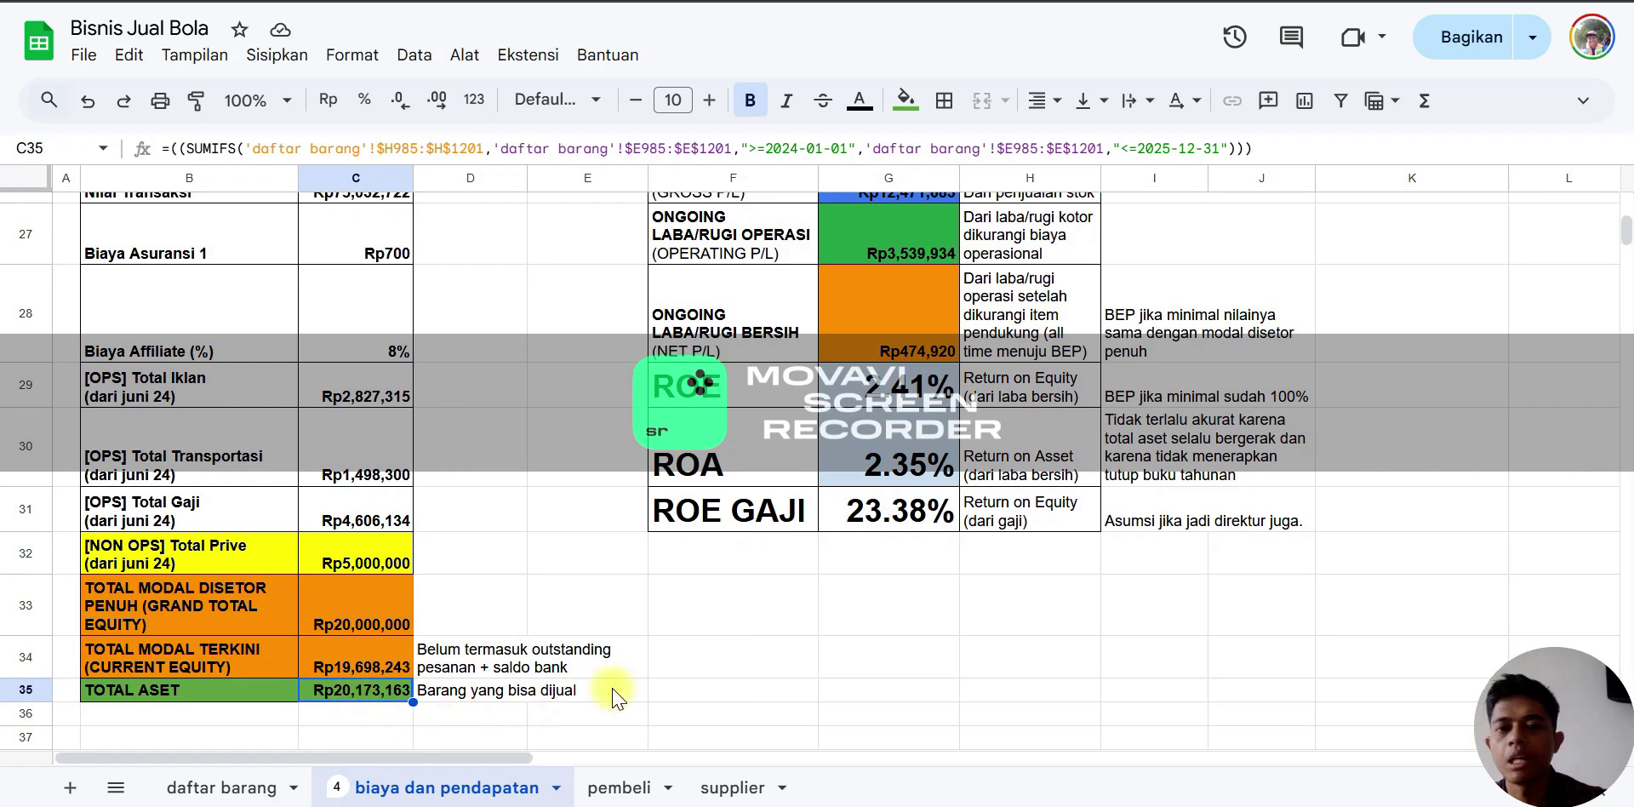
left_click(932, 387)
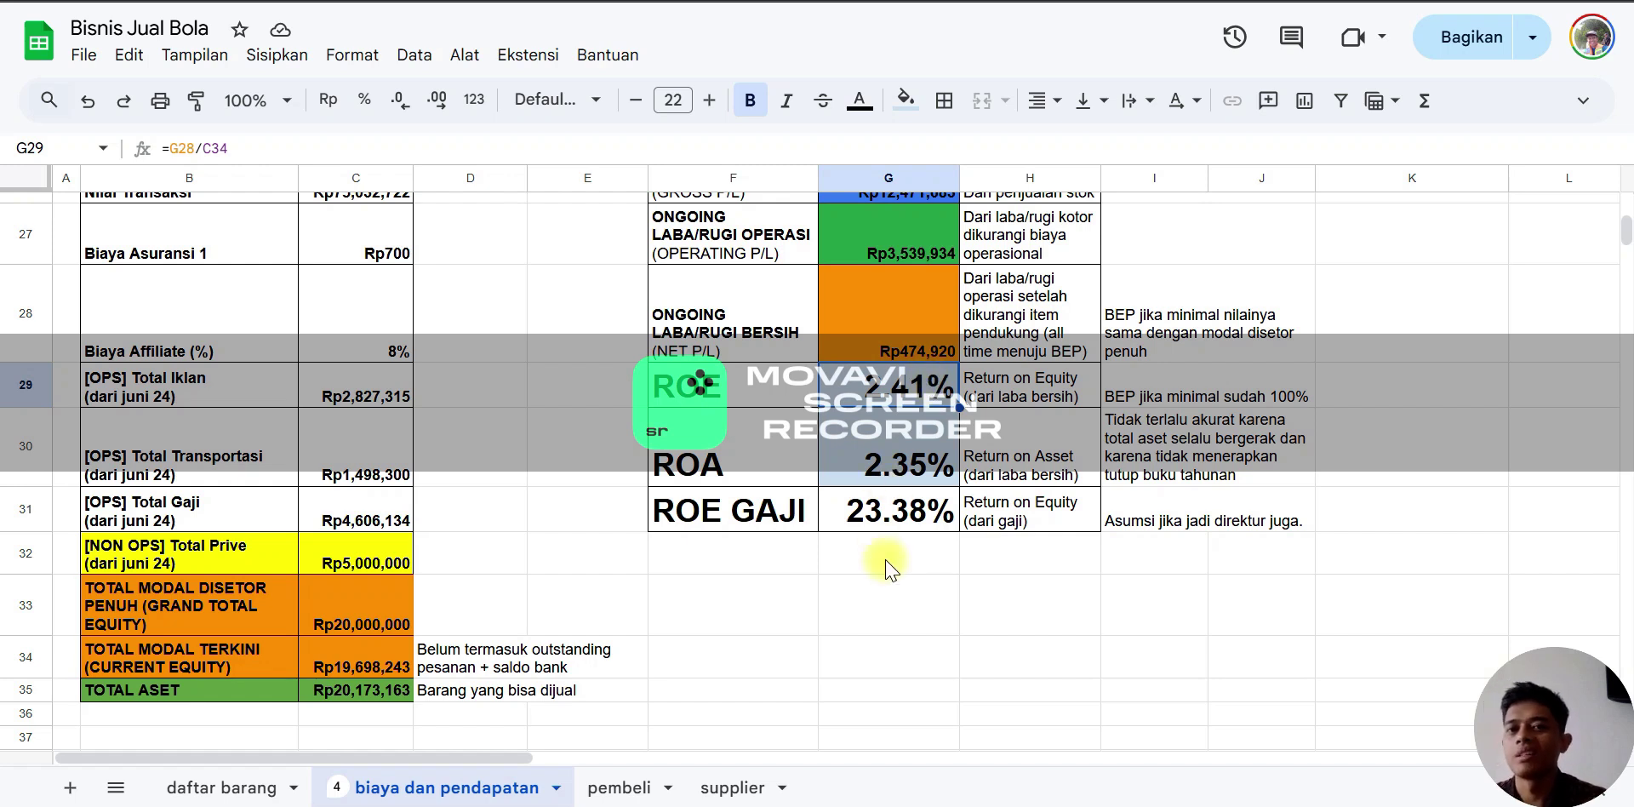
left_click(719, 526)
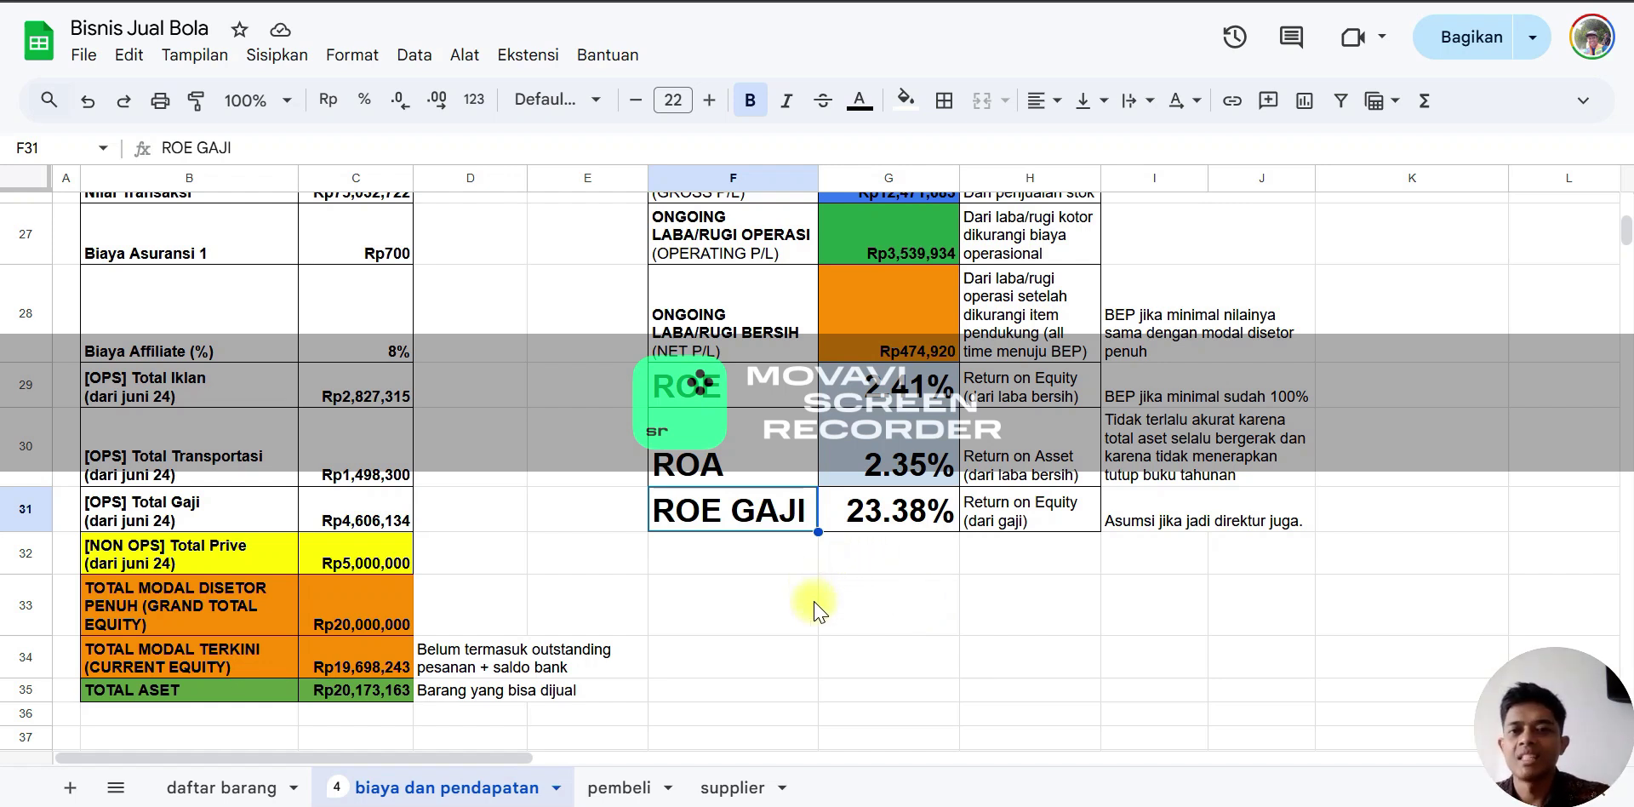
Revisit the yearly totals and recheck the ROE, ROA and ROE GAJI formulas in G29 to G31
scroll(816, 606, "up", 5)
scroll(821, 611, "down", 5)
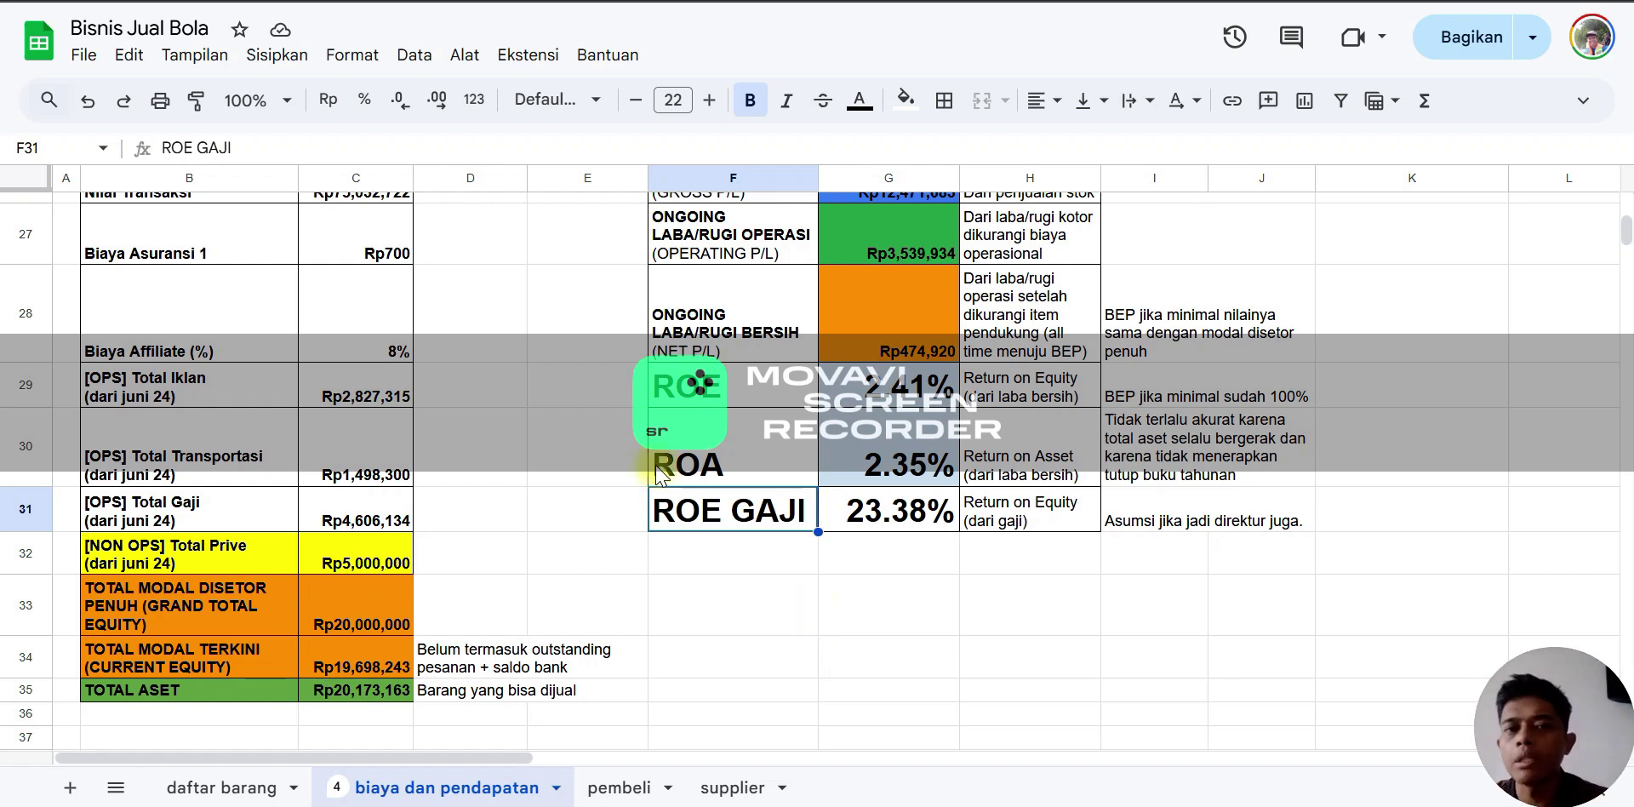
scroll(630, 486, "up", 4)
scroll(620, 493, "up", 4)
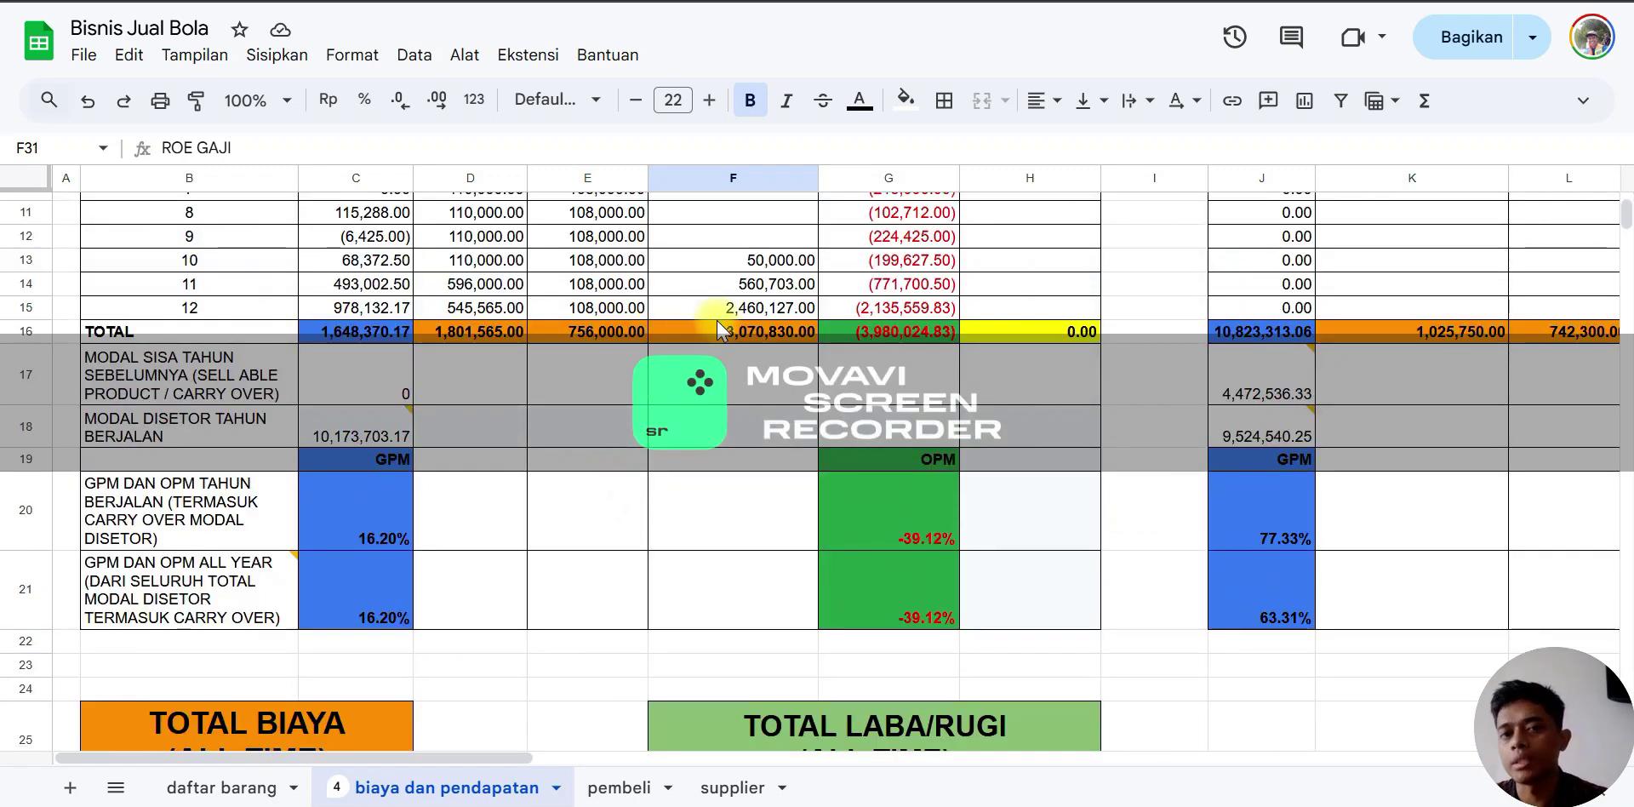
scroll(717, 320, "down", 6)
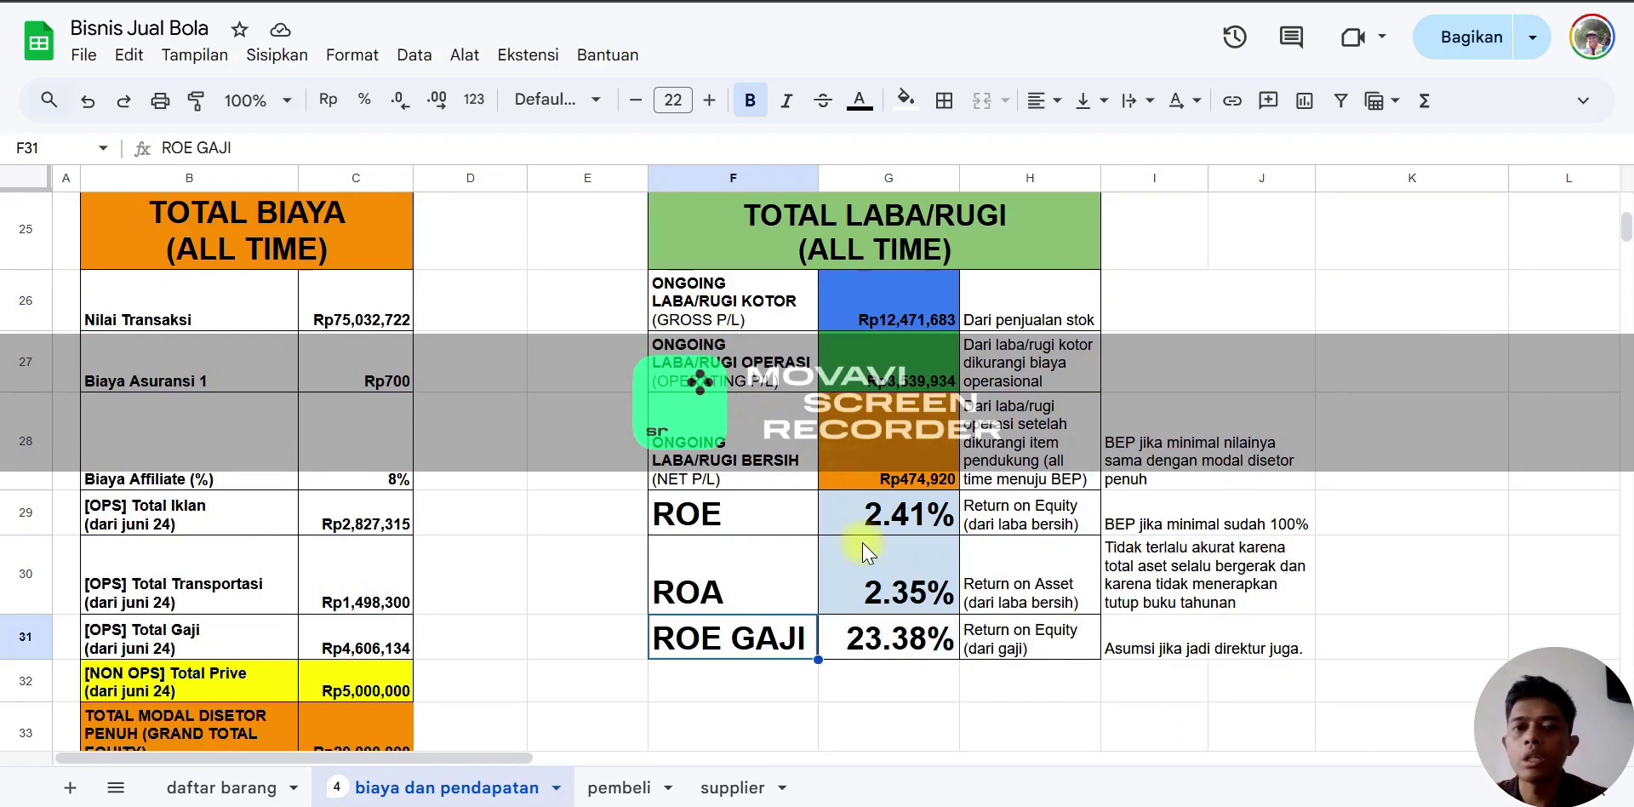
left_click(887, 525)
left_click(875, 579)
left_click(868, 641)
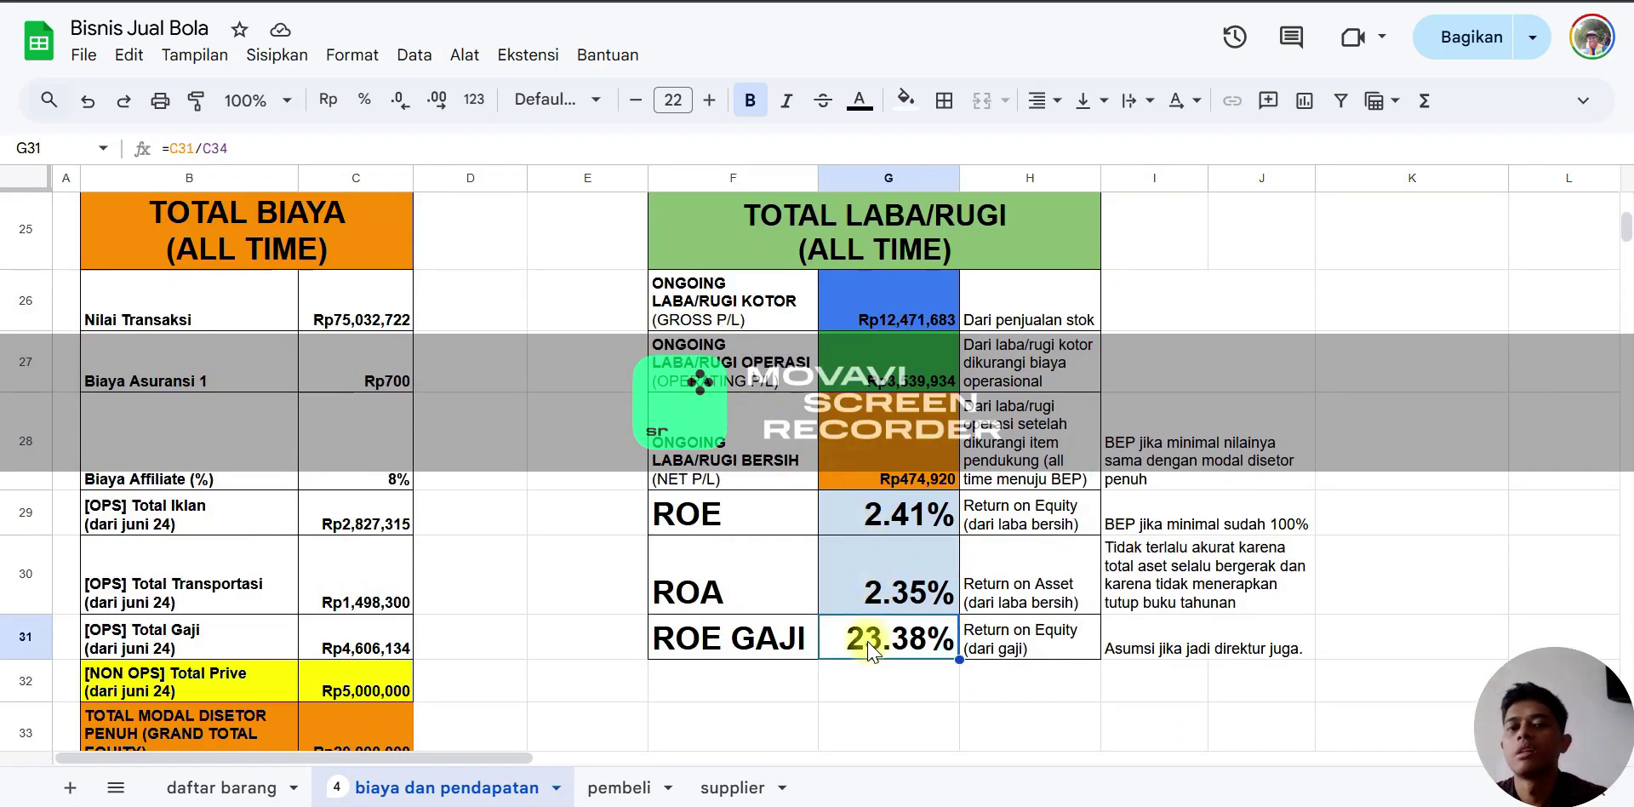
left_click(863, 686)
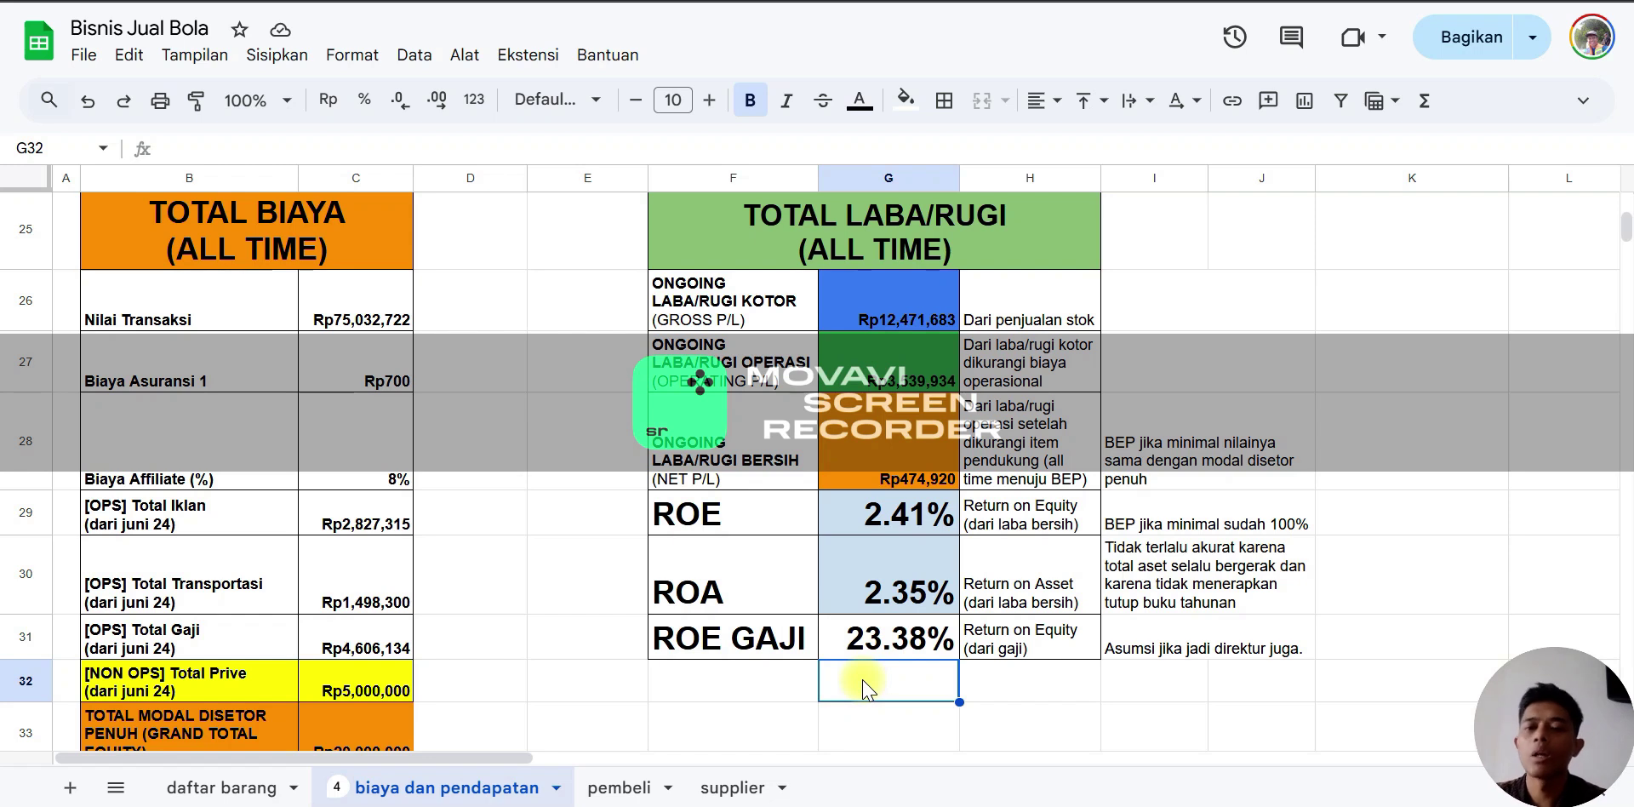
left_click(860, 524)
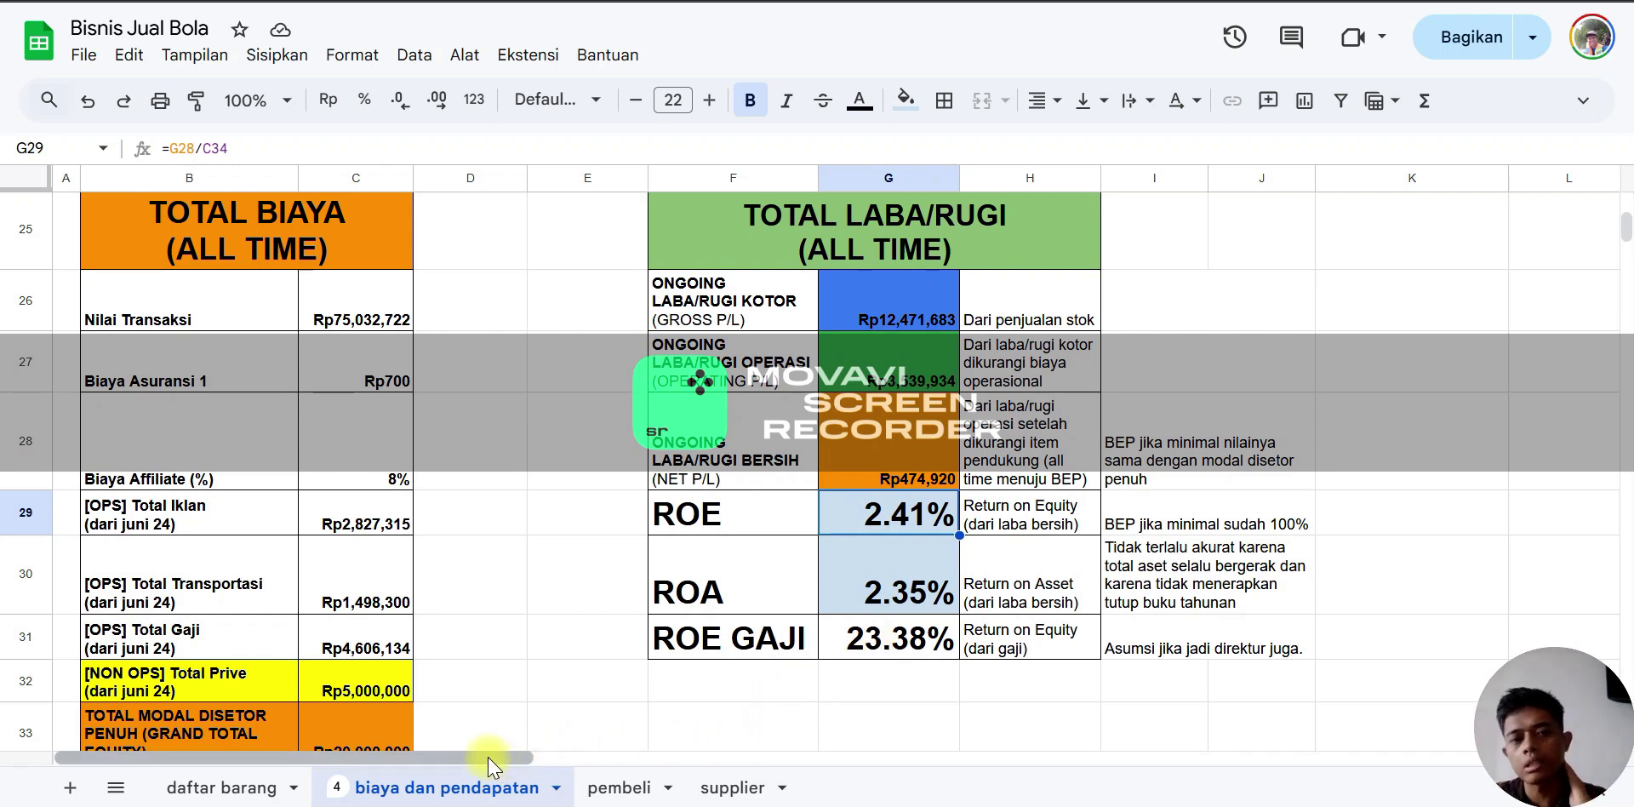
scroll(529, 613, "down", 3)
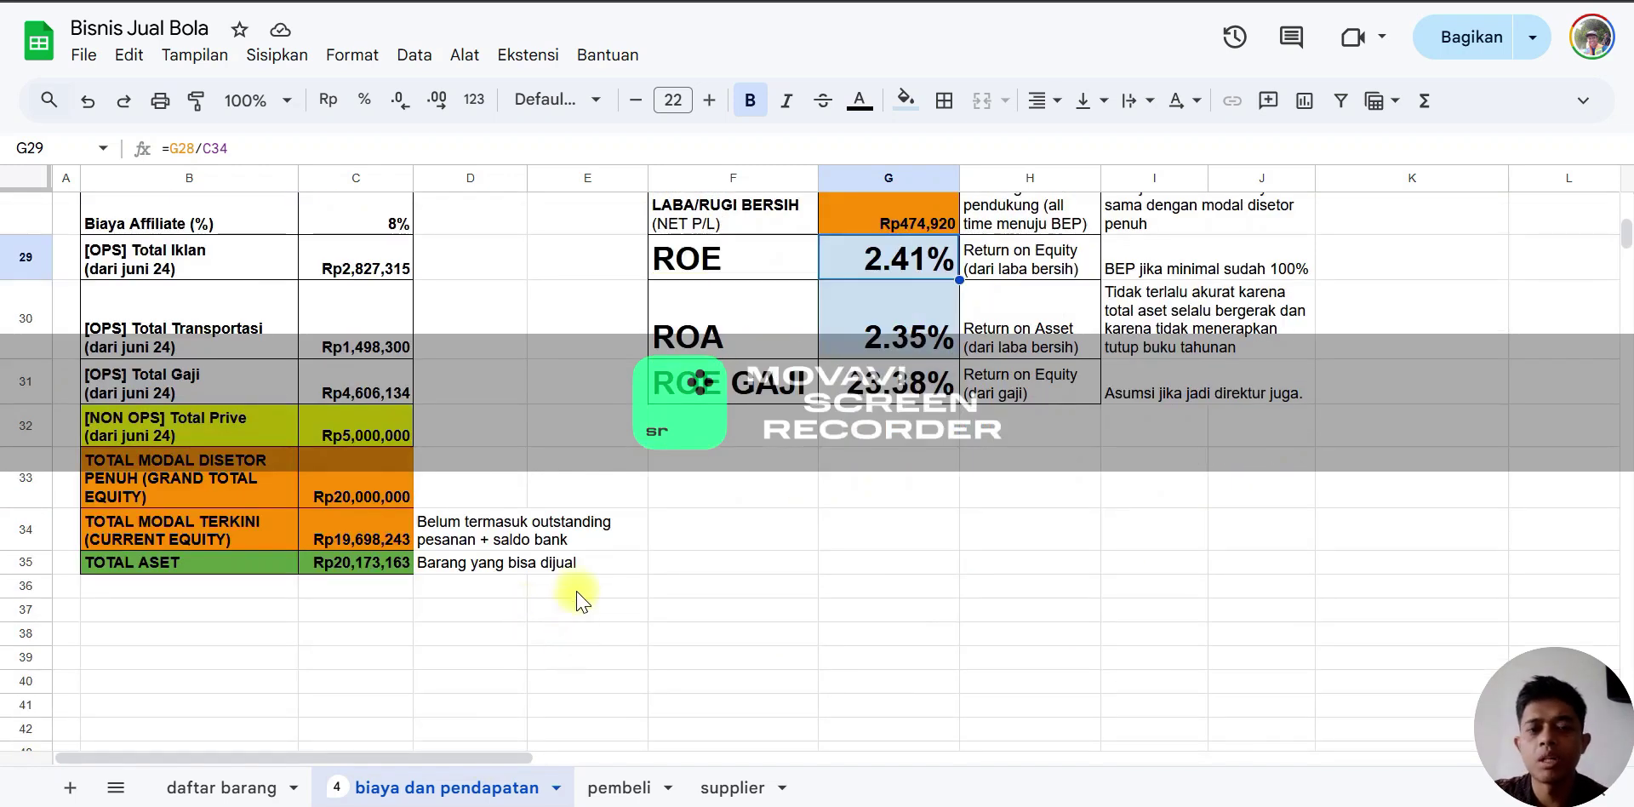